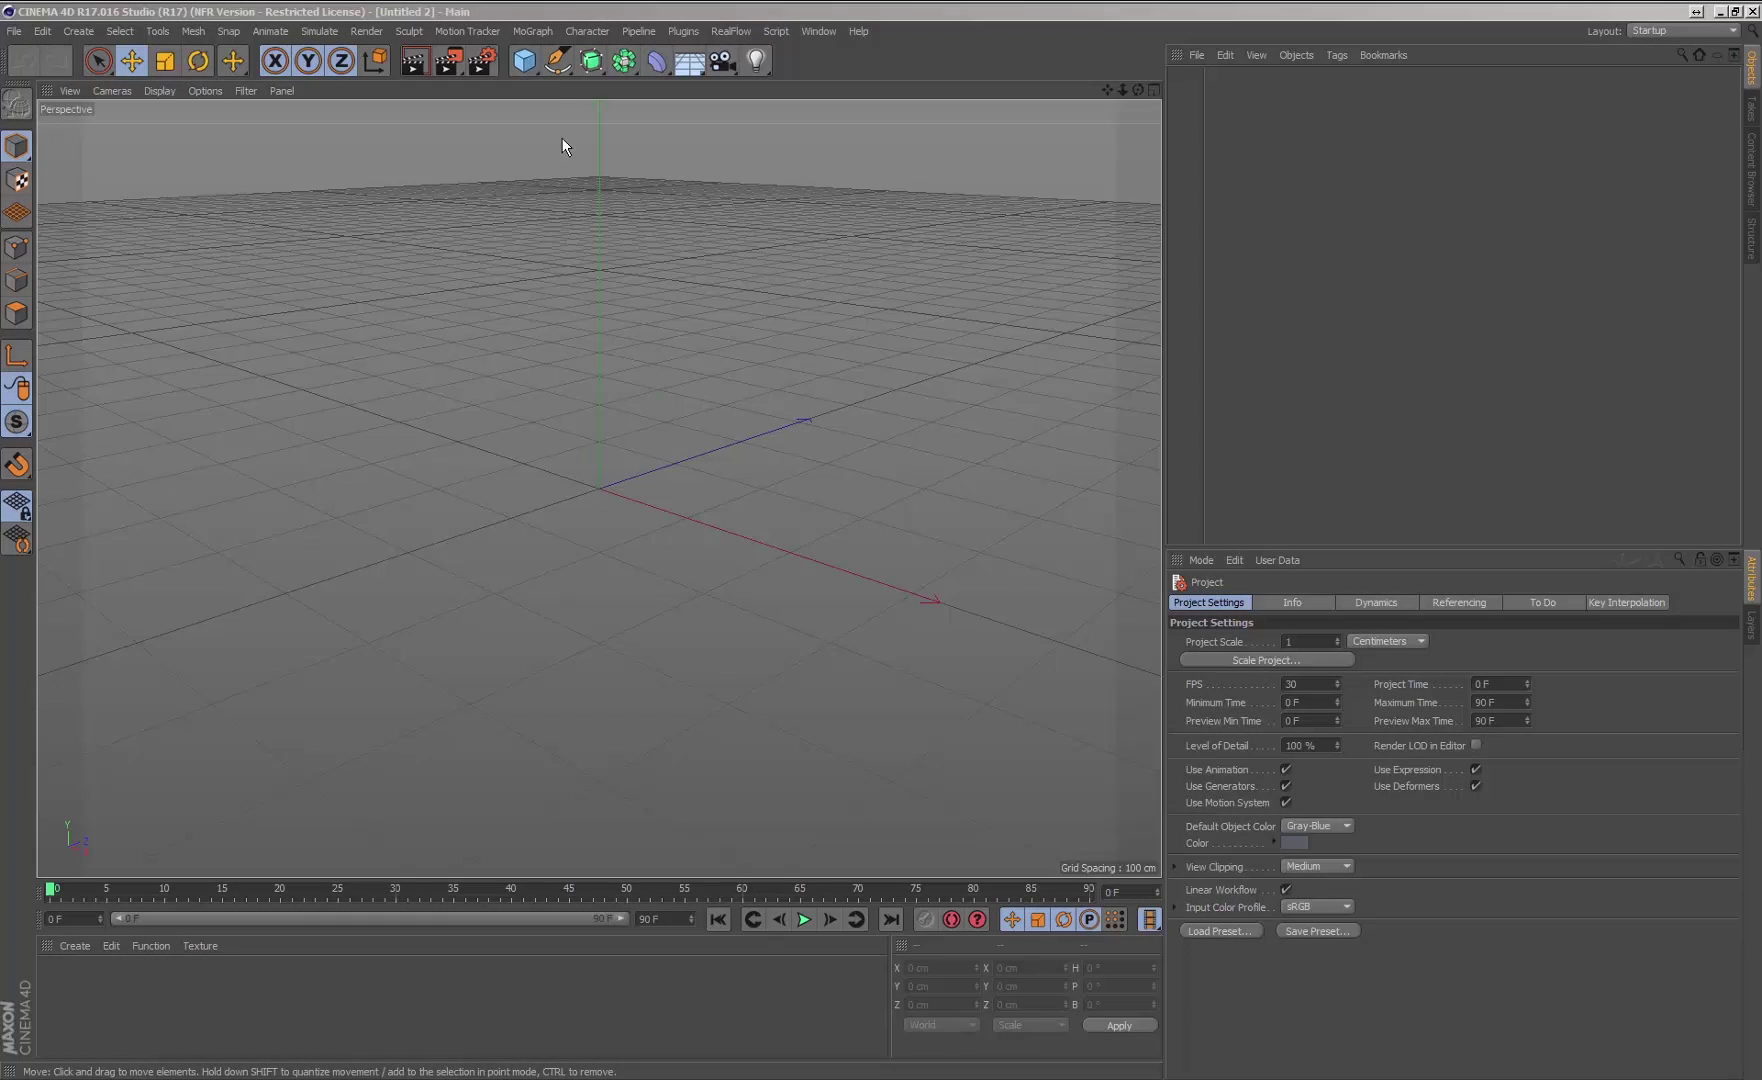
Step: Add a cube and stretch it into a thin, tall wall about 38 × 336 × 645 cm
left_click(524, 60)
left_click_drag(678, 466, 810, 418)
left_click_drag(673, 518, 615, 494)
left_click_drag(599, 380, 599, 295)
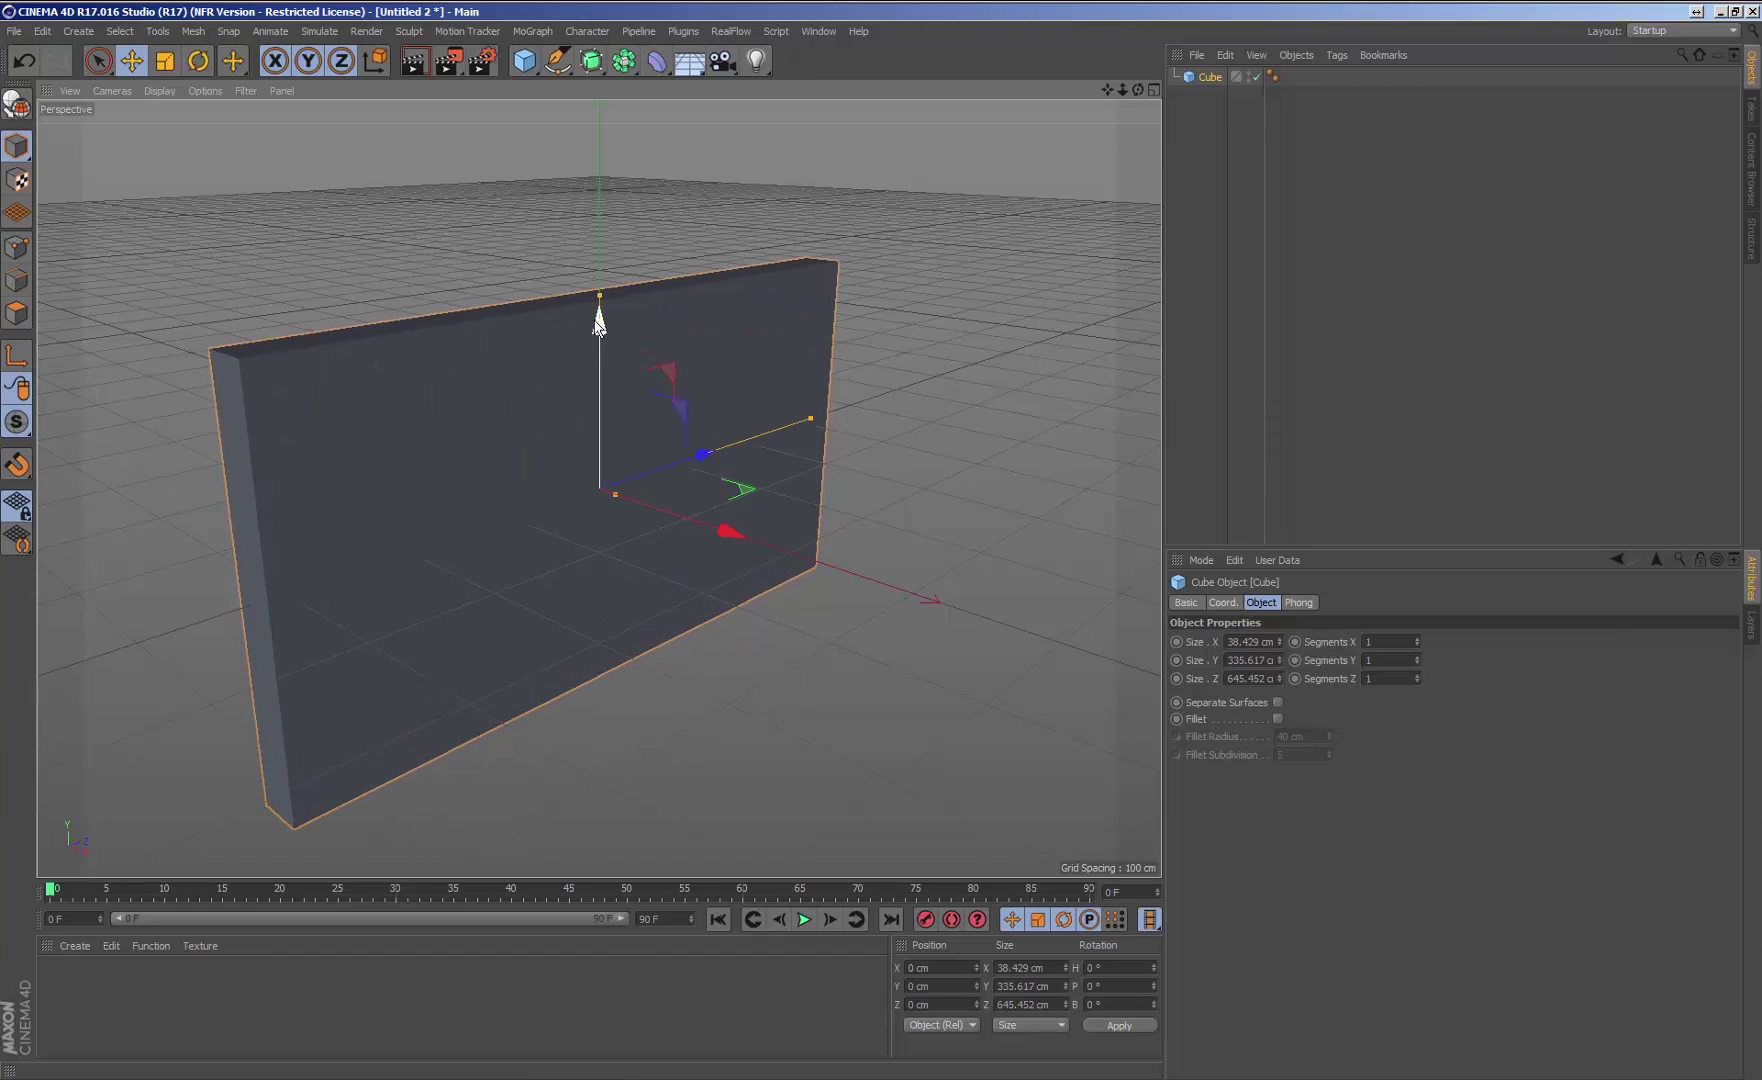
Step: Hide the viewport grid and orbit the view to see the wall's side
left_click(244, 90)
left_click(259, 357)
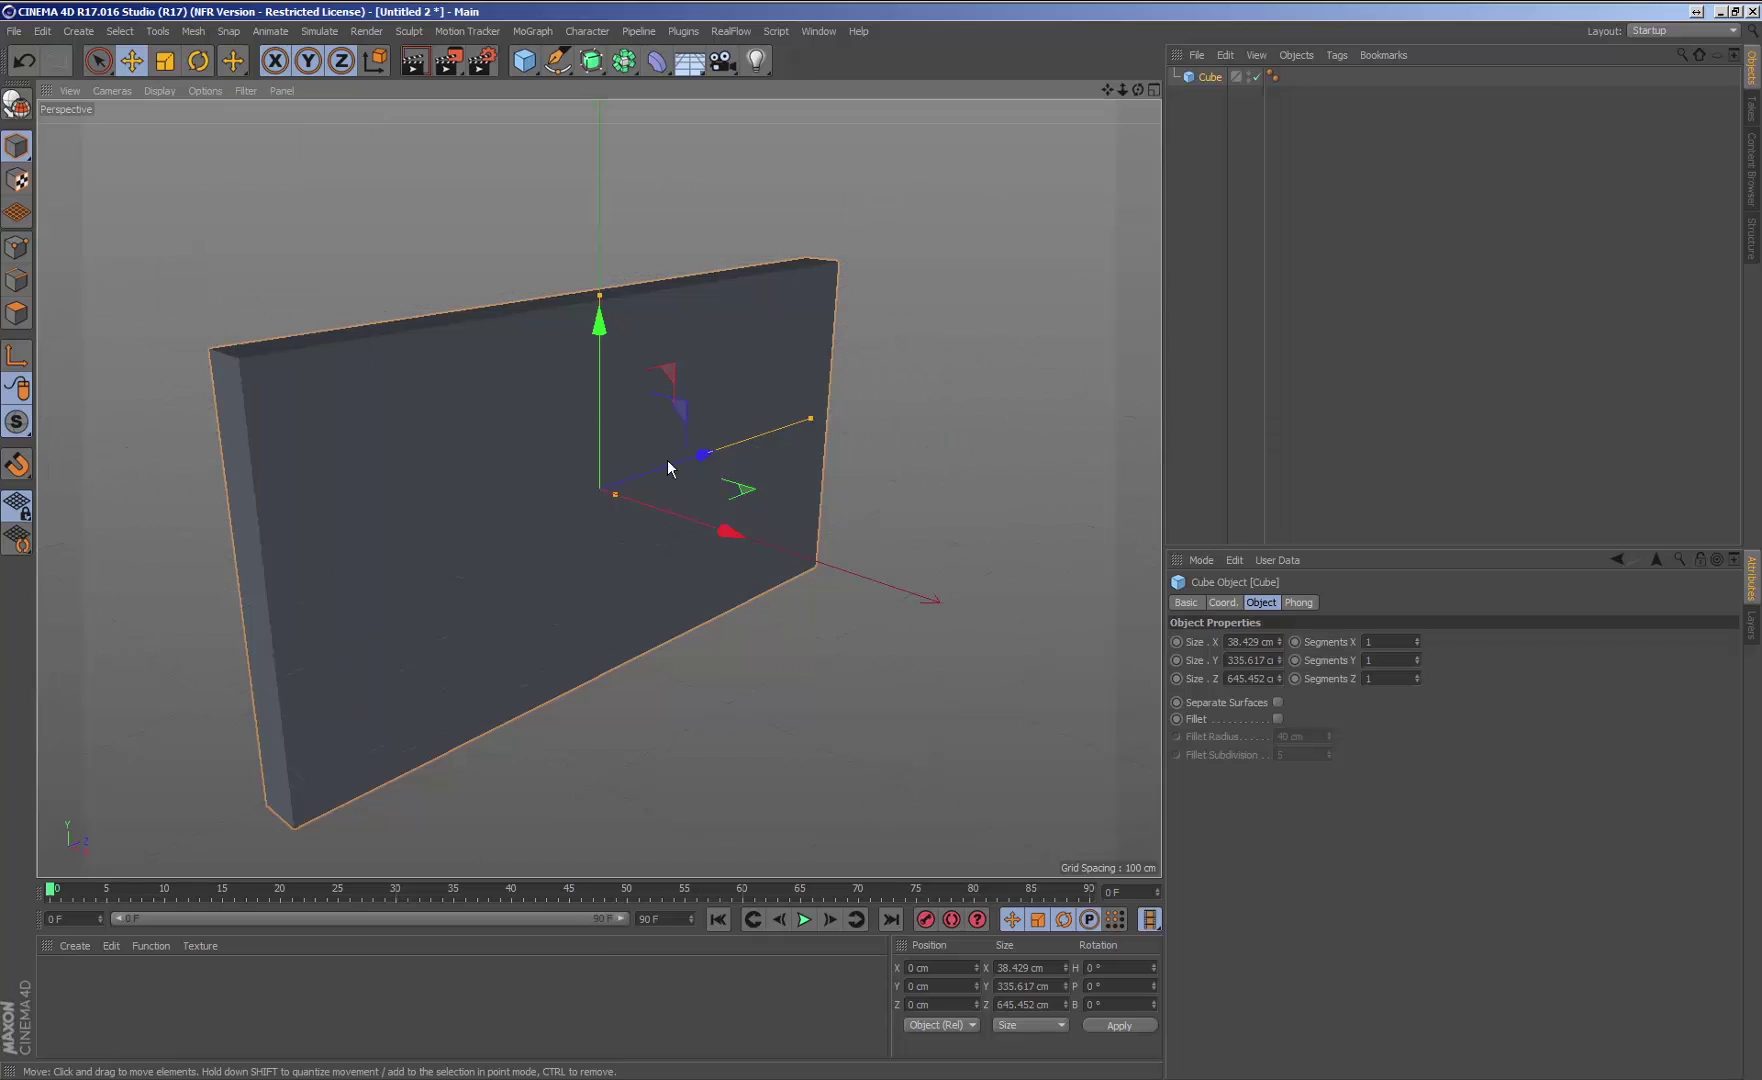
left_click_drag(703, 412, 792, 368, "alt")
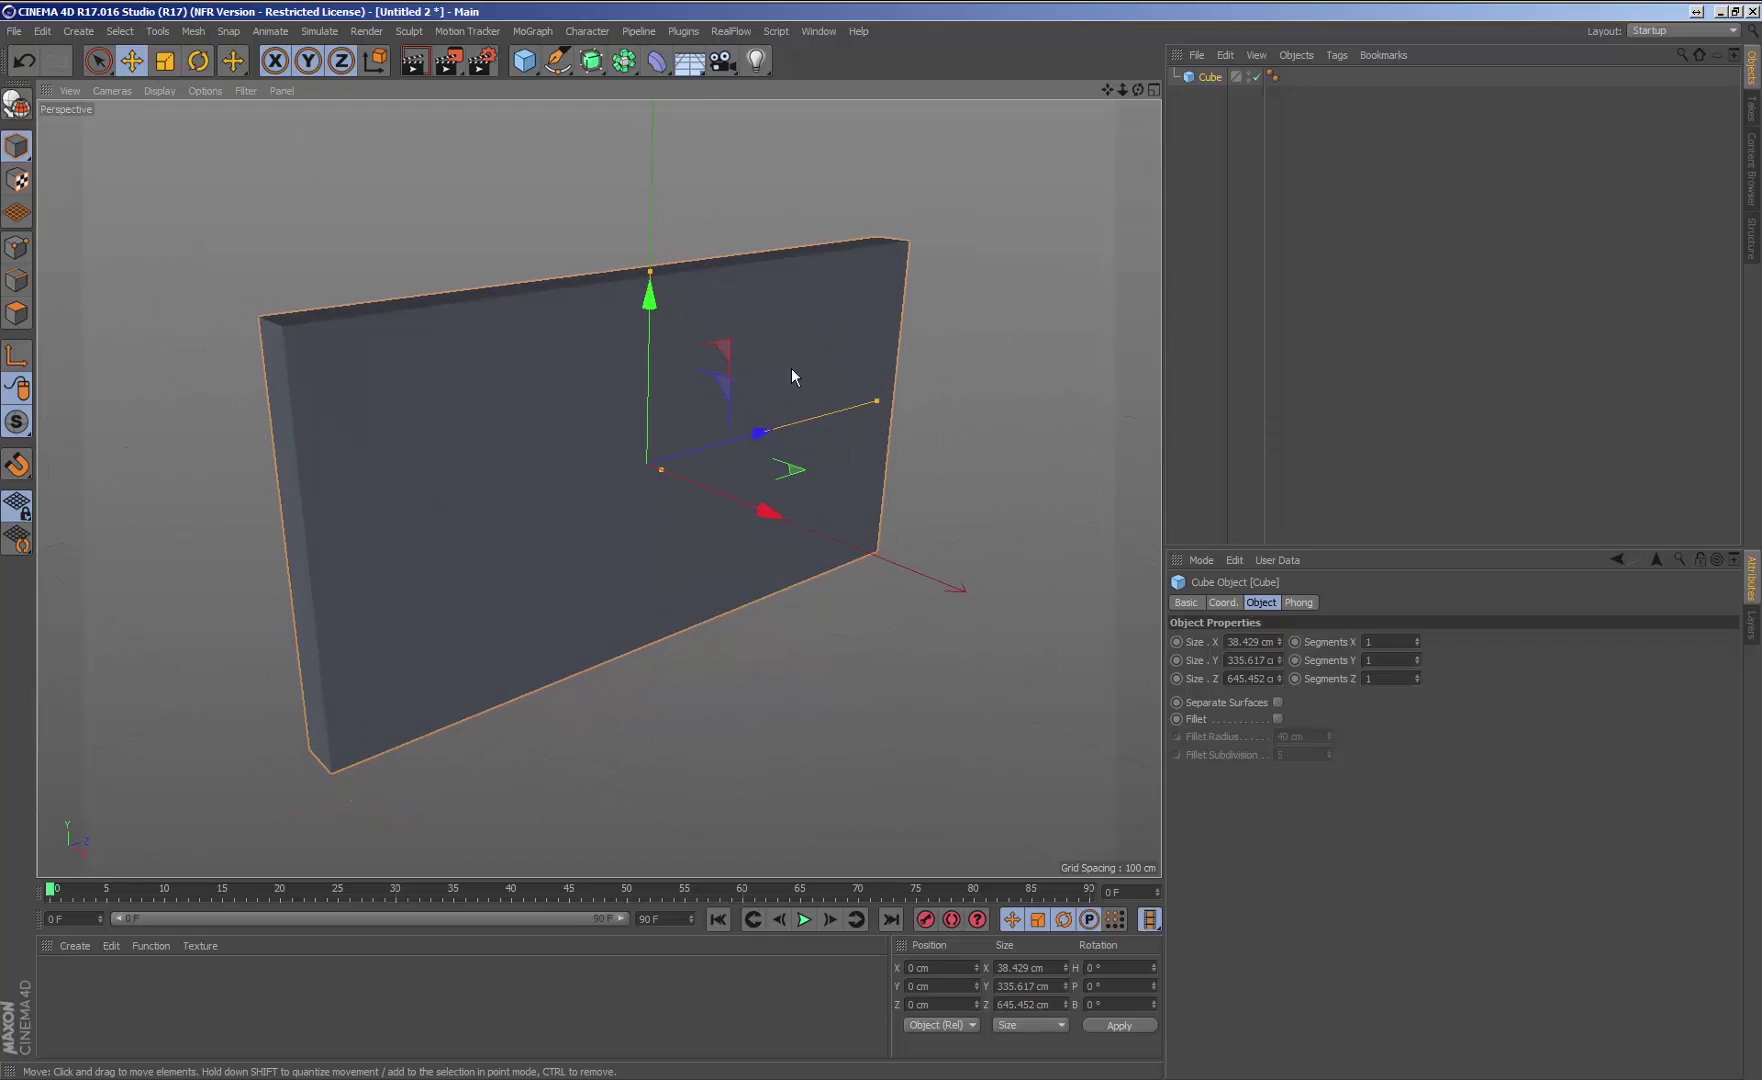
Step: Add a RealFlow fluid emitter and position it to spray at the wall's middle
left_click(731, 31)
mouse_move(752, 88)
left_click(818, 83)
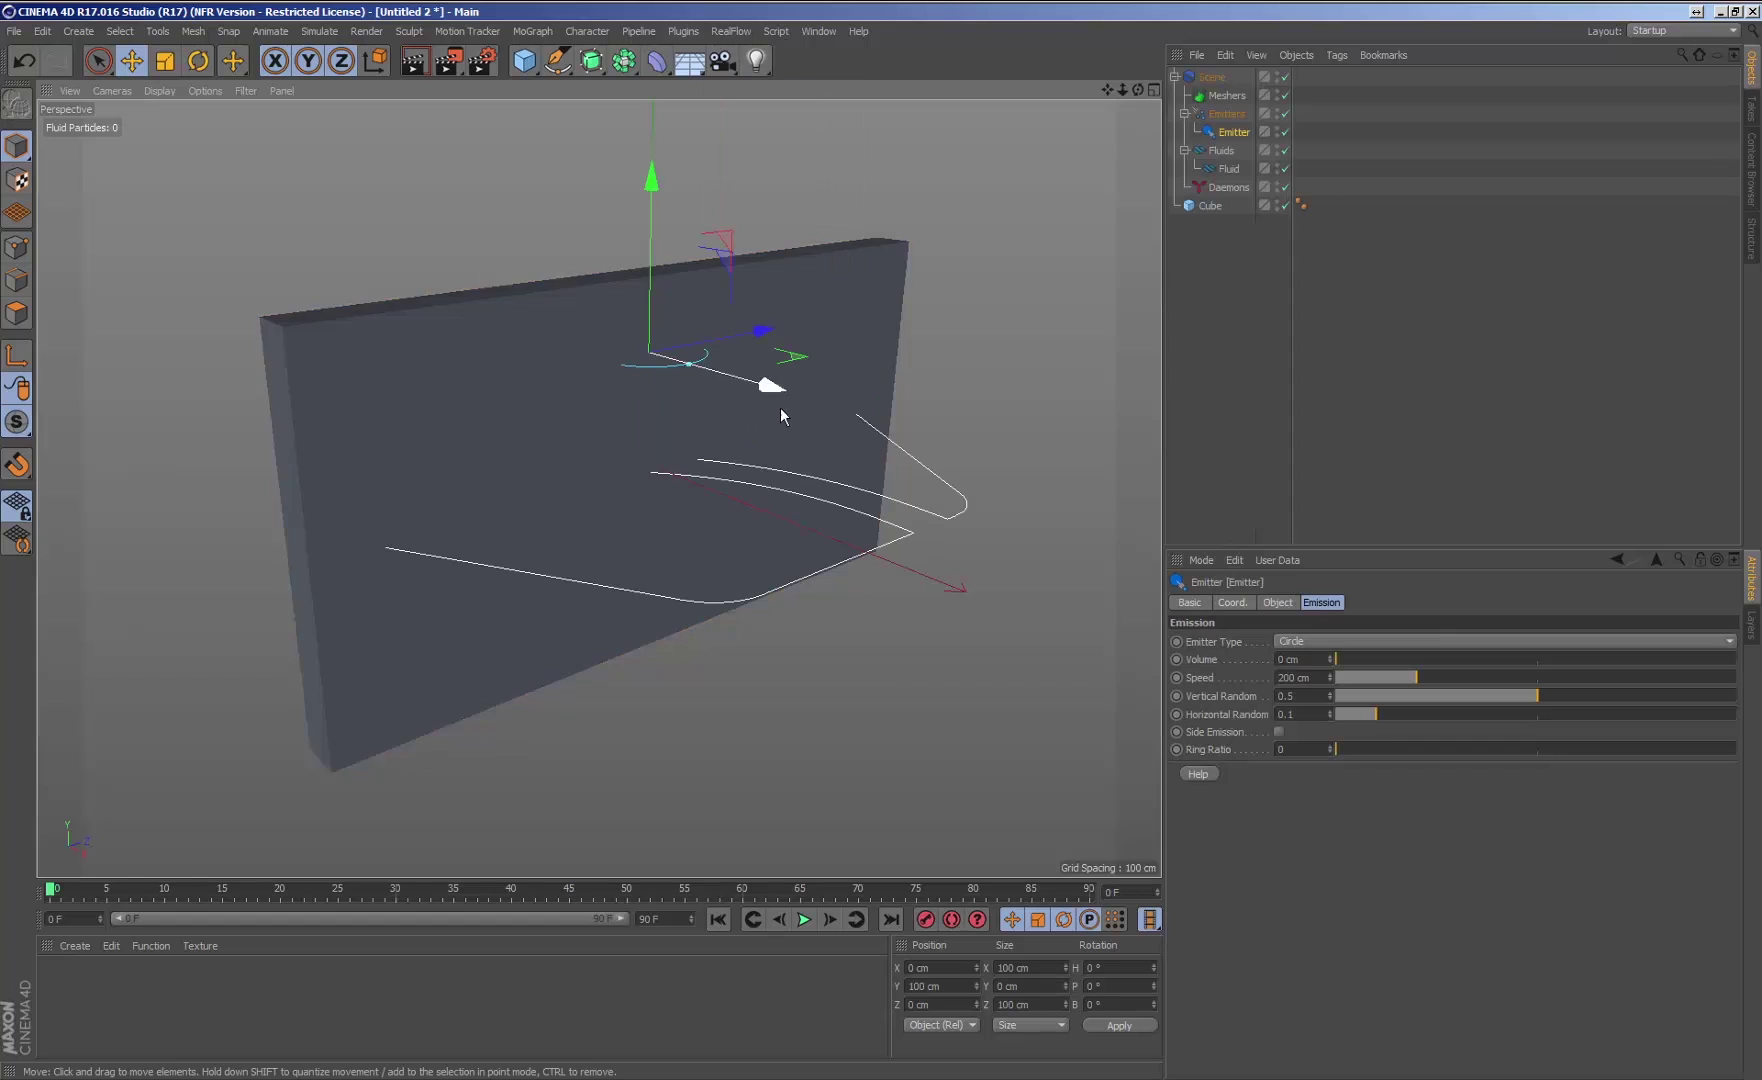
left_click_drag(908, 442, 975, 455)
left_click_drag(802, 236, 838, 569)
key("r")
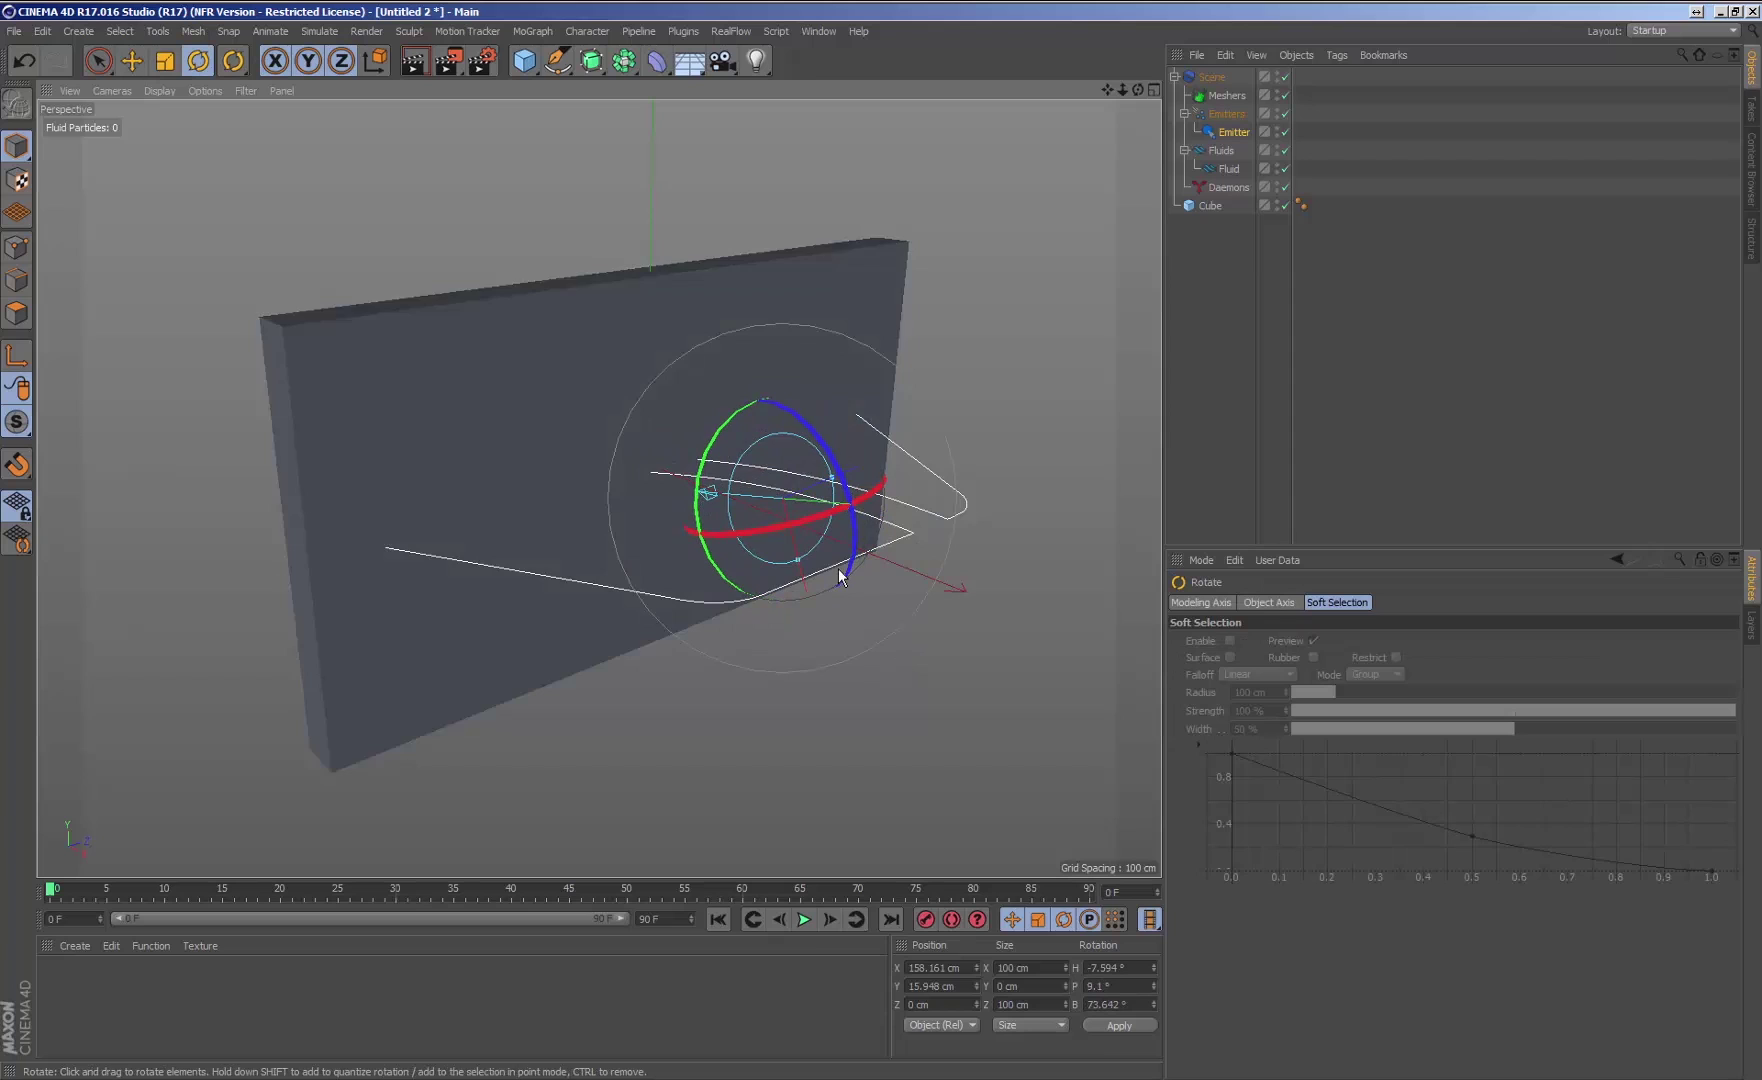
left_click(805, 925)
Step: Give the wall cube a RealFlow Collider tag and replay the spray from frame 0
left_click(868, 250)
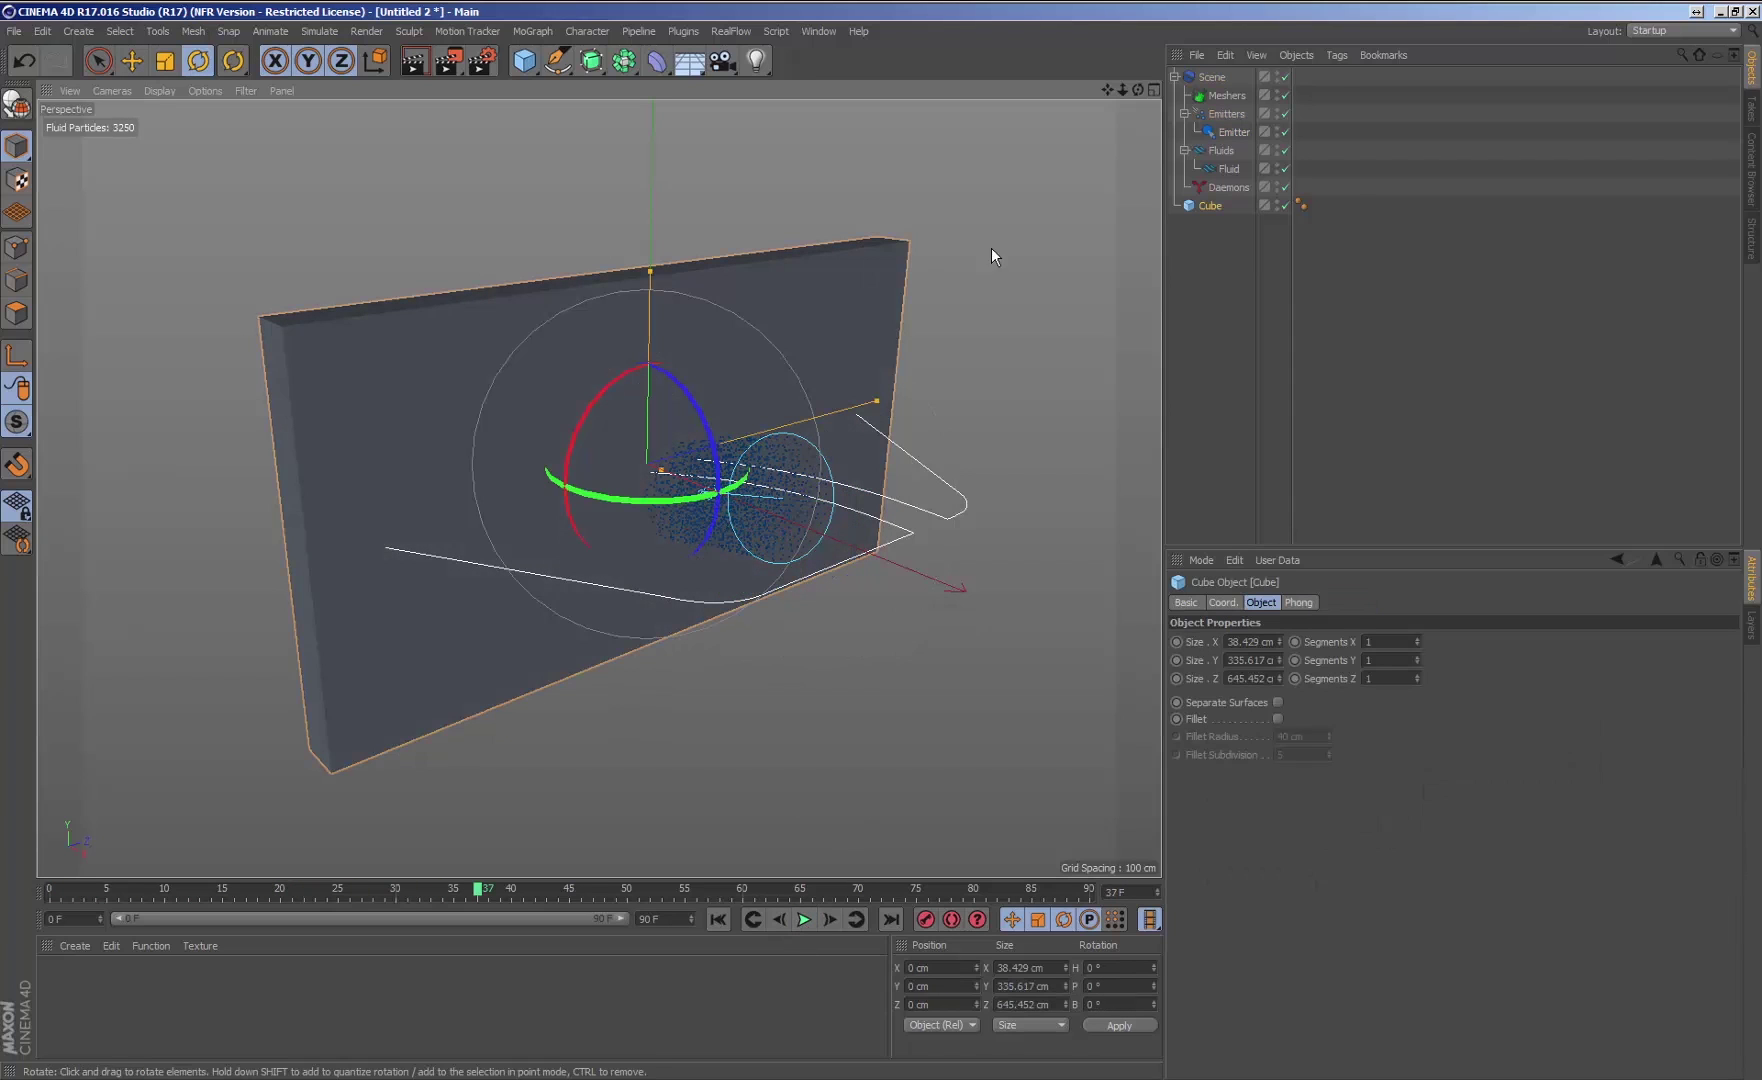
left_click(1336, 56)
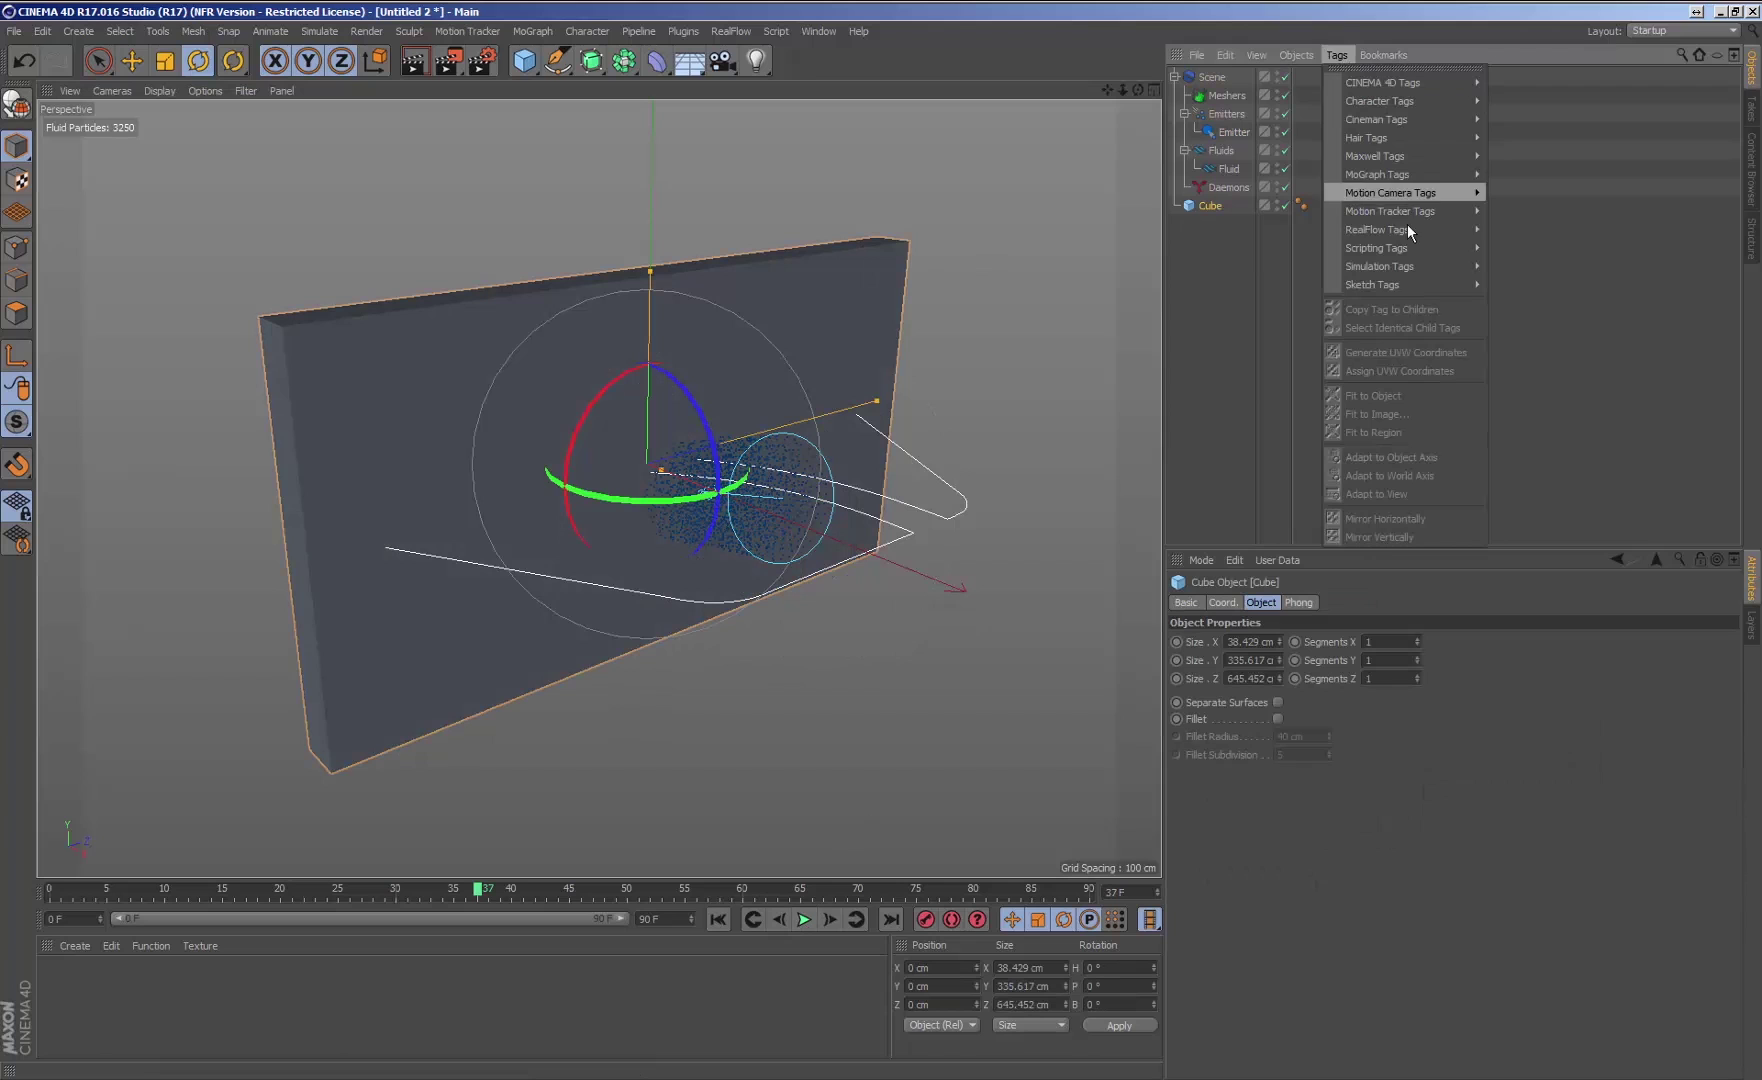
left_click(1515, 230)
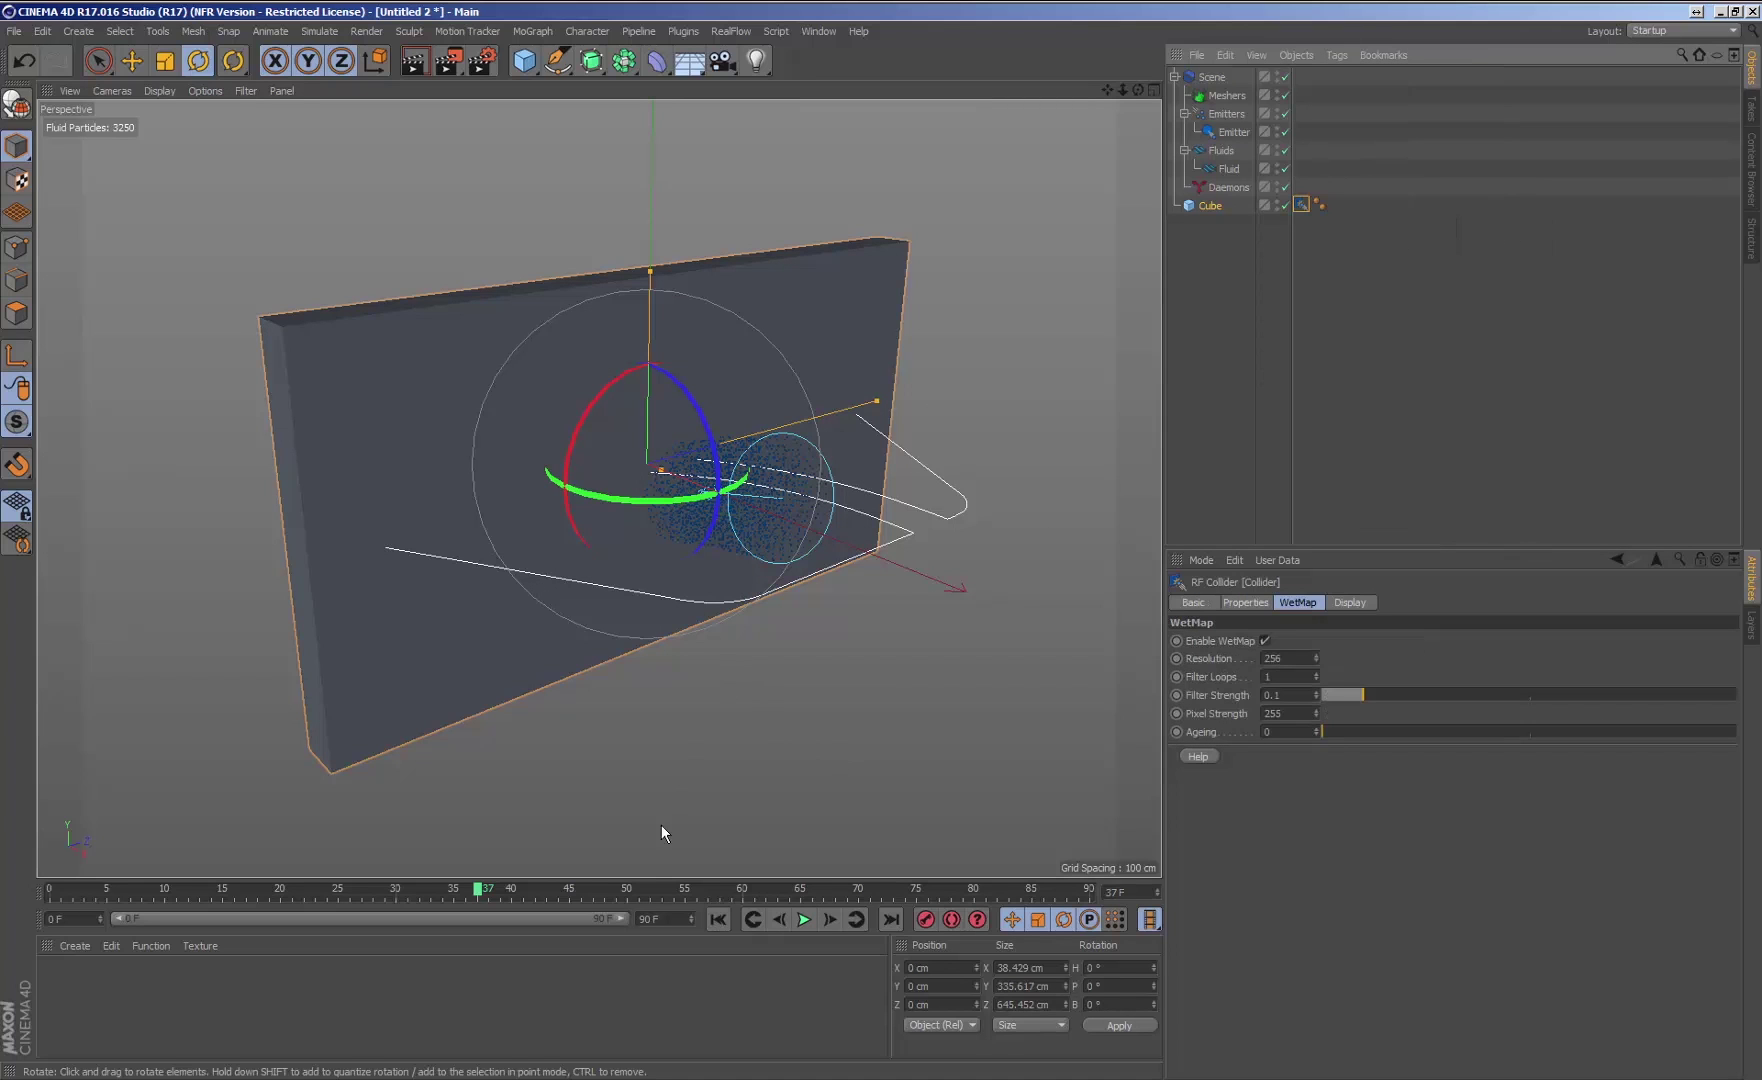
left_click(725, 919)
left_click(805, 919)
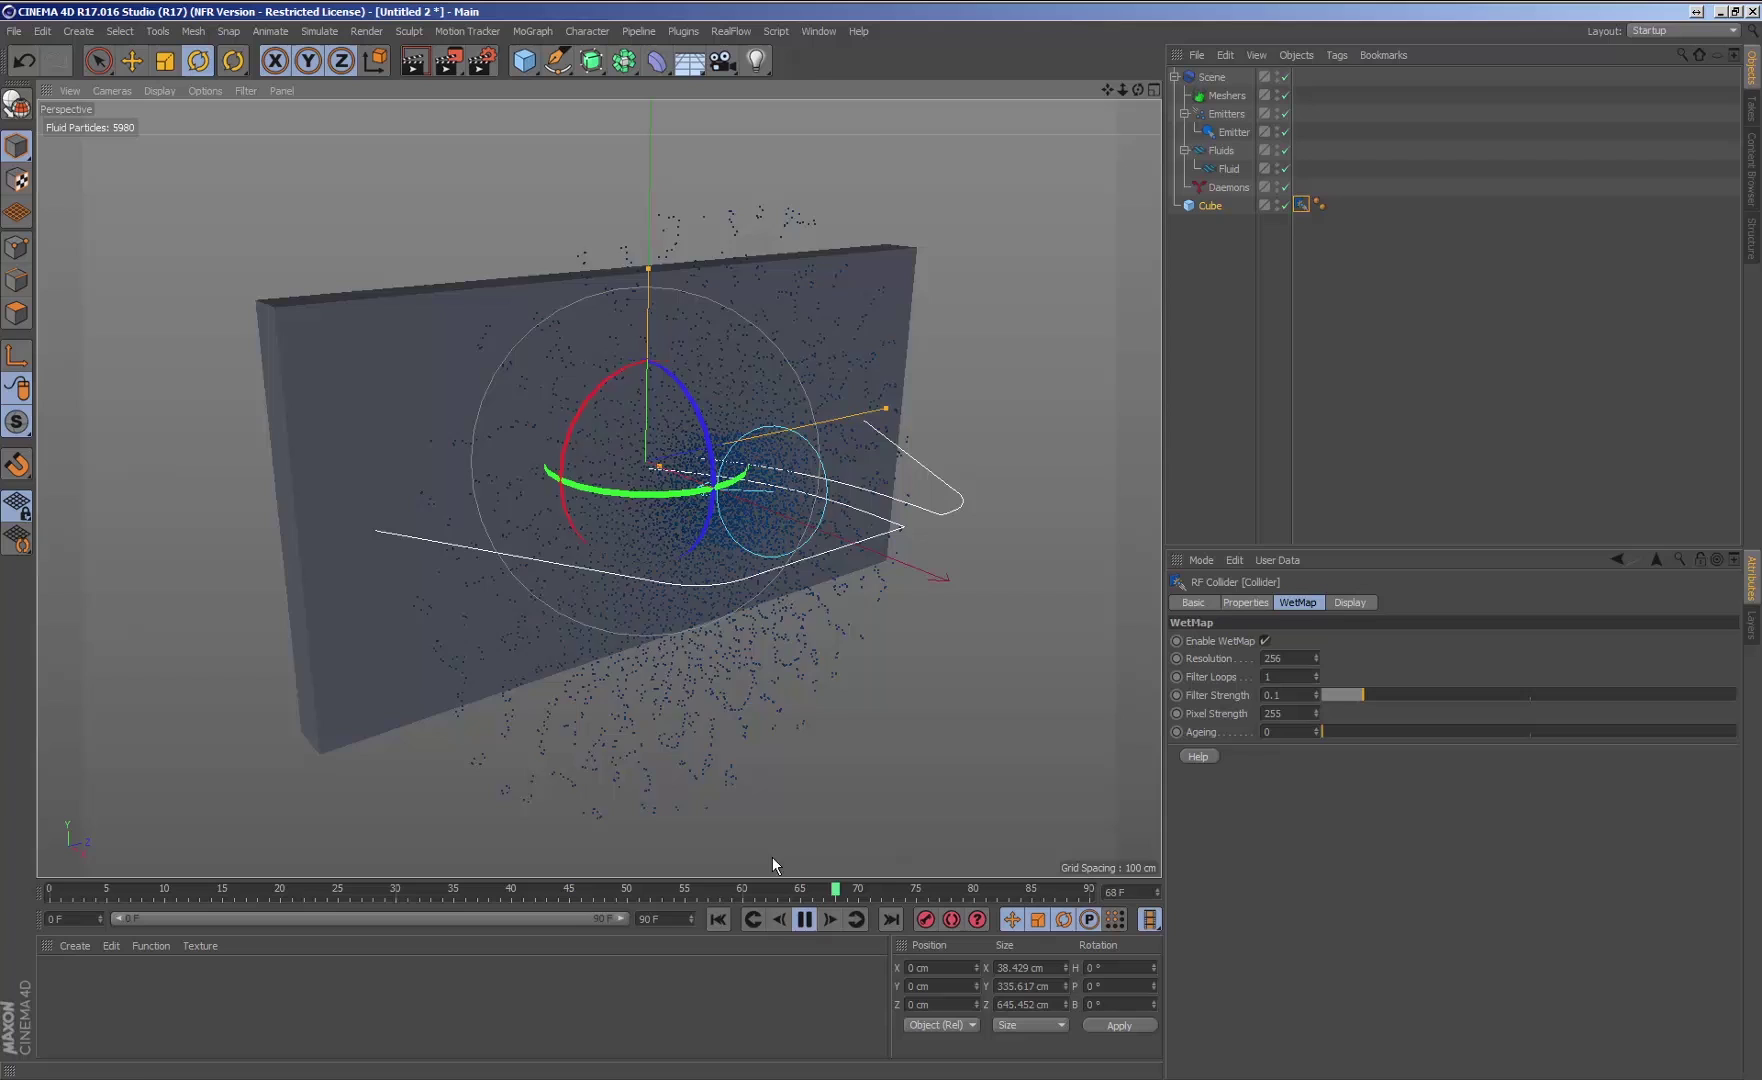
Step: Create material Mat with RealFlow WetMap Shader as its colour texture and apply it to the cube
left_click(719, 919)
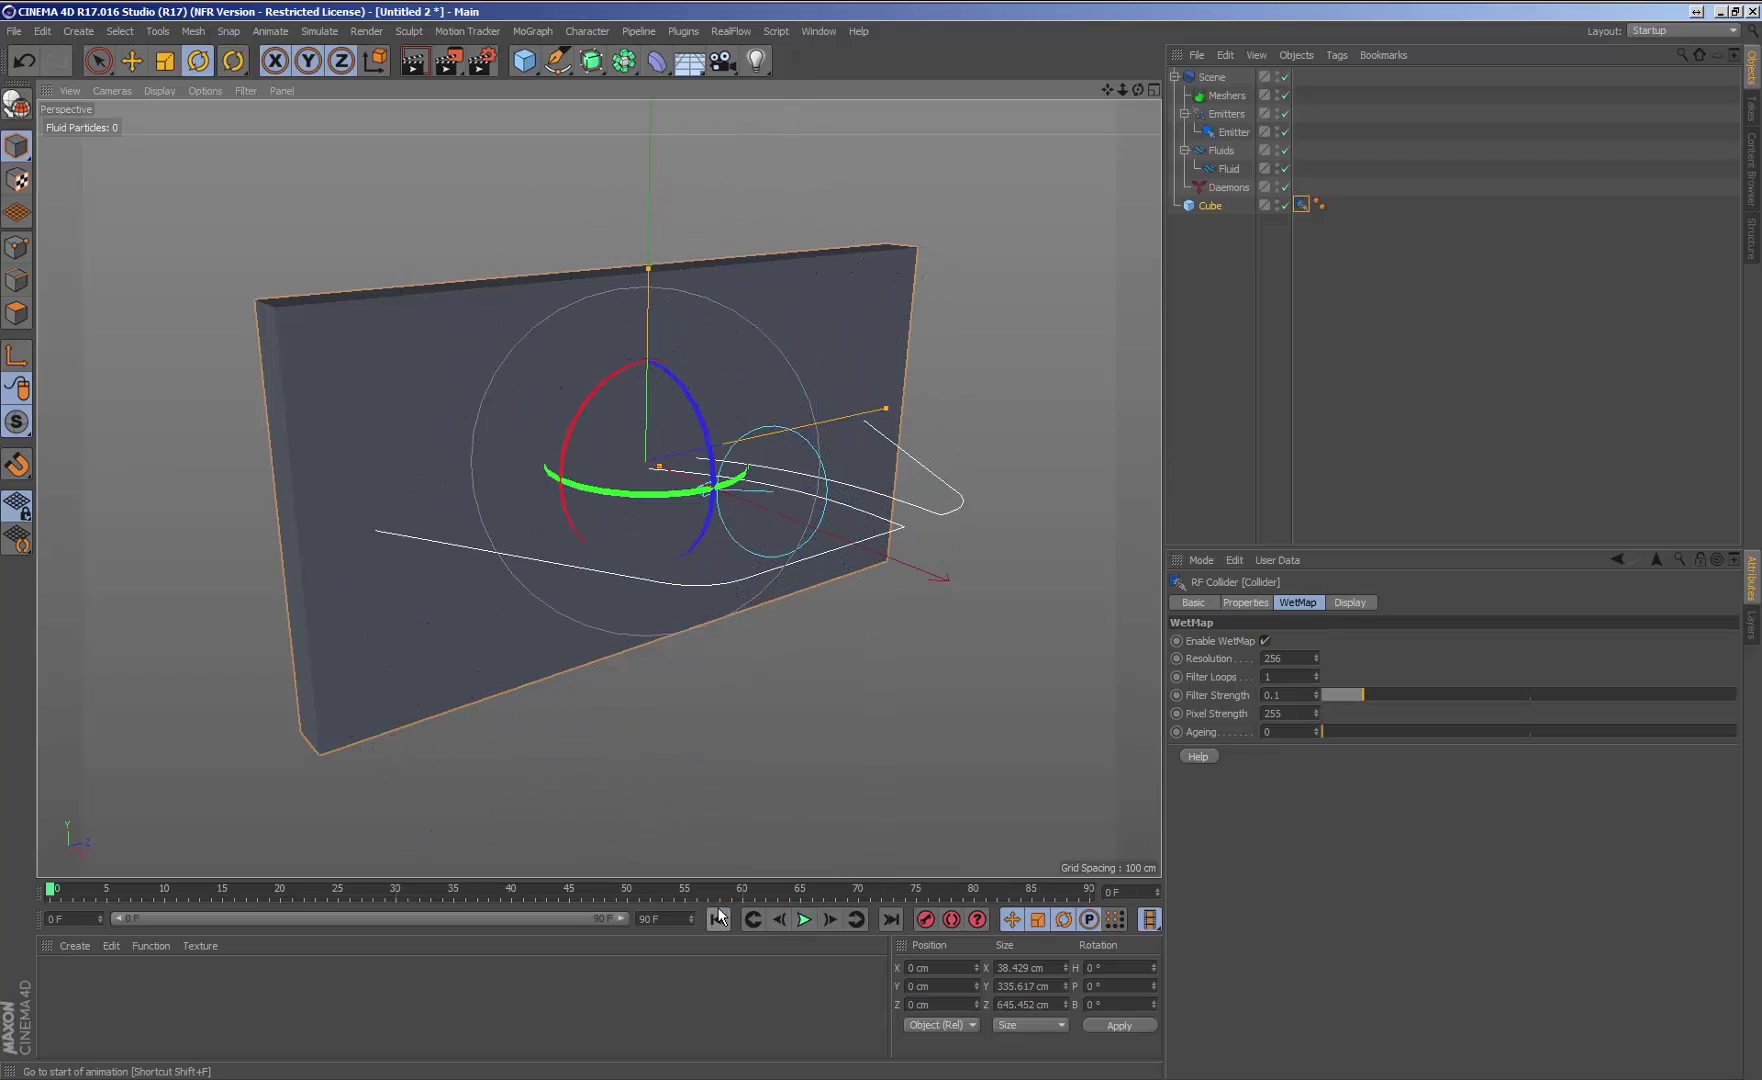
right_click(72, 948)
left_click(128, 786)
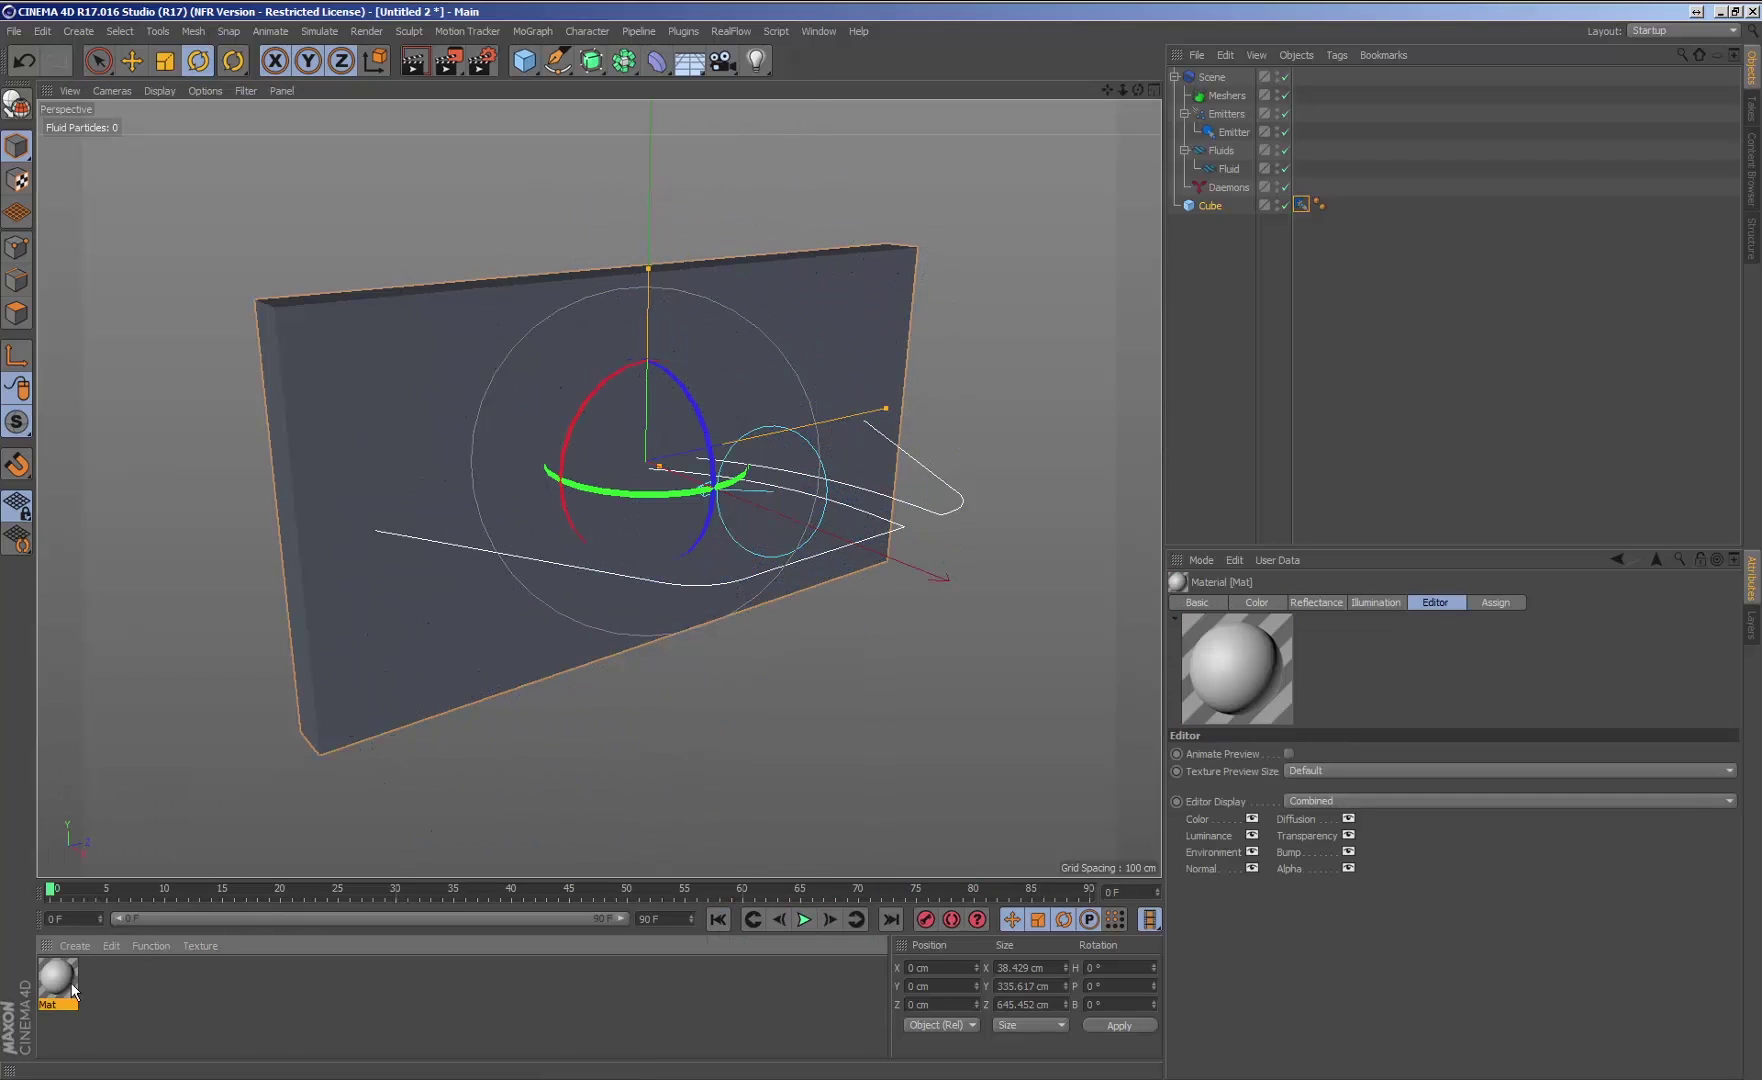
double_click(58, 978)
left_click(490, 295)
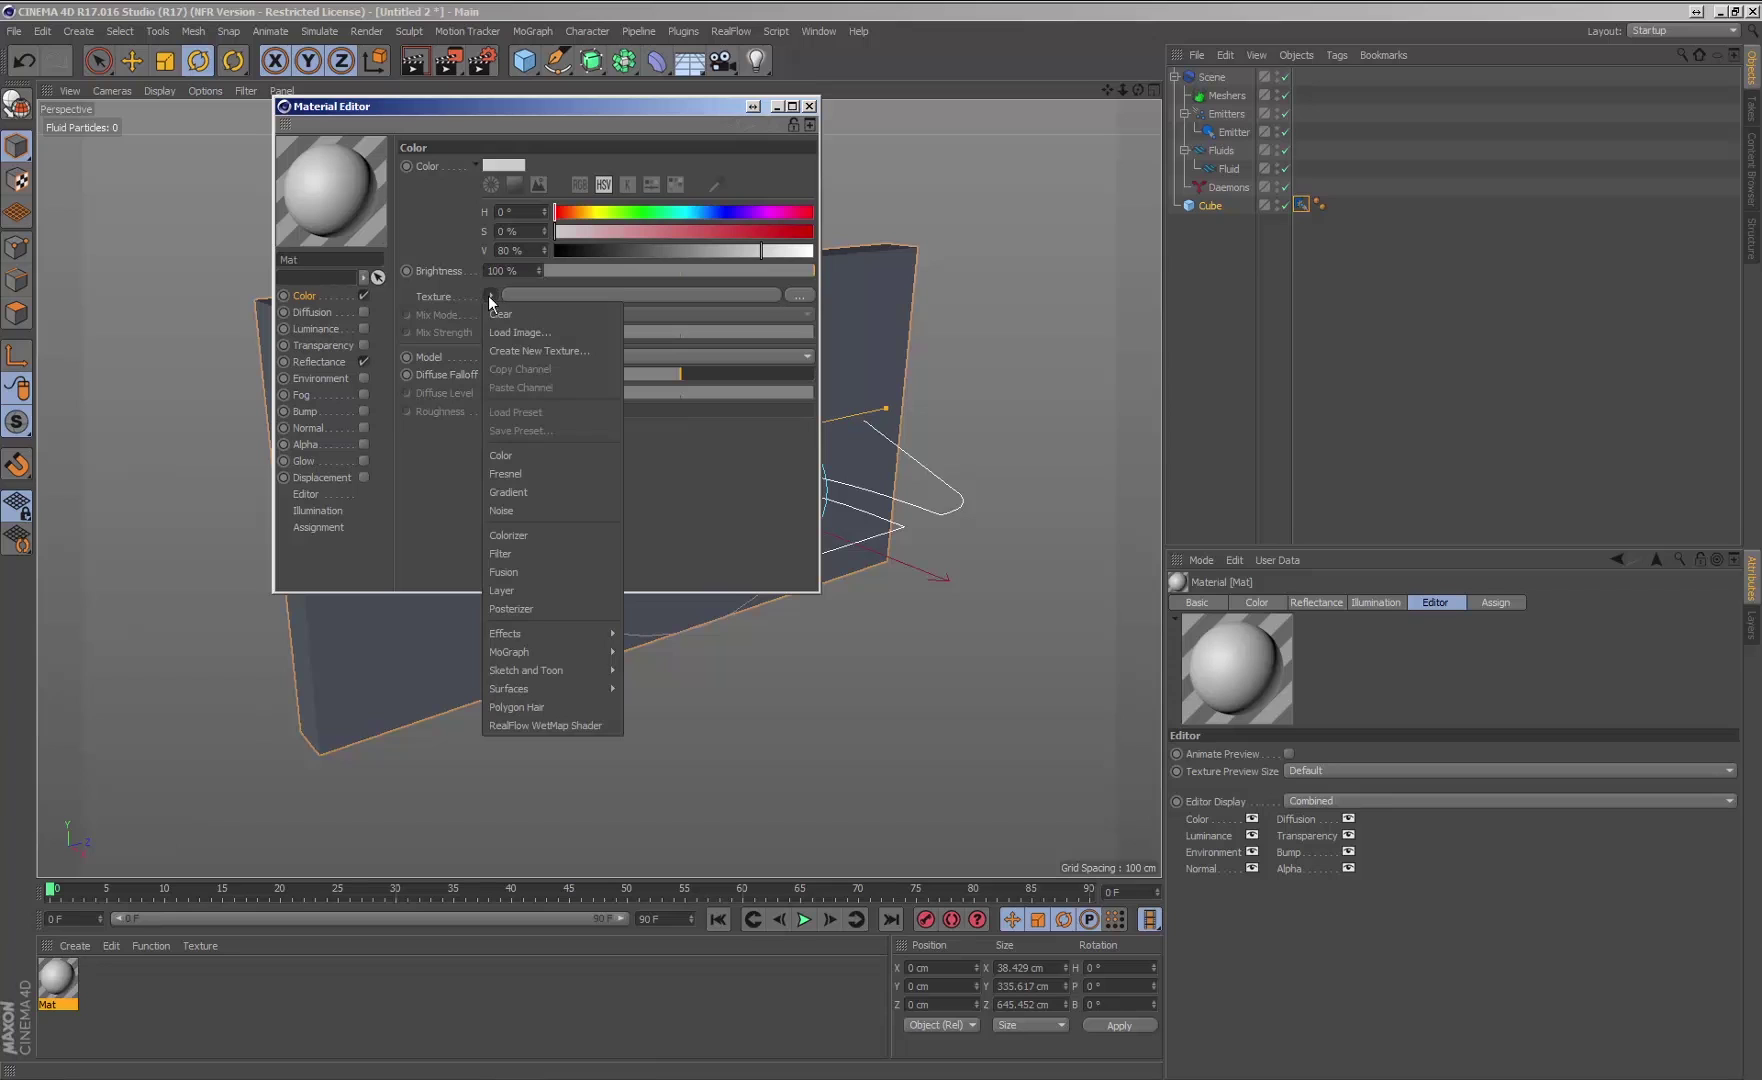
left_click(569, 725)
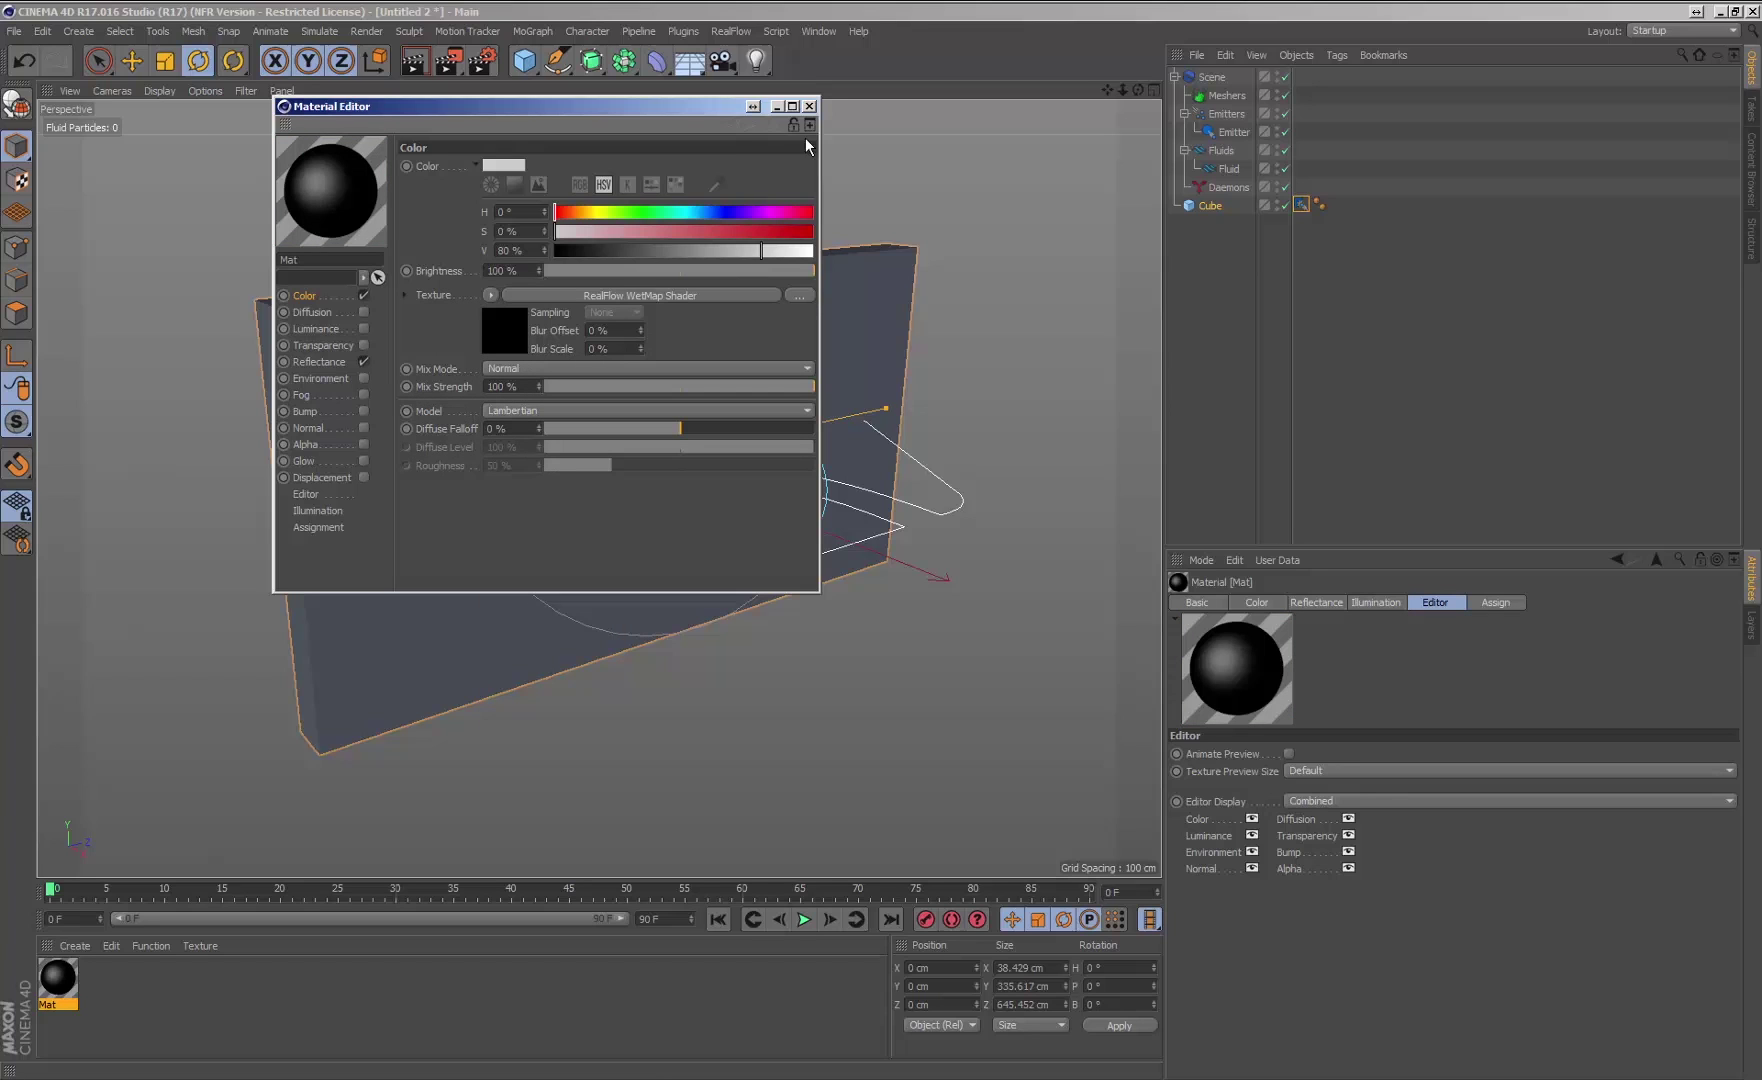
left_click(810, 106)
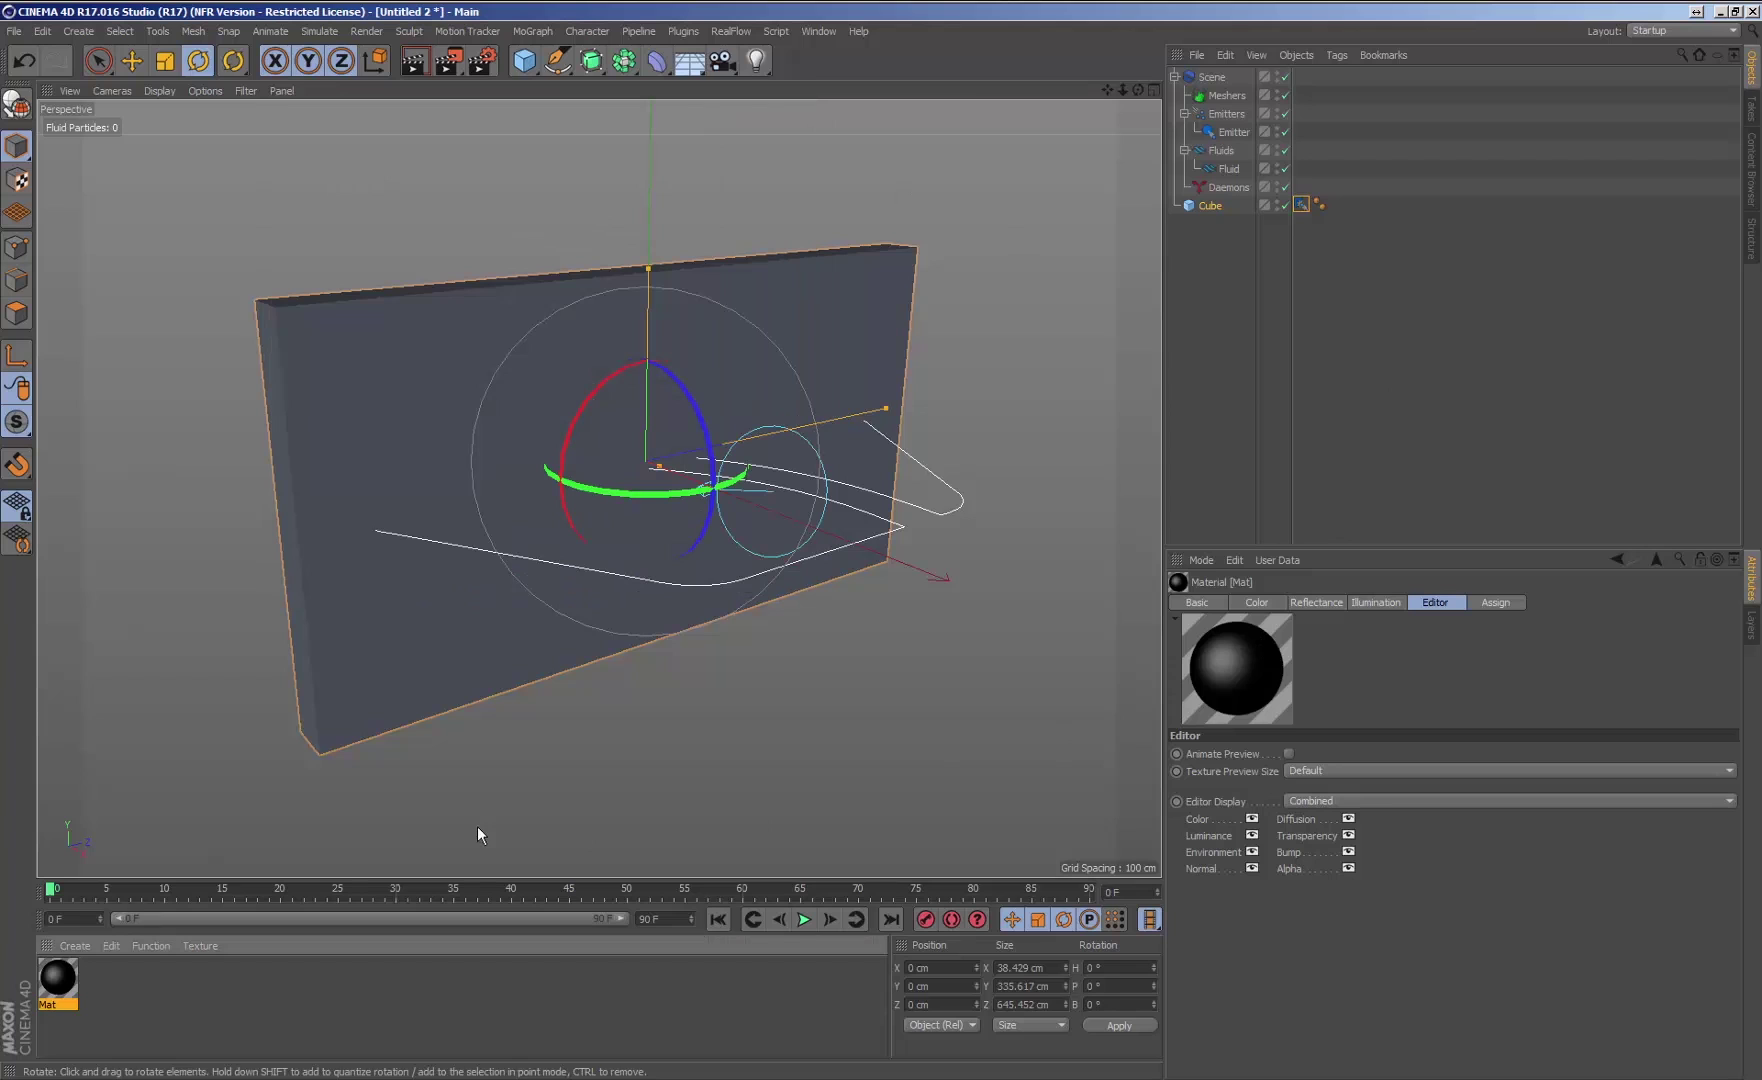
left_click_drag(320, 737, 421, 720)
Step: Show Mat's settings, play the simulation to frame 47, then rewind to frame 0
double_click(1337, 205)
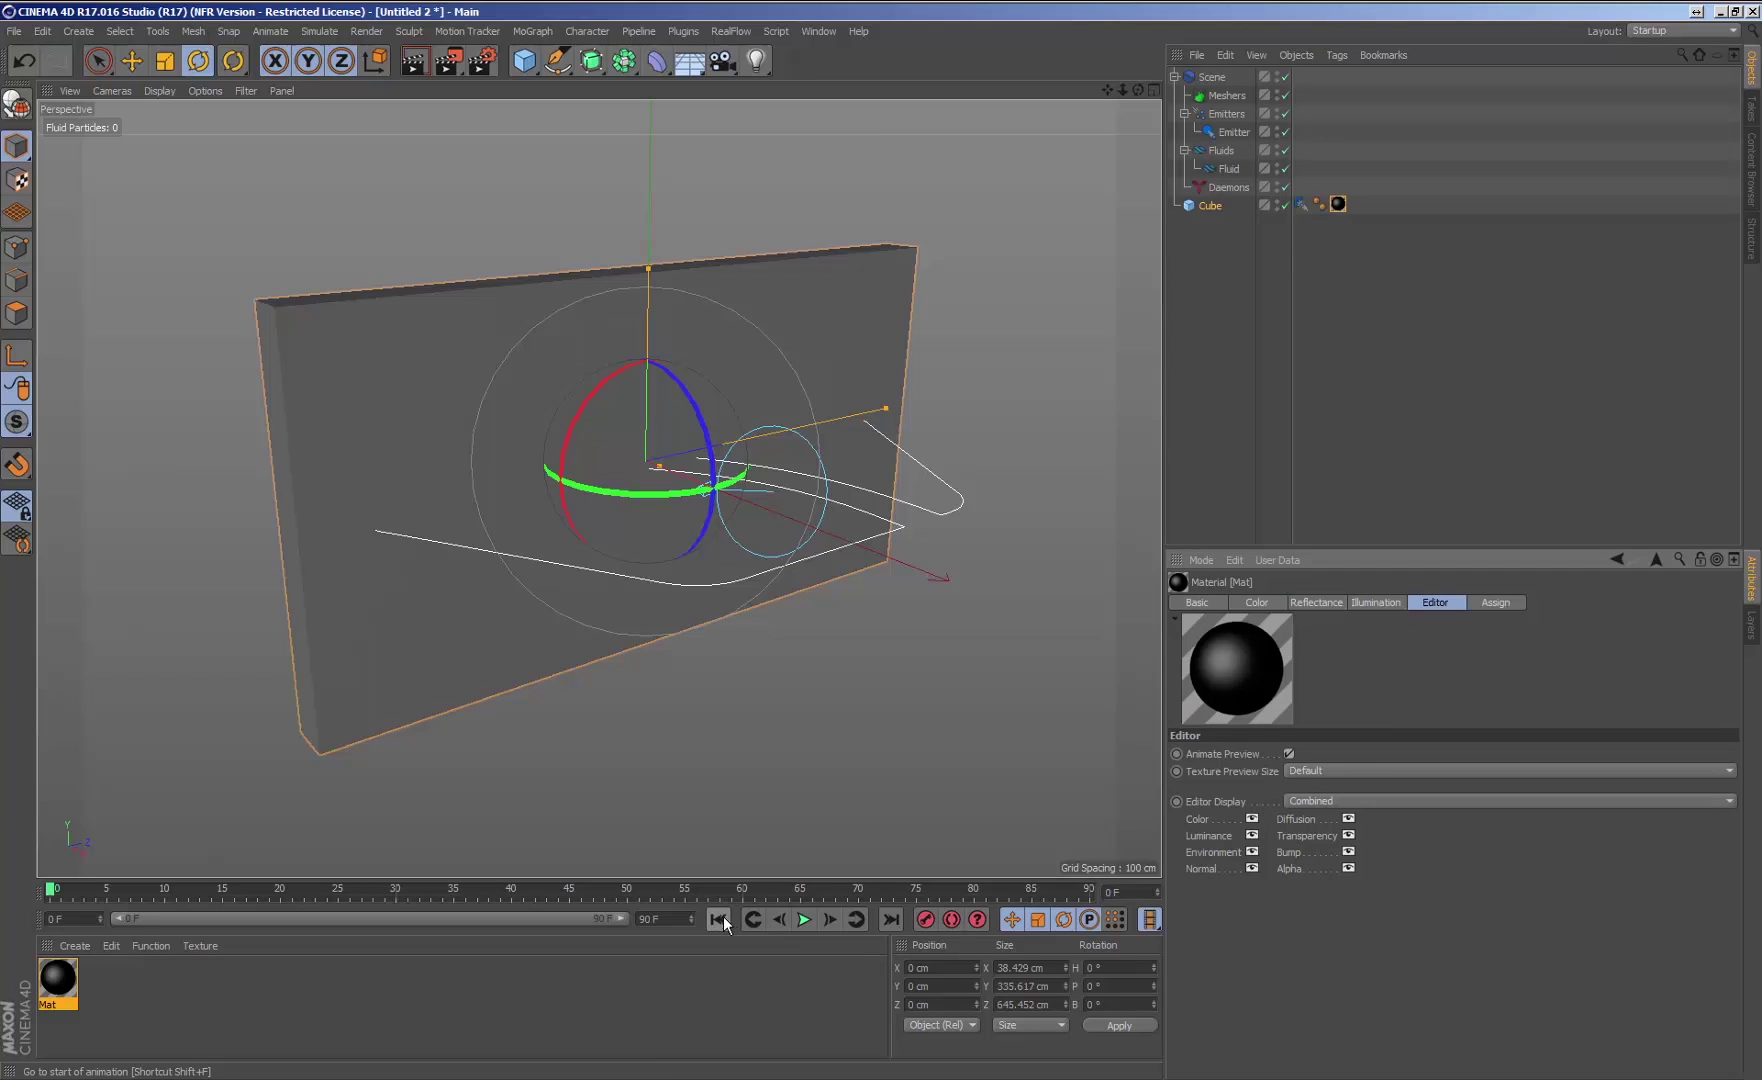
left_click(805, 919)
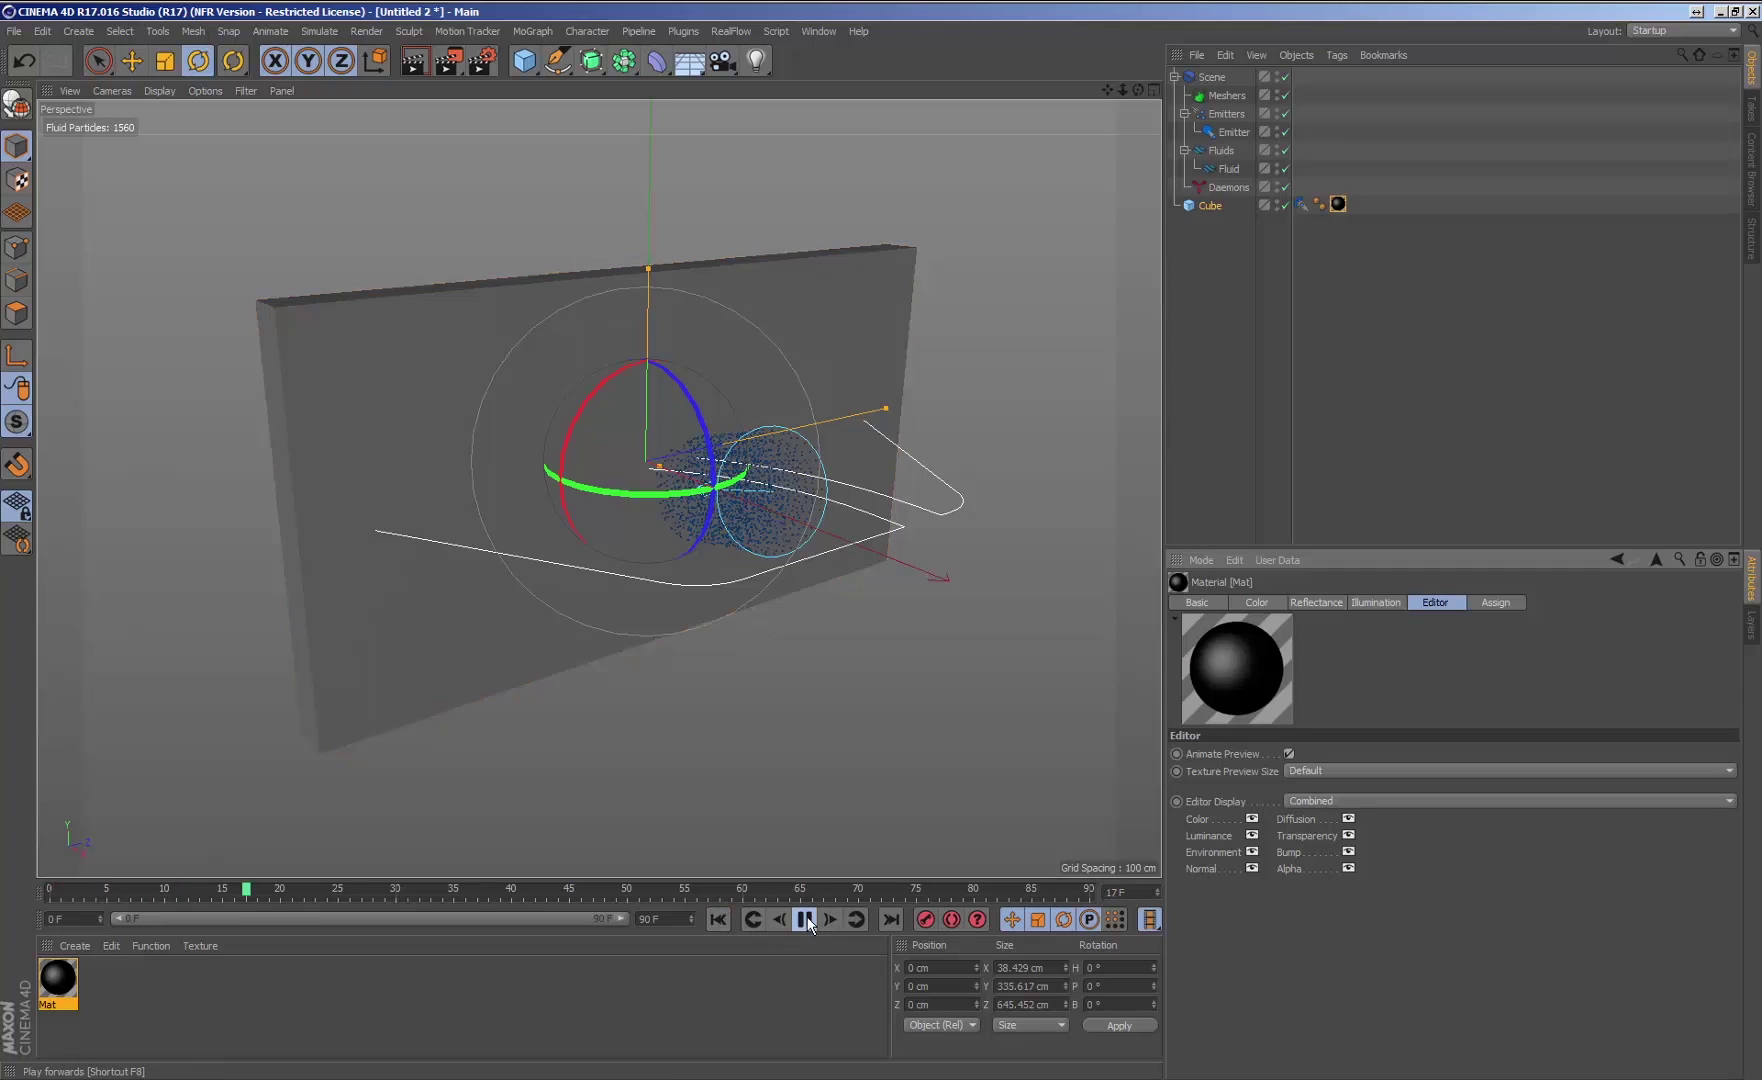
left_click(805, 919)
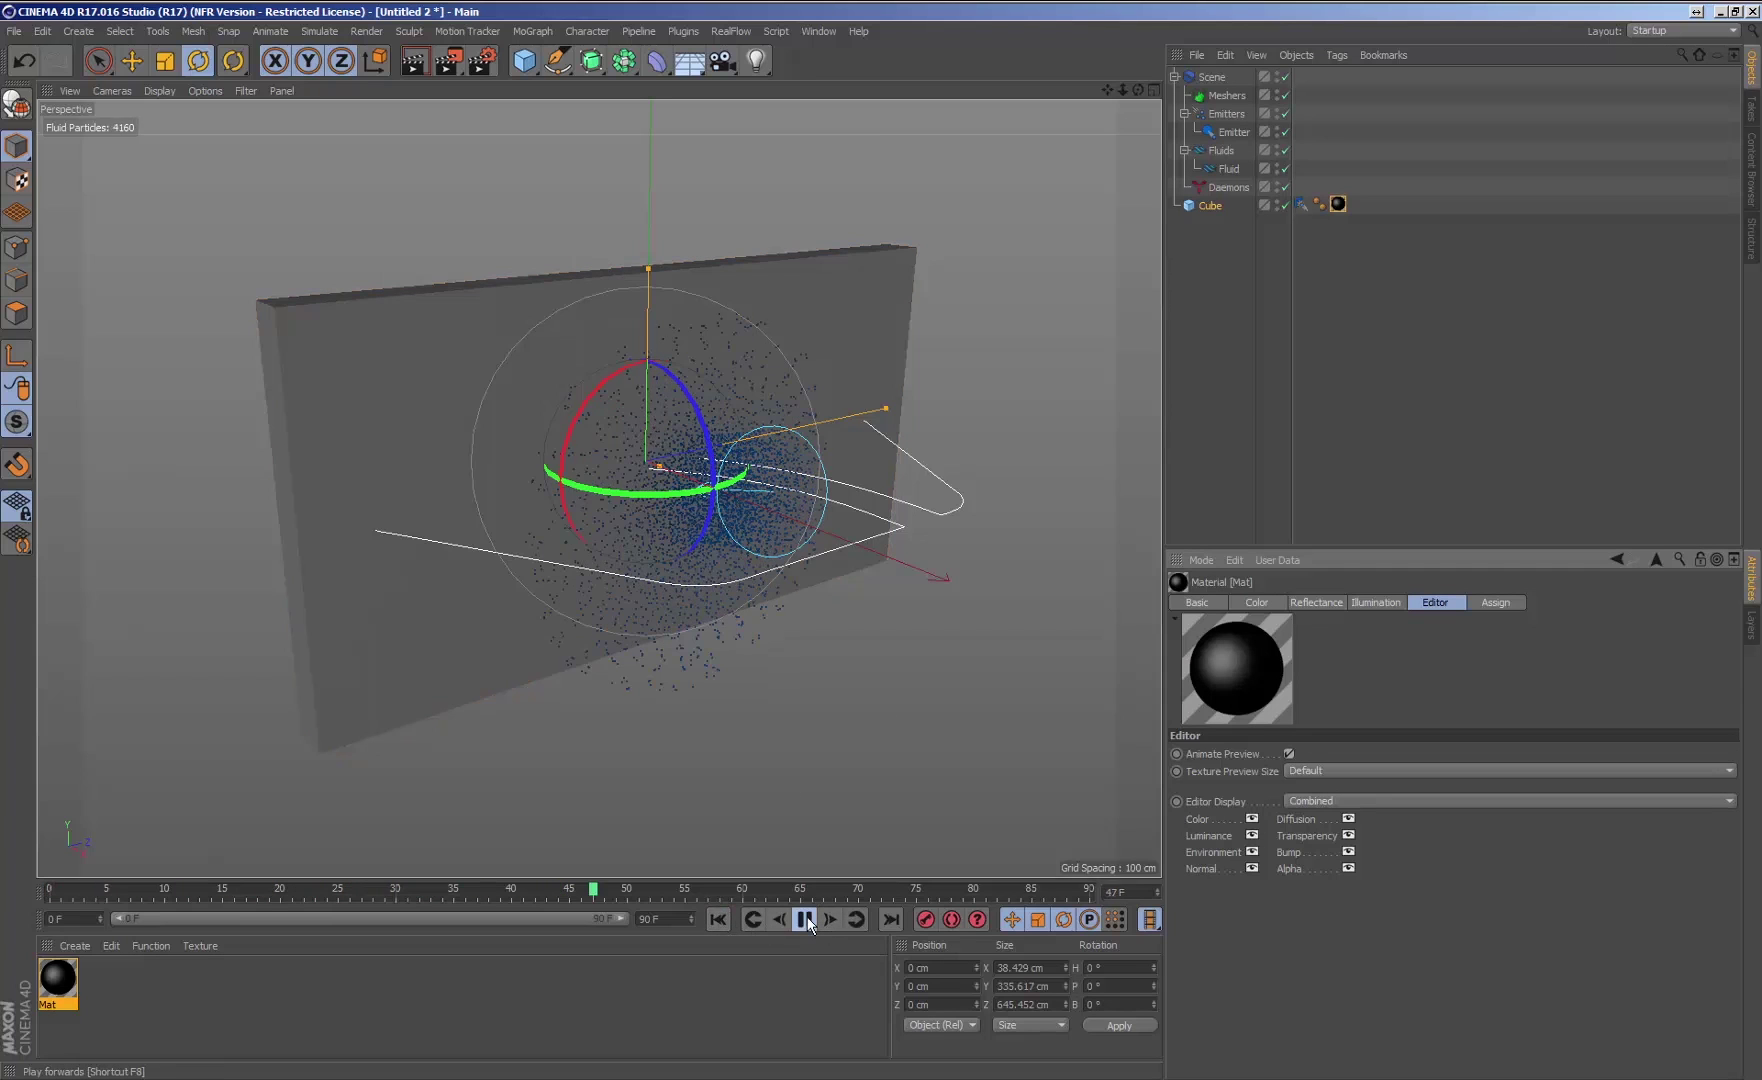
left_click(718, 919)
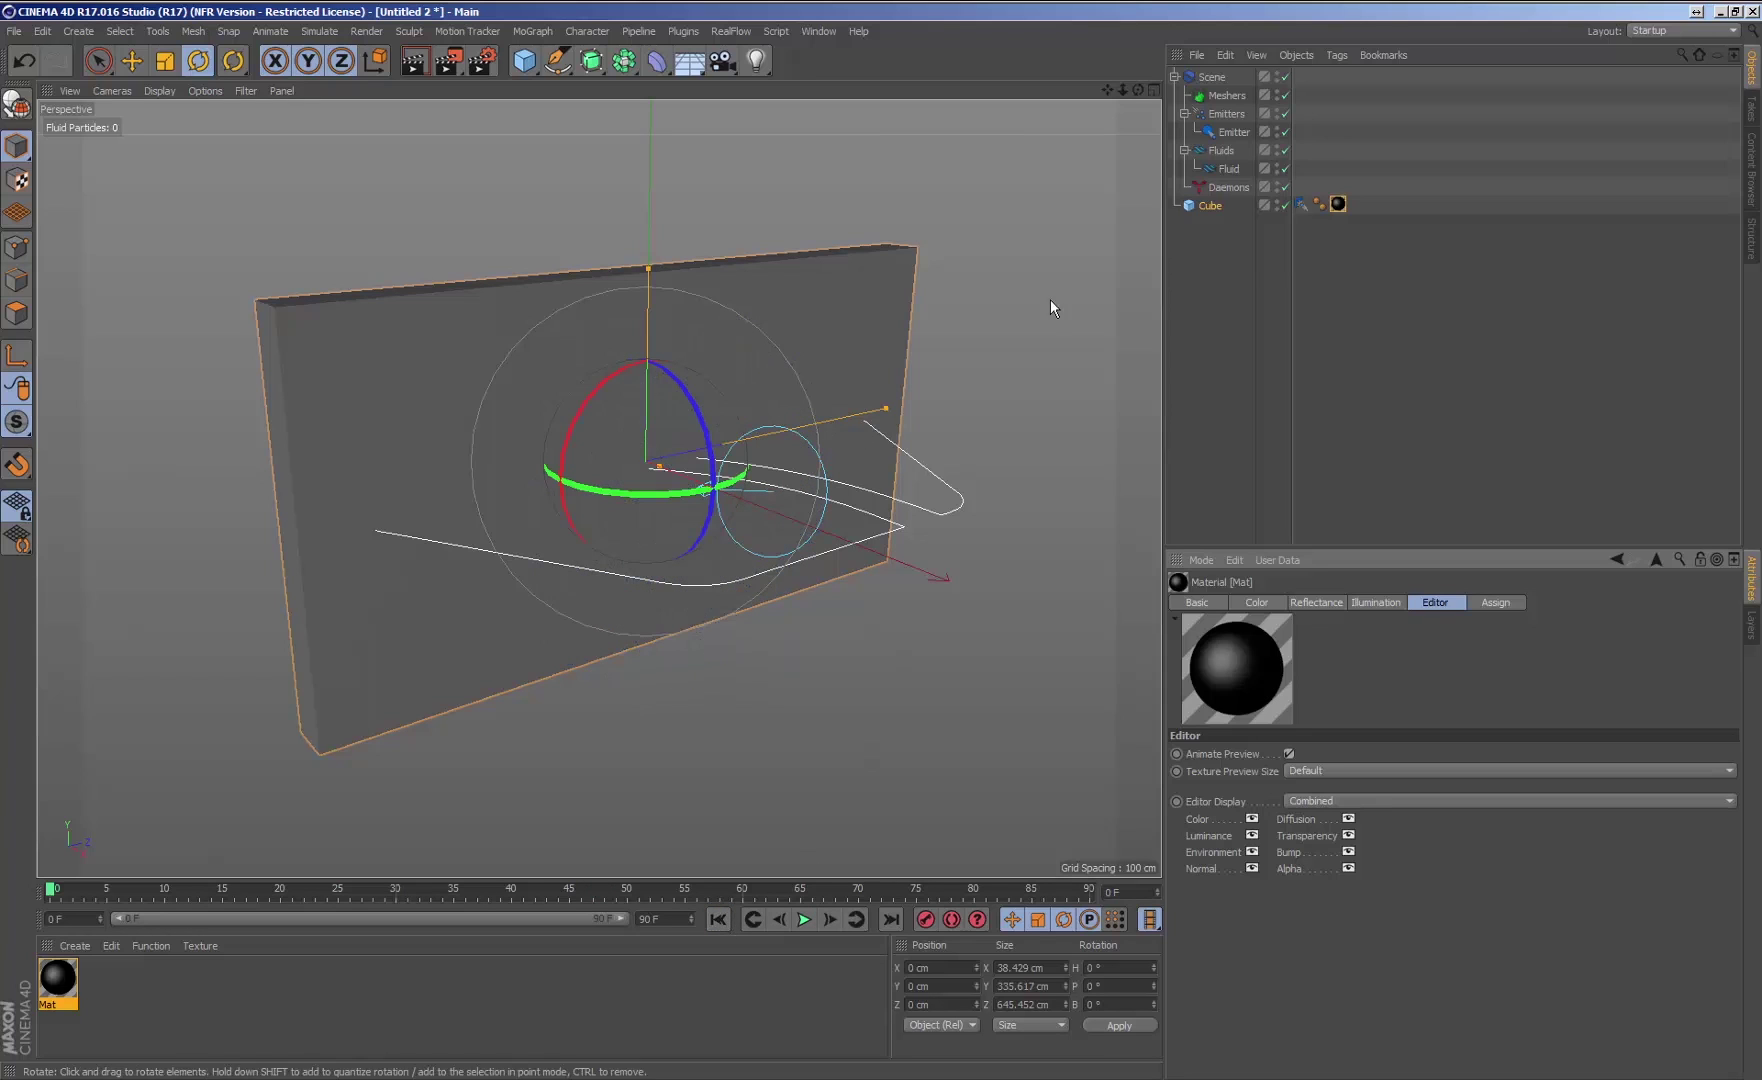
Step: Make the Cube editable, then play the spray to check its wet map and rewind
left_click(1219, 207)
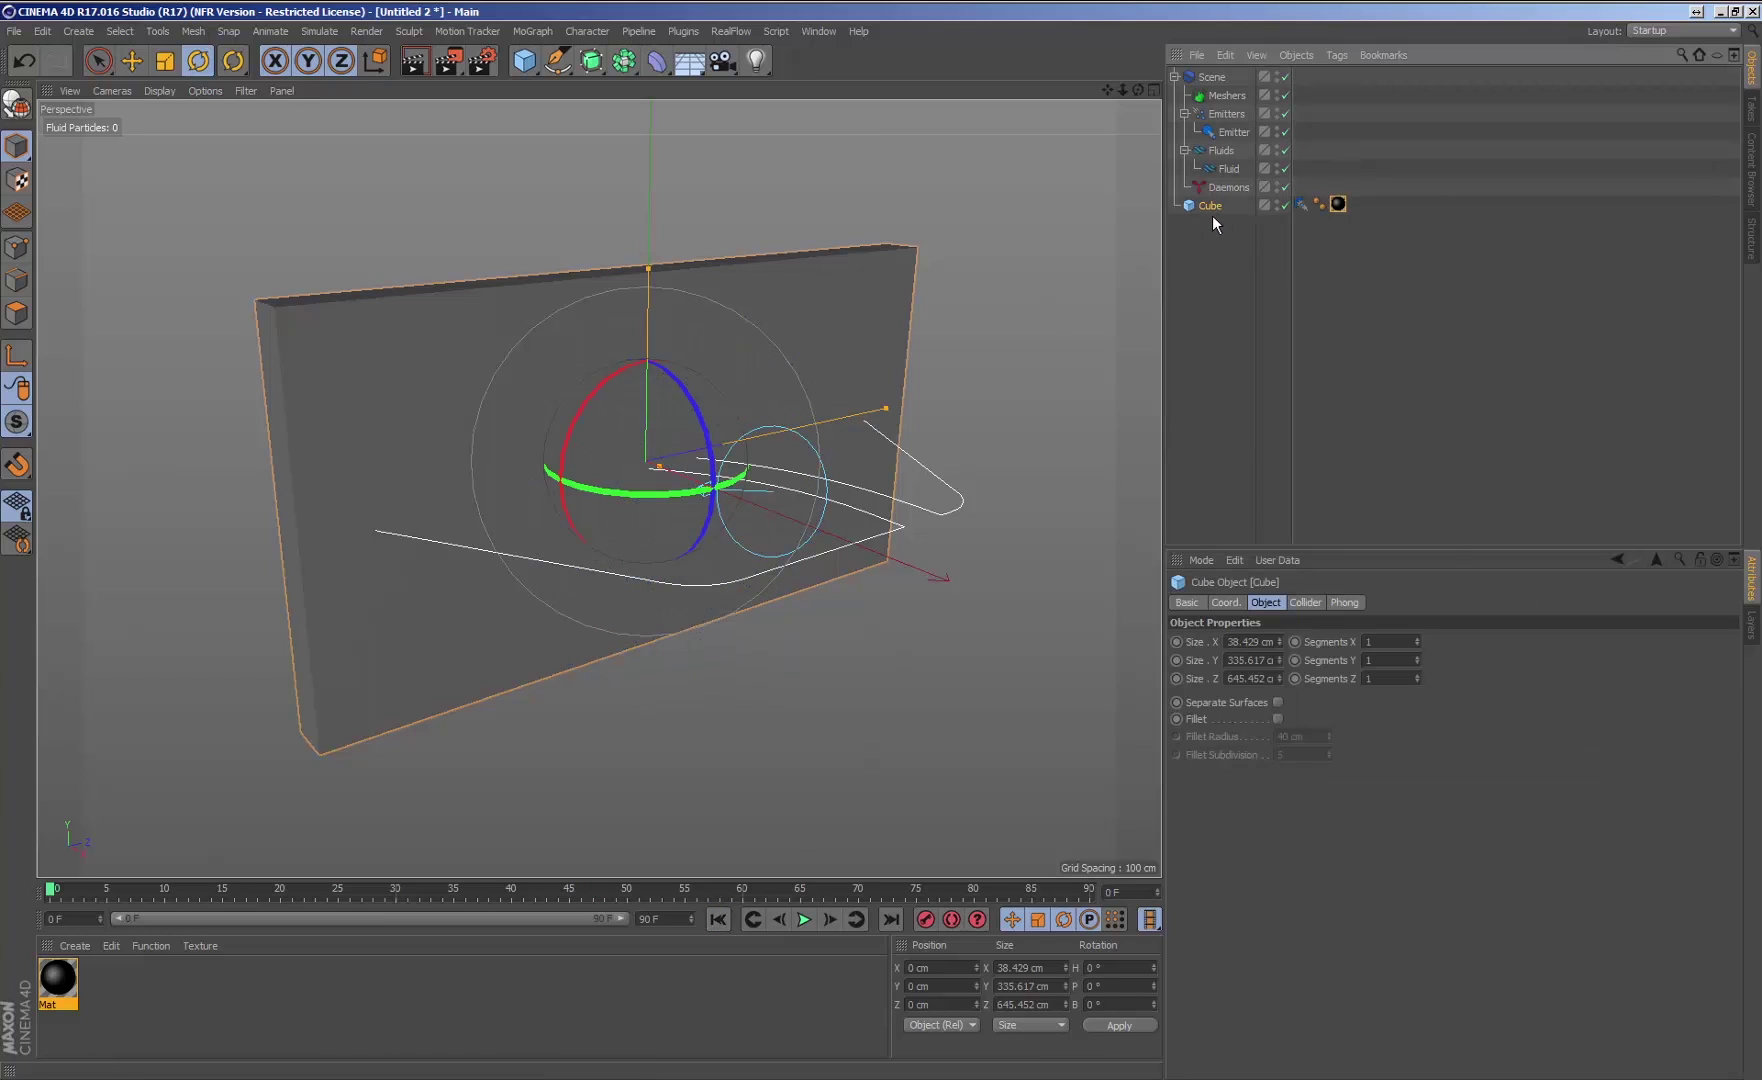
right_click(1207, 203)
left_click(1263, 656)
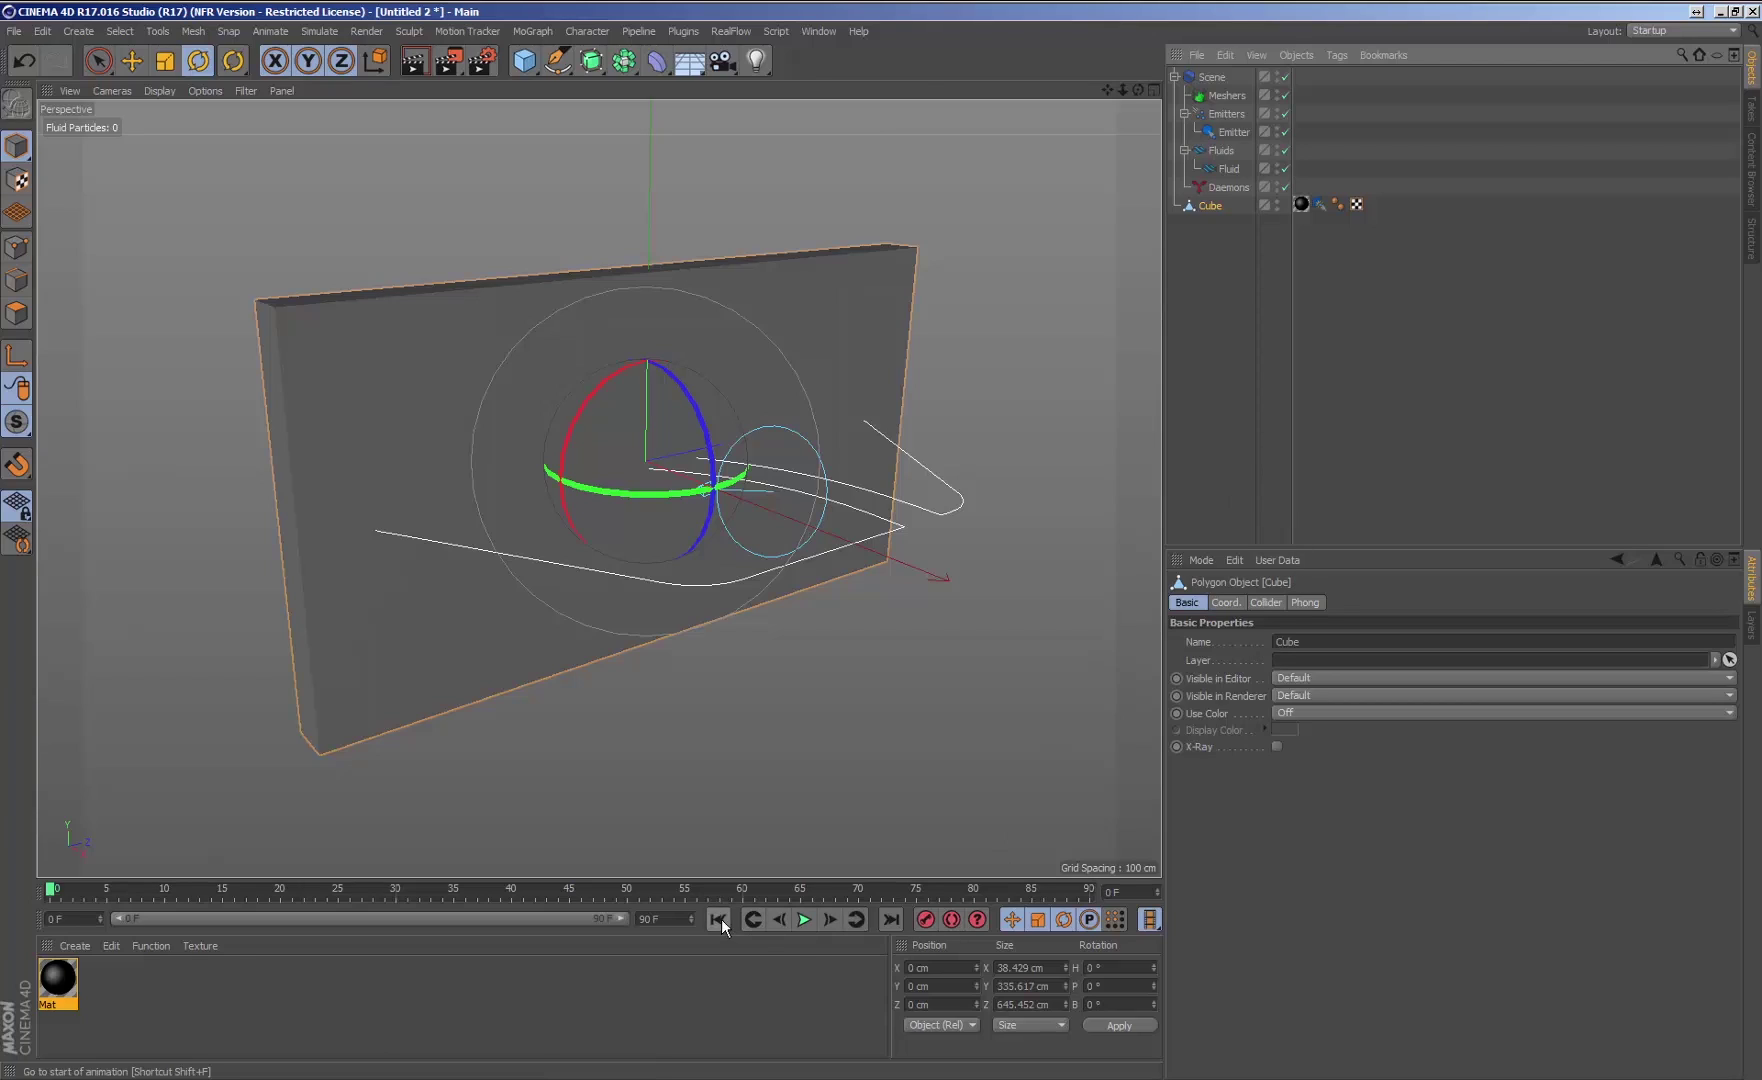
left_click(806, 919)
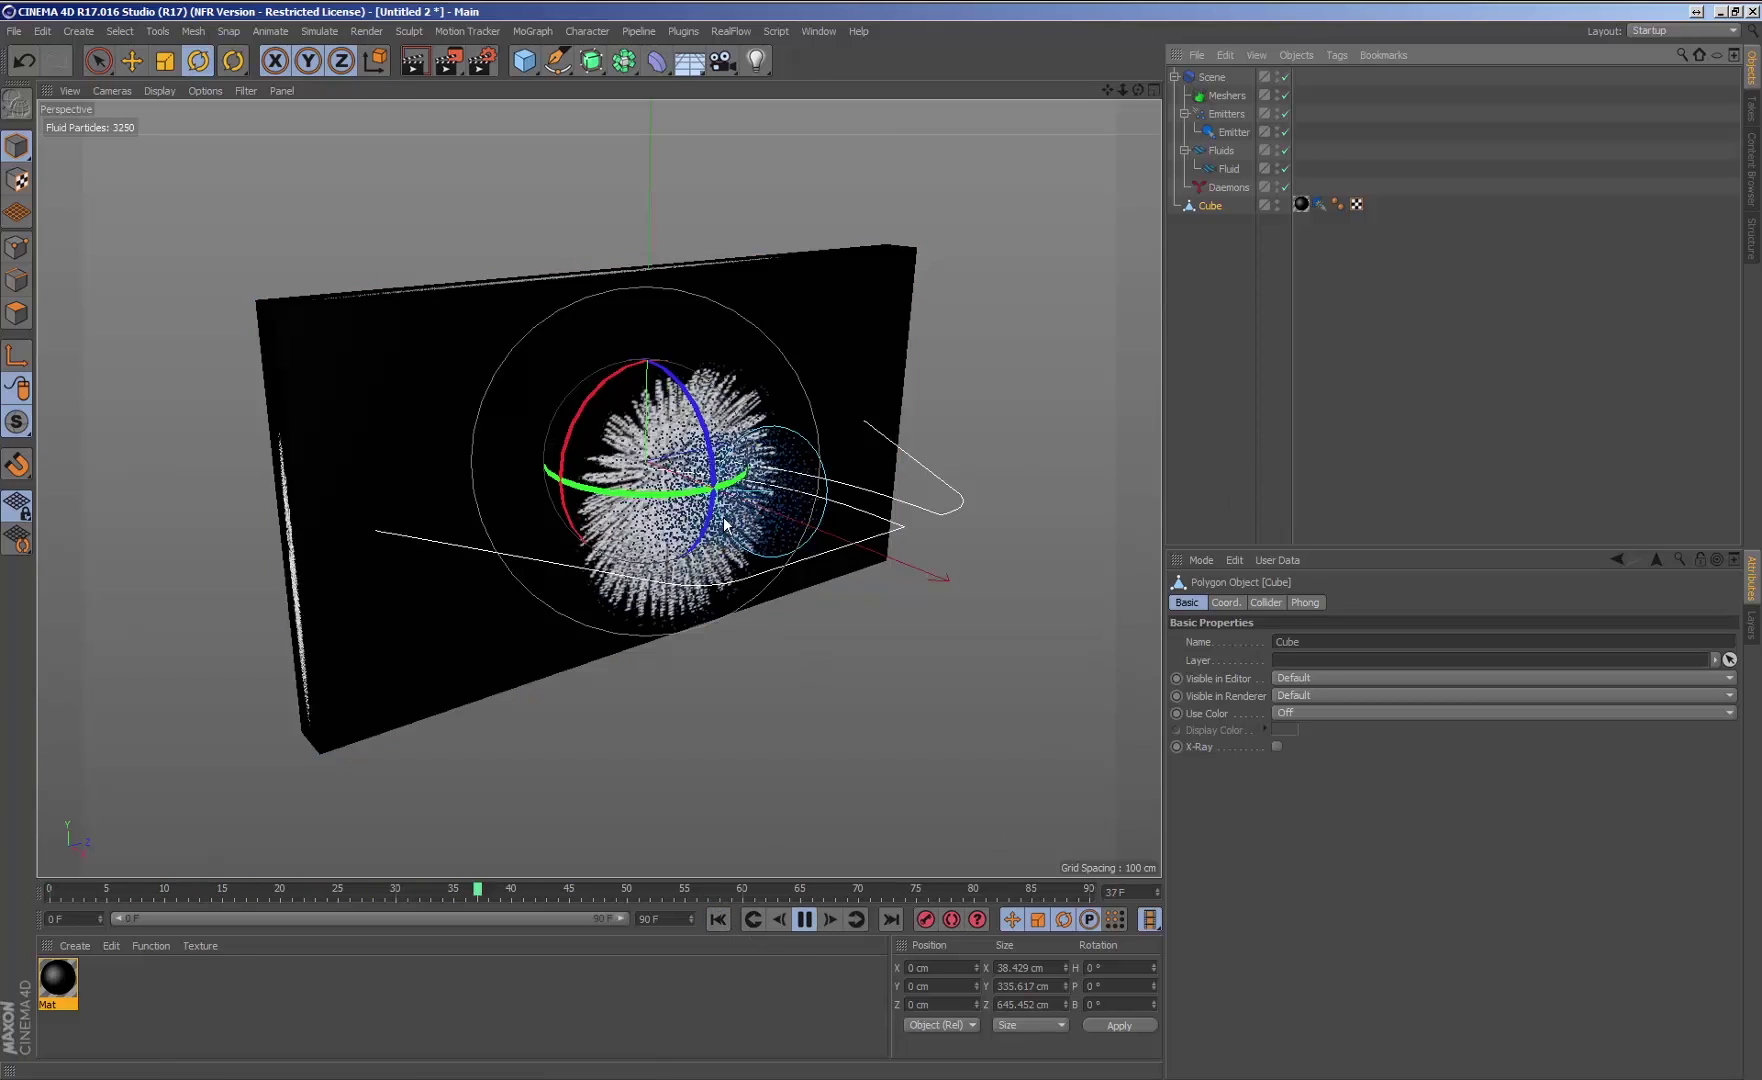
mouse_move(740, 540)
left_mouse_down("alt")
mouse_move(812, 520)
mouse_move(745, 528)
left_mouse_up("alt")
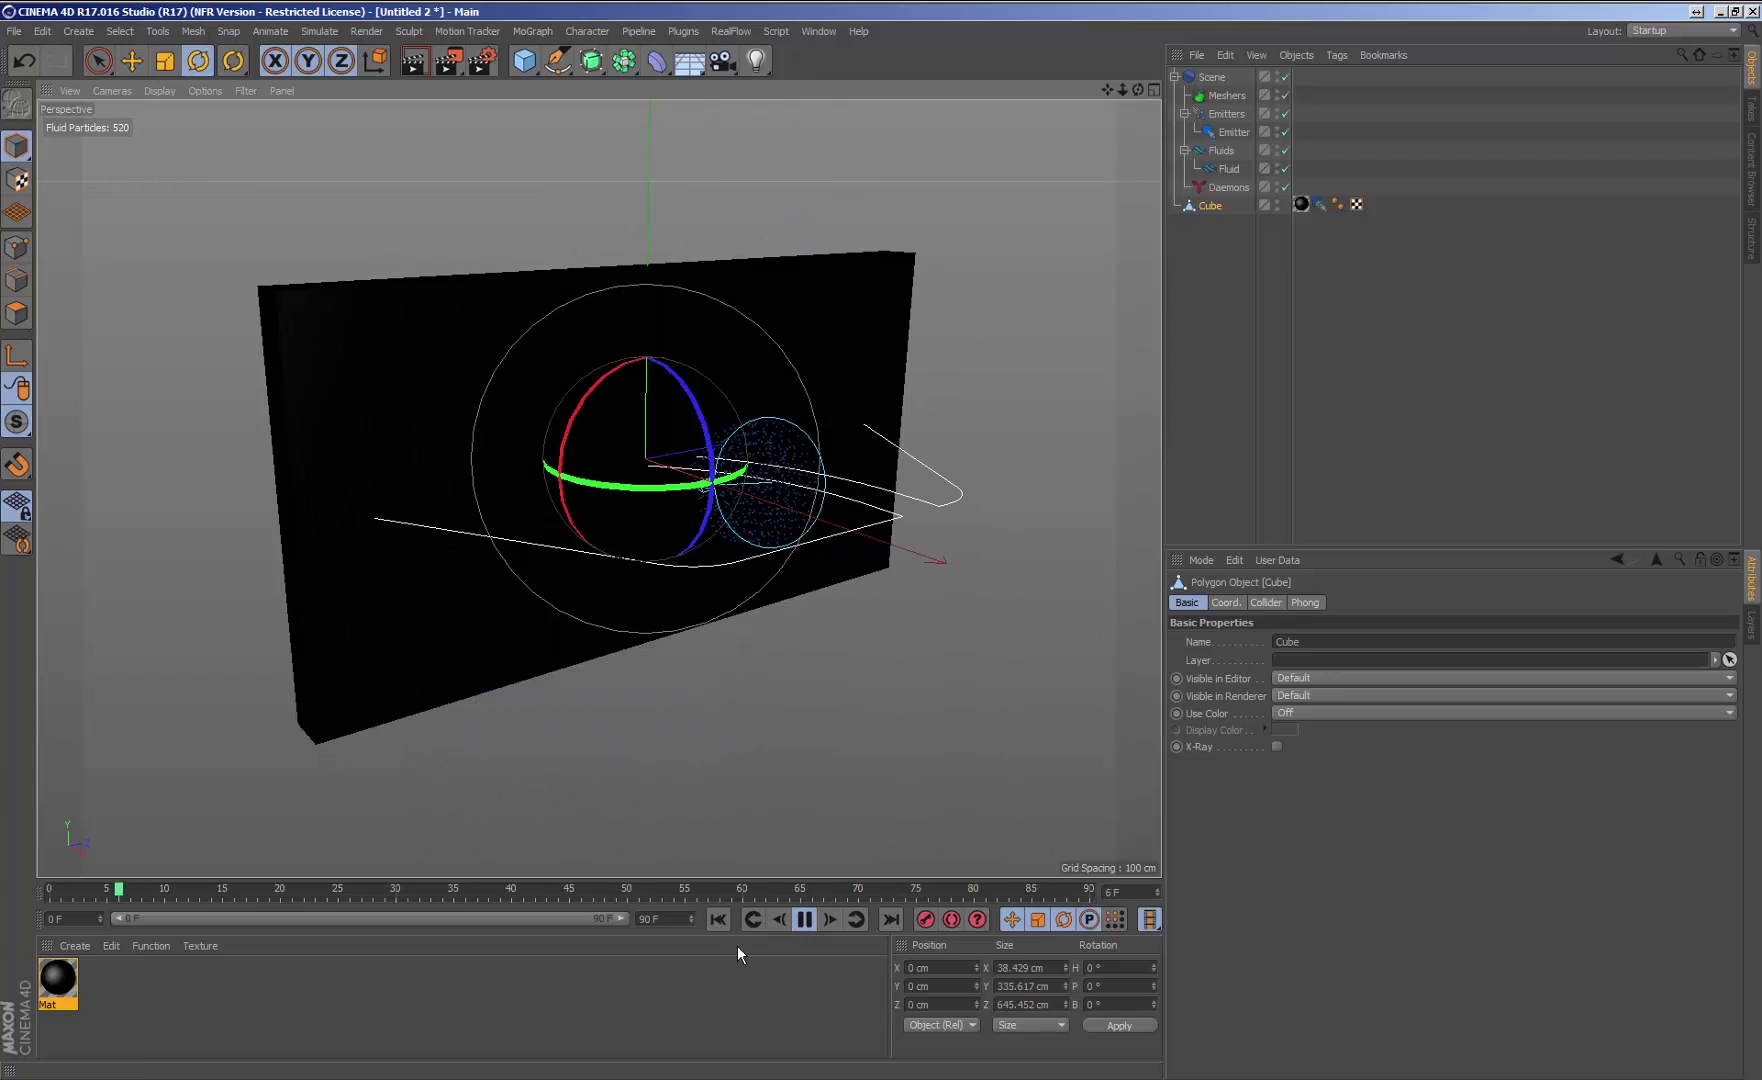
left_click(806, 919)
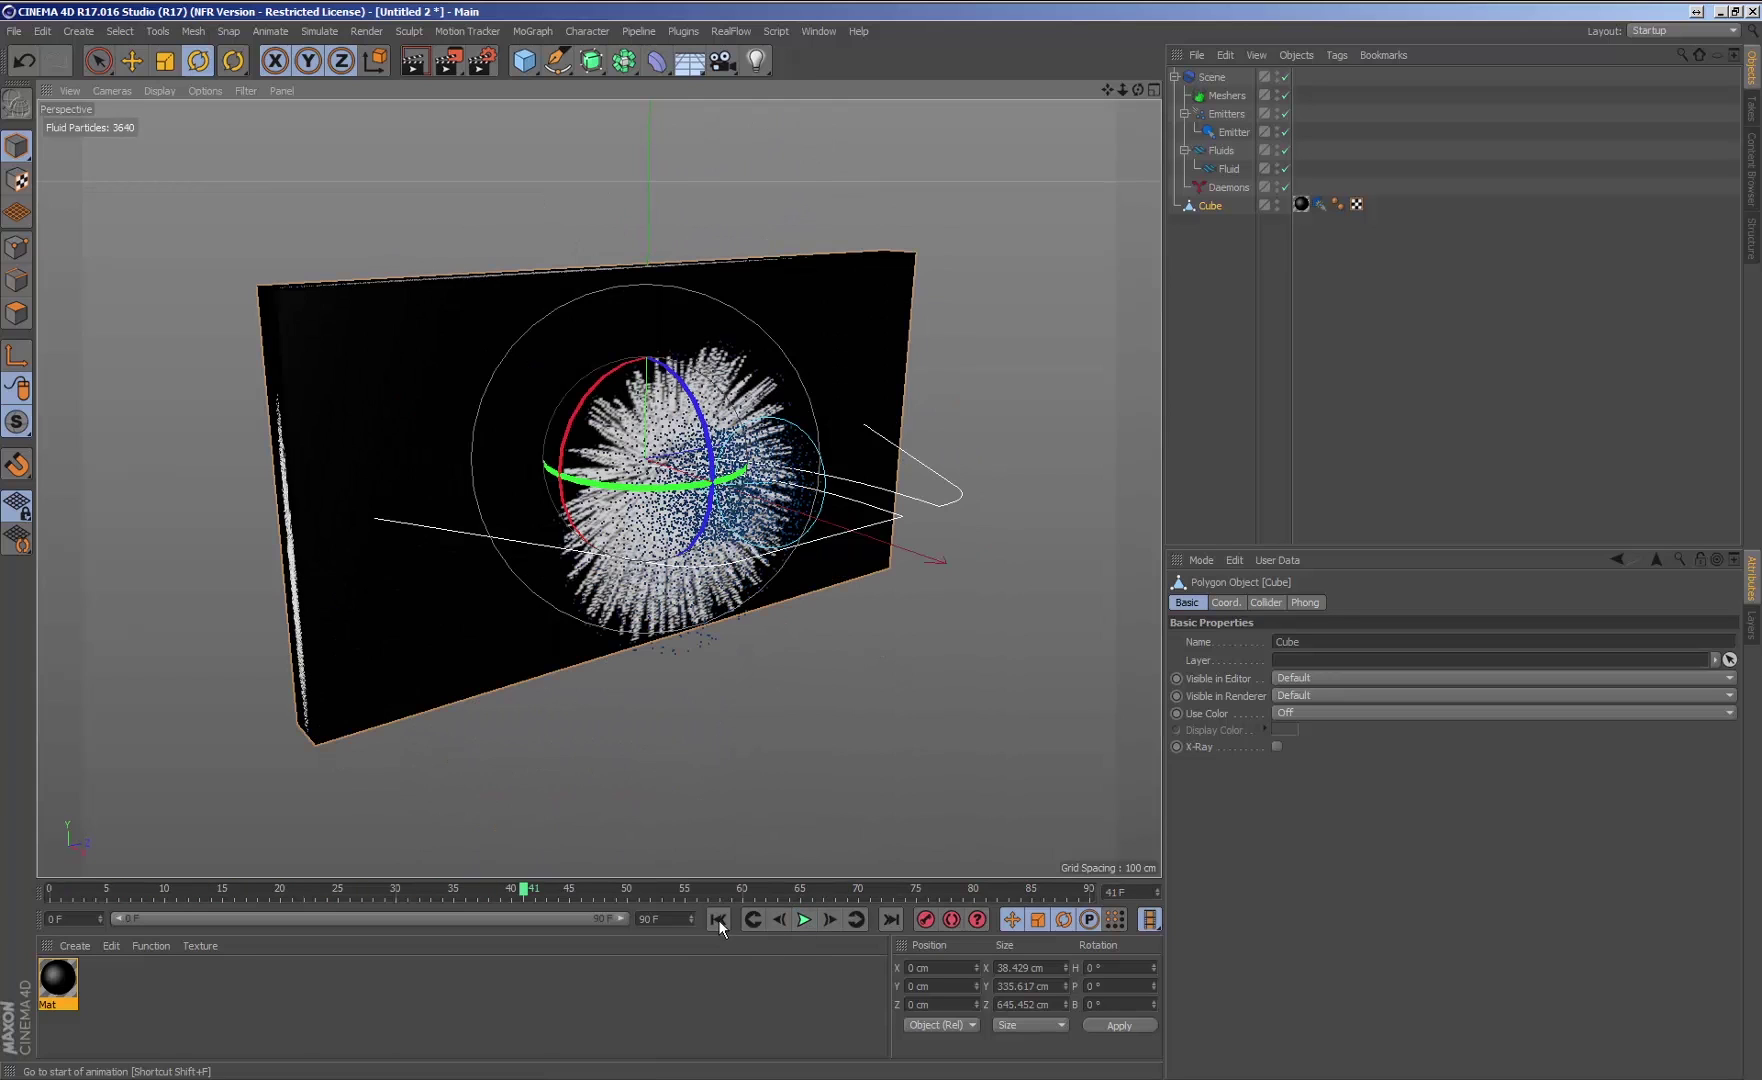
left_click(719, 920)
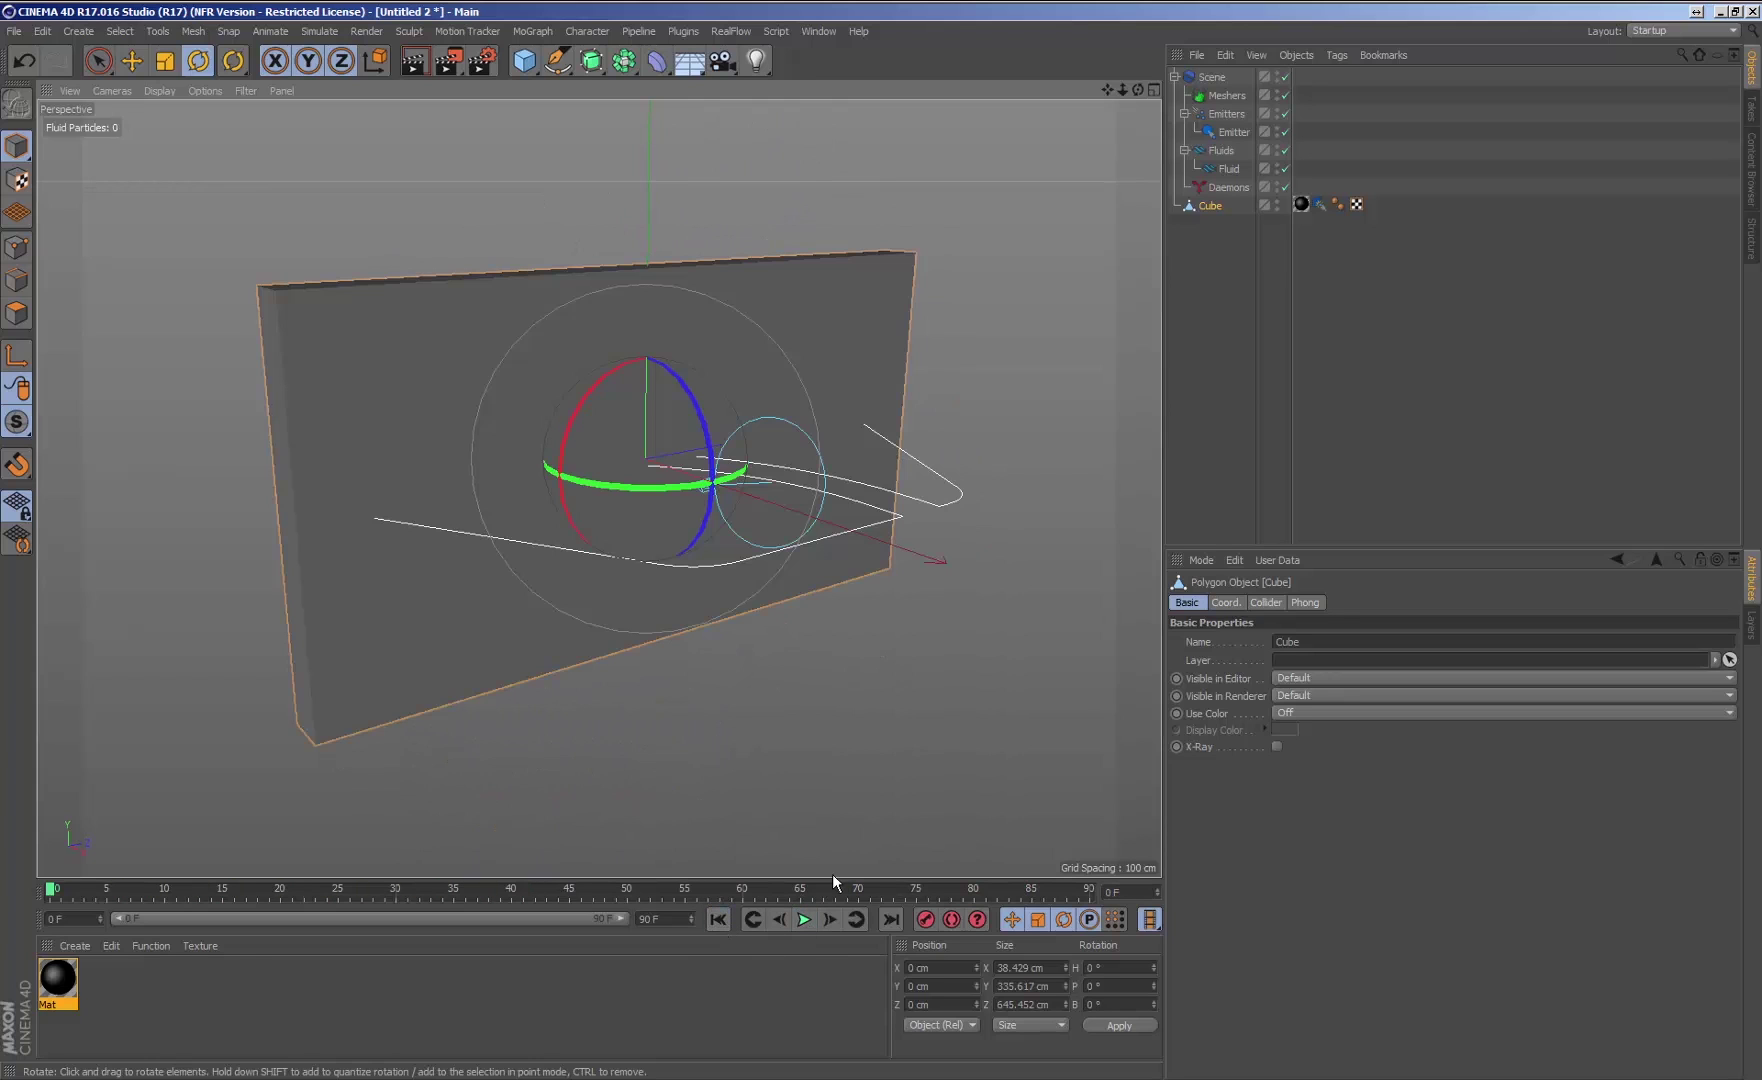
Step: Add a 100 cm radius sphere against the wall
left_click(524, 60)
left_click(852, 121)
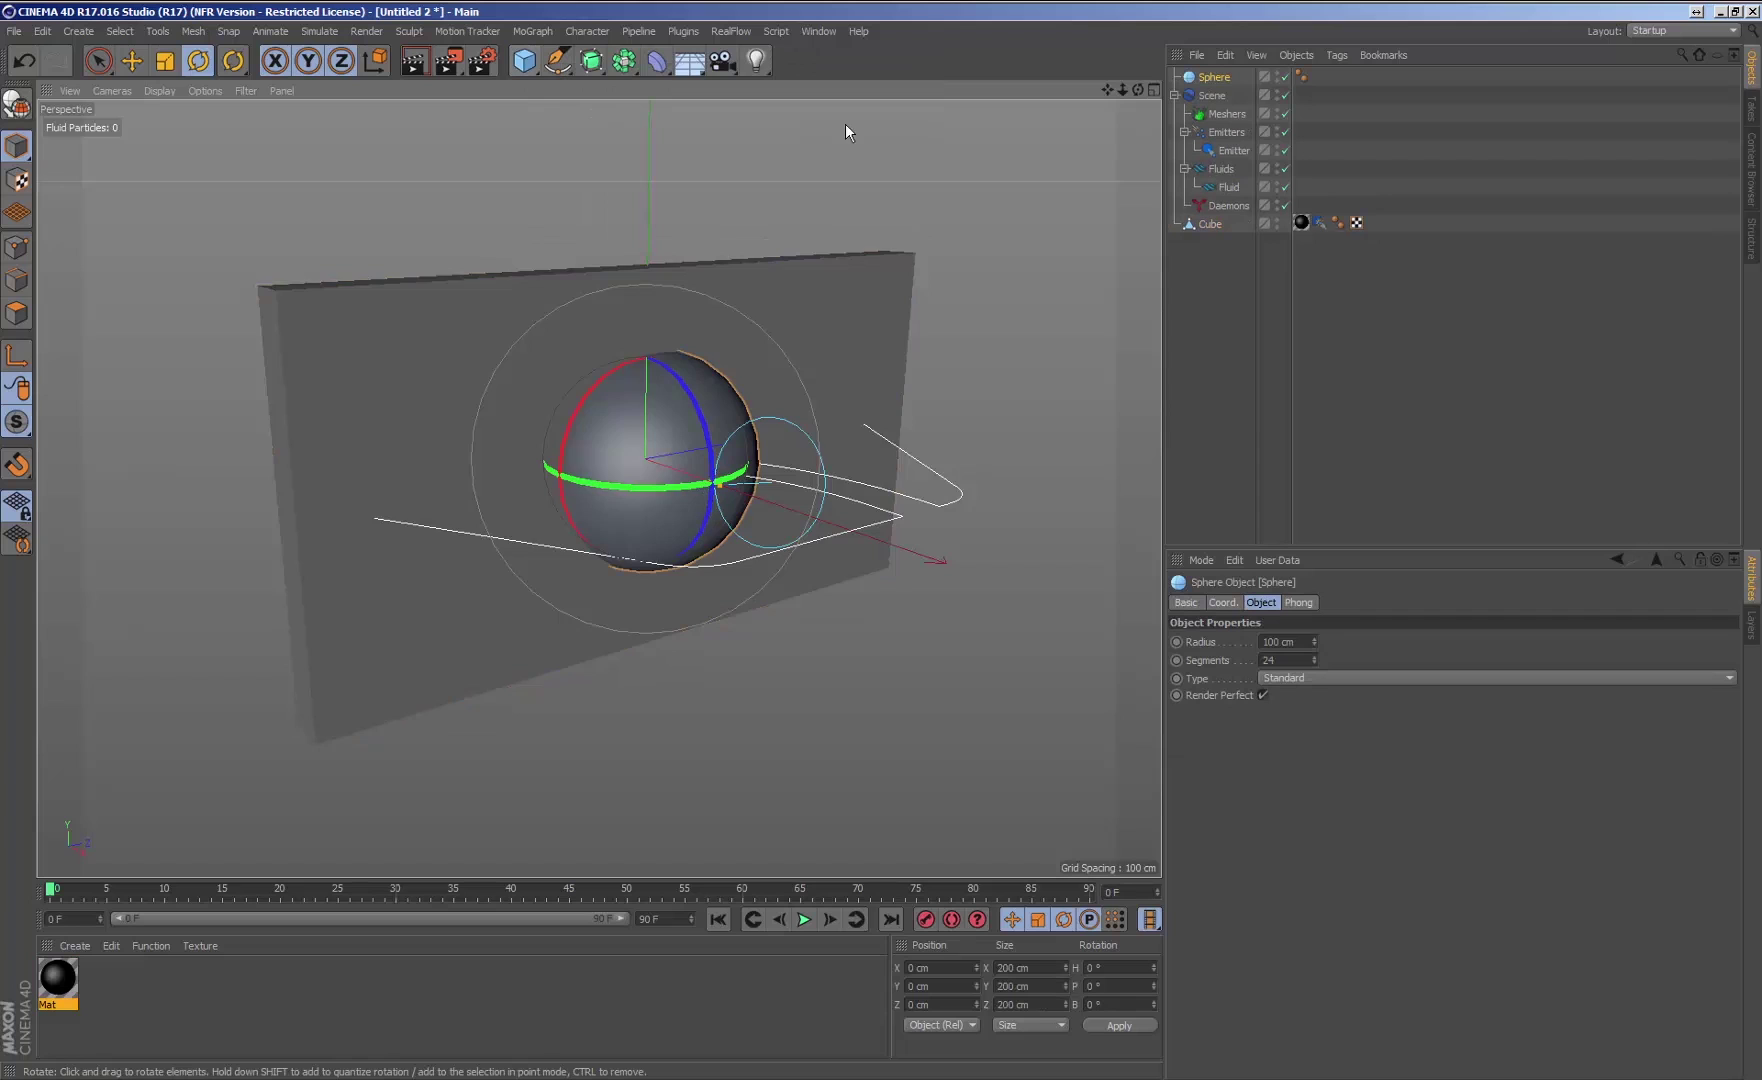
left_click_drag(621, 447, 771, 465, "alt")
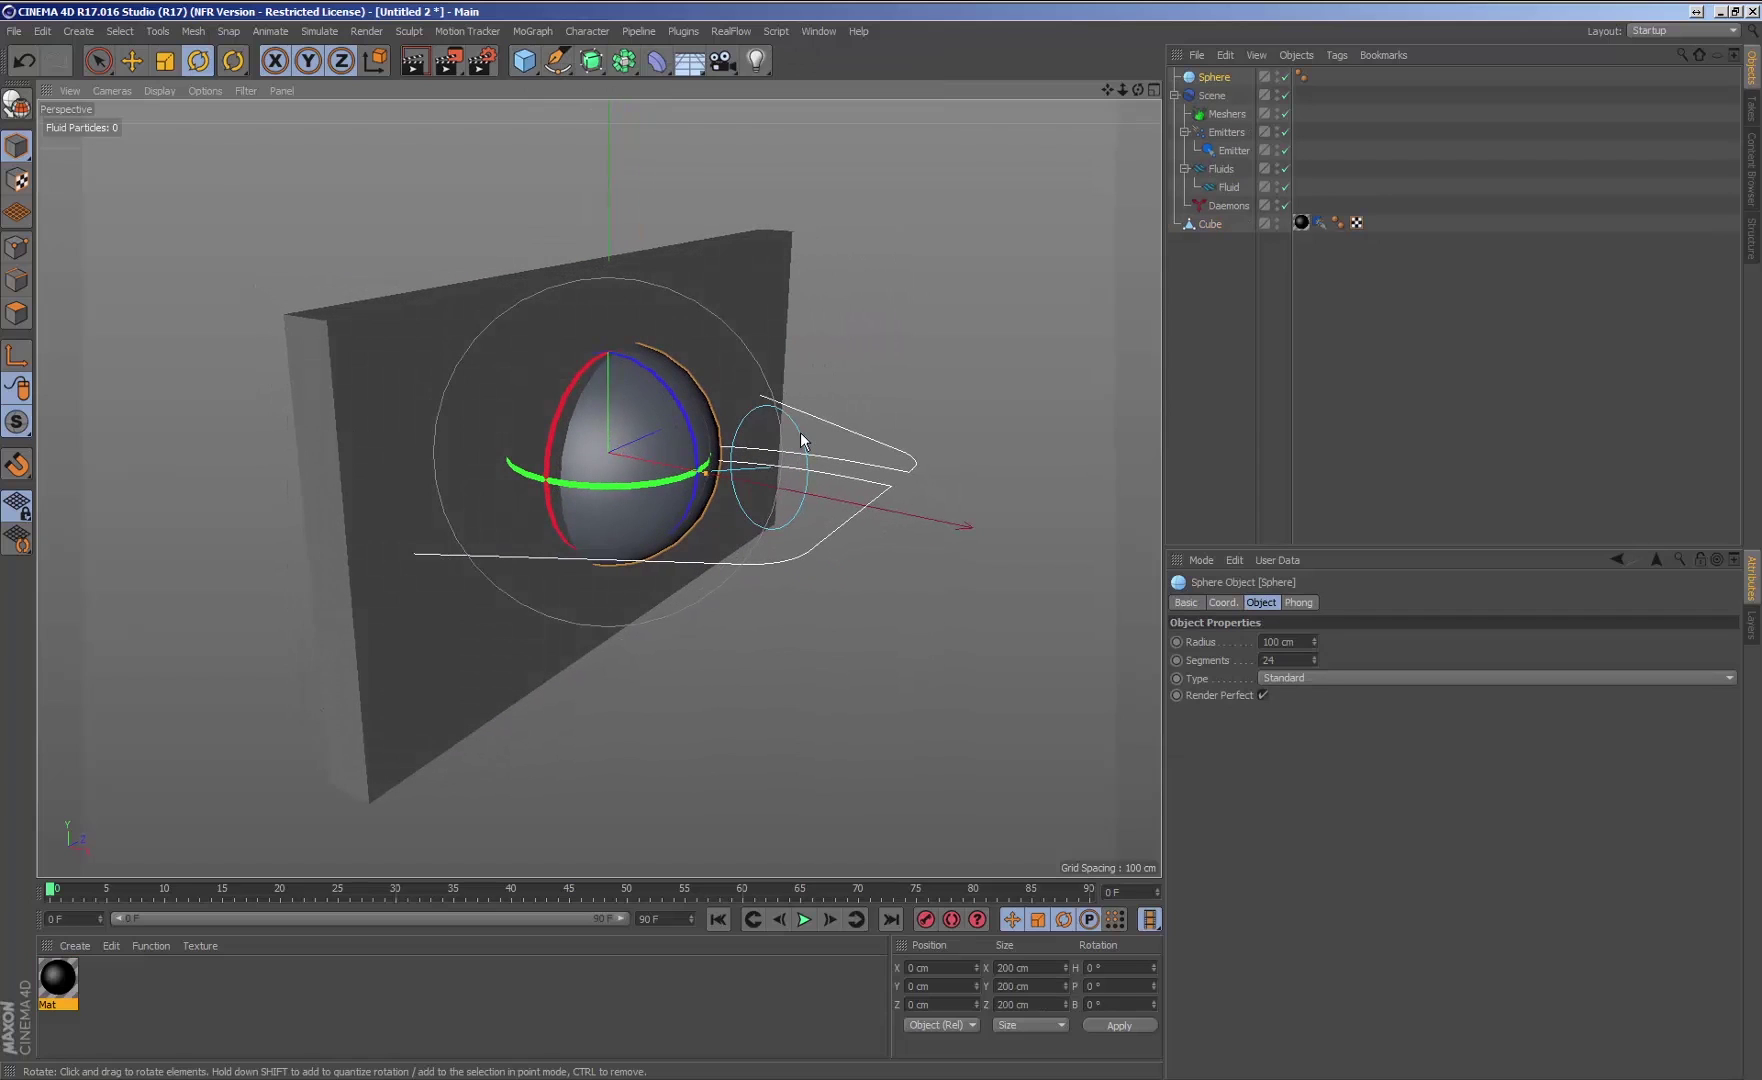
Step: Move the fluid emitter outward along X and up along Y in world coordinates
left_click(802, 440)
key("e")
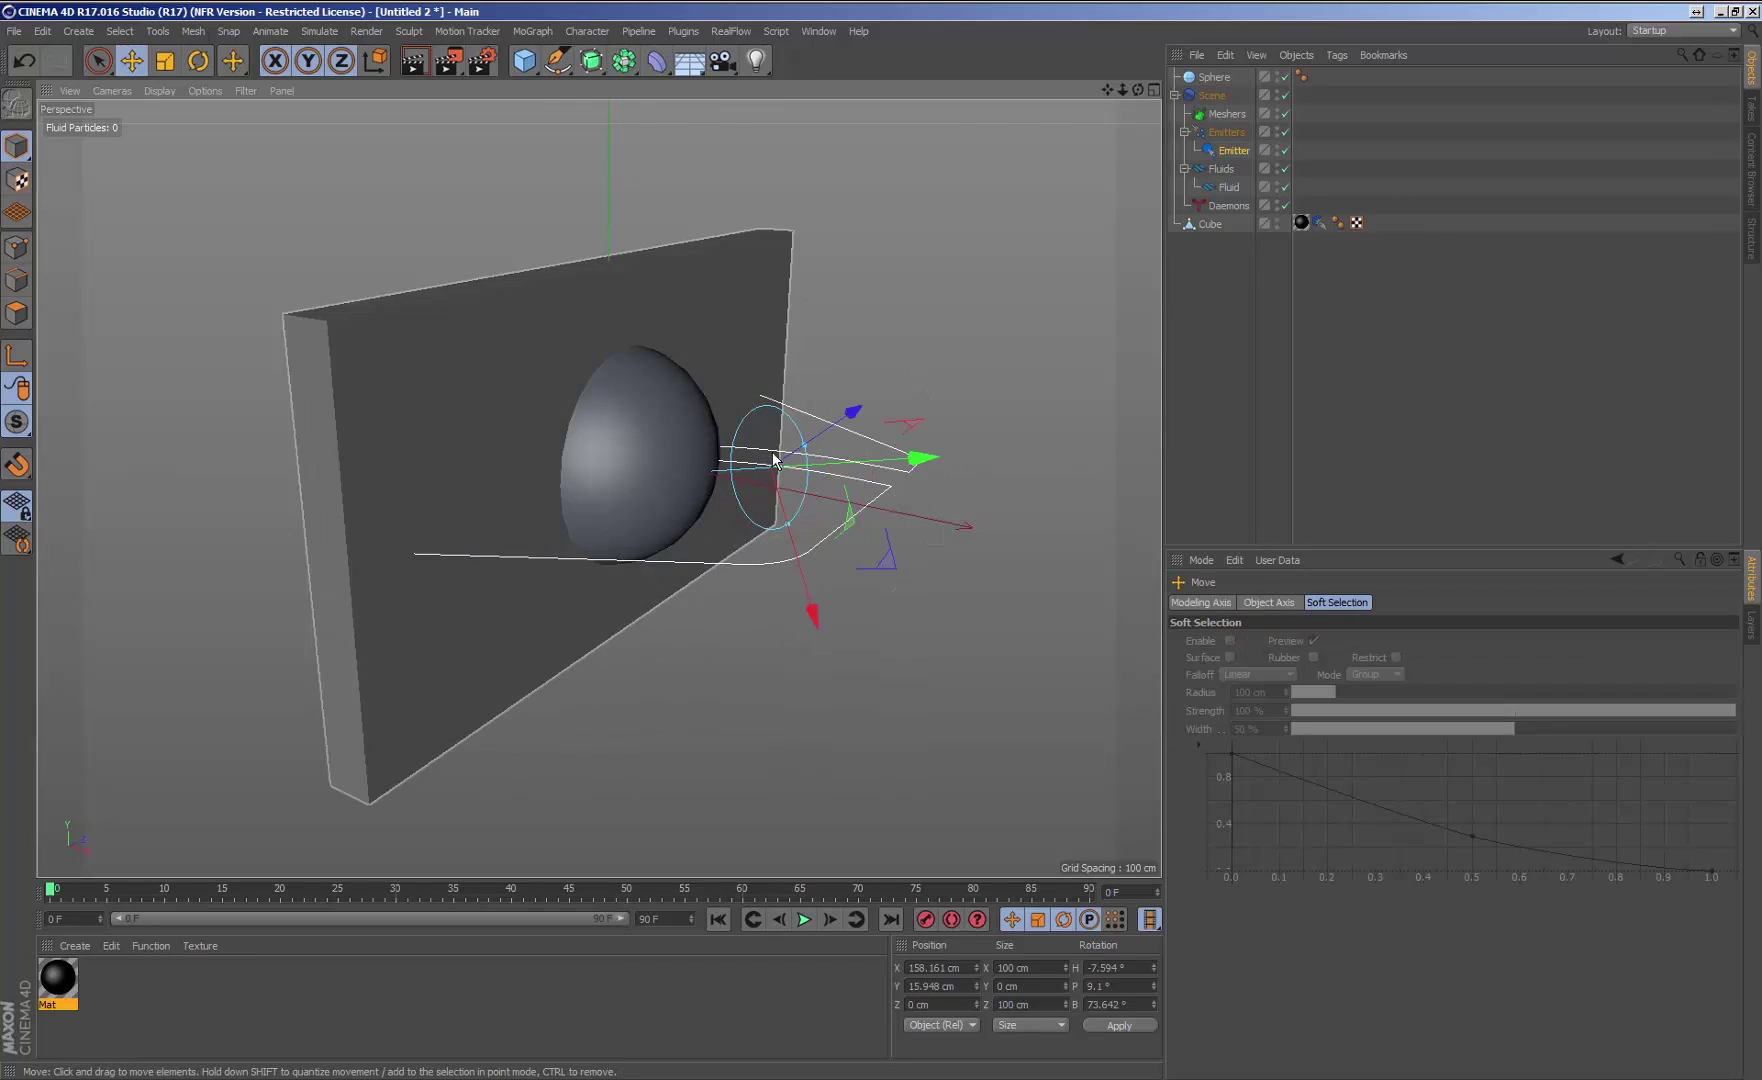
key("w")
left_click_drag(932, 499, 1026, 518)
left_click_drag(866, 336, 722, 466)
Step: Create material Mat.1 and load the RealFlow WetMap Shader as its colour texture
left_click(92, 1004)
left_click(74, 945)
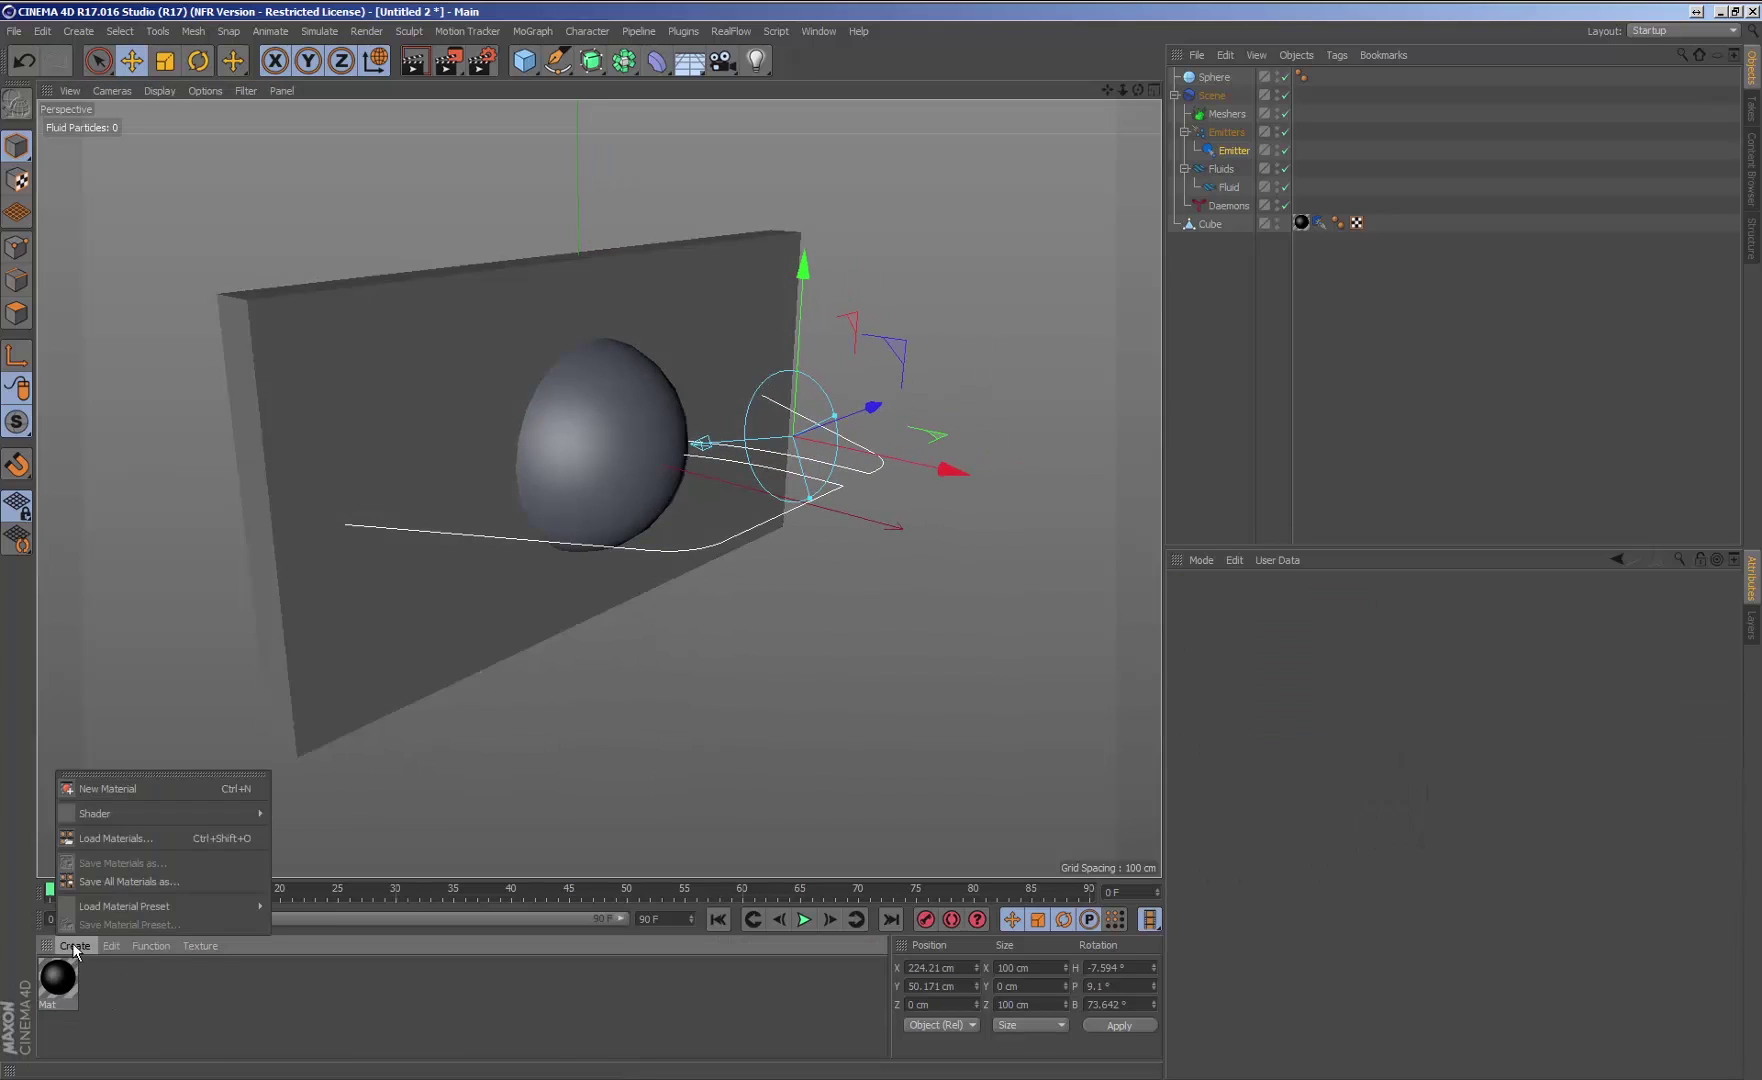
left_click(113, 787)
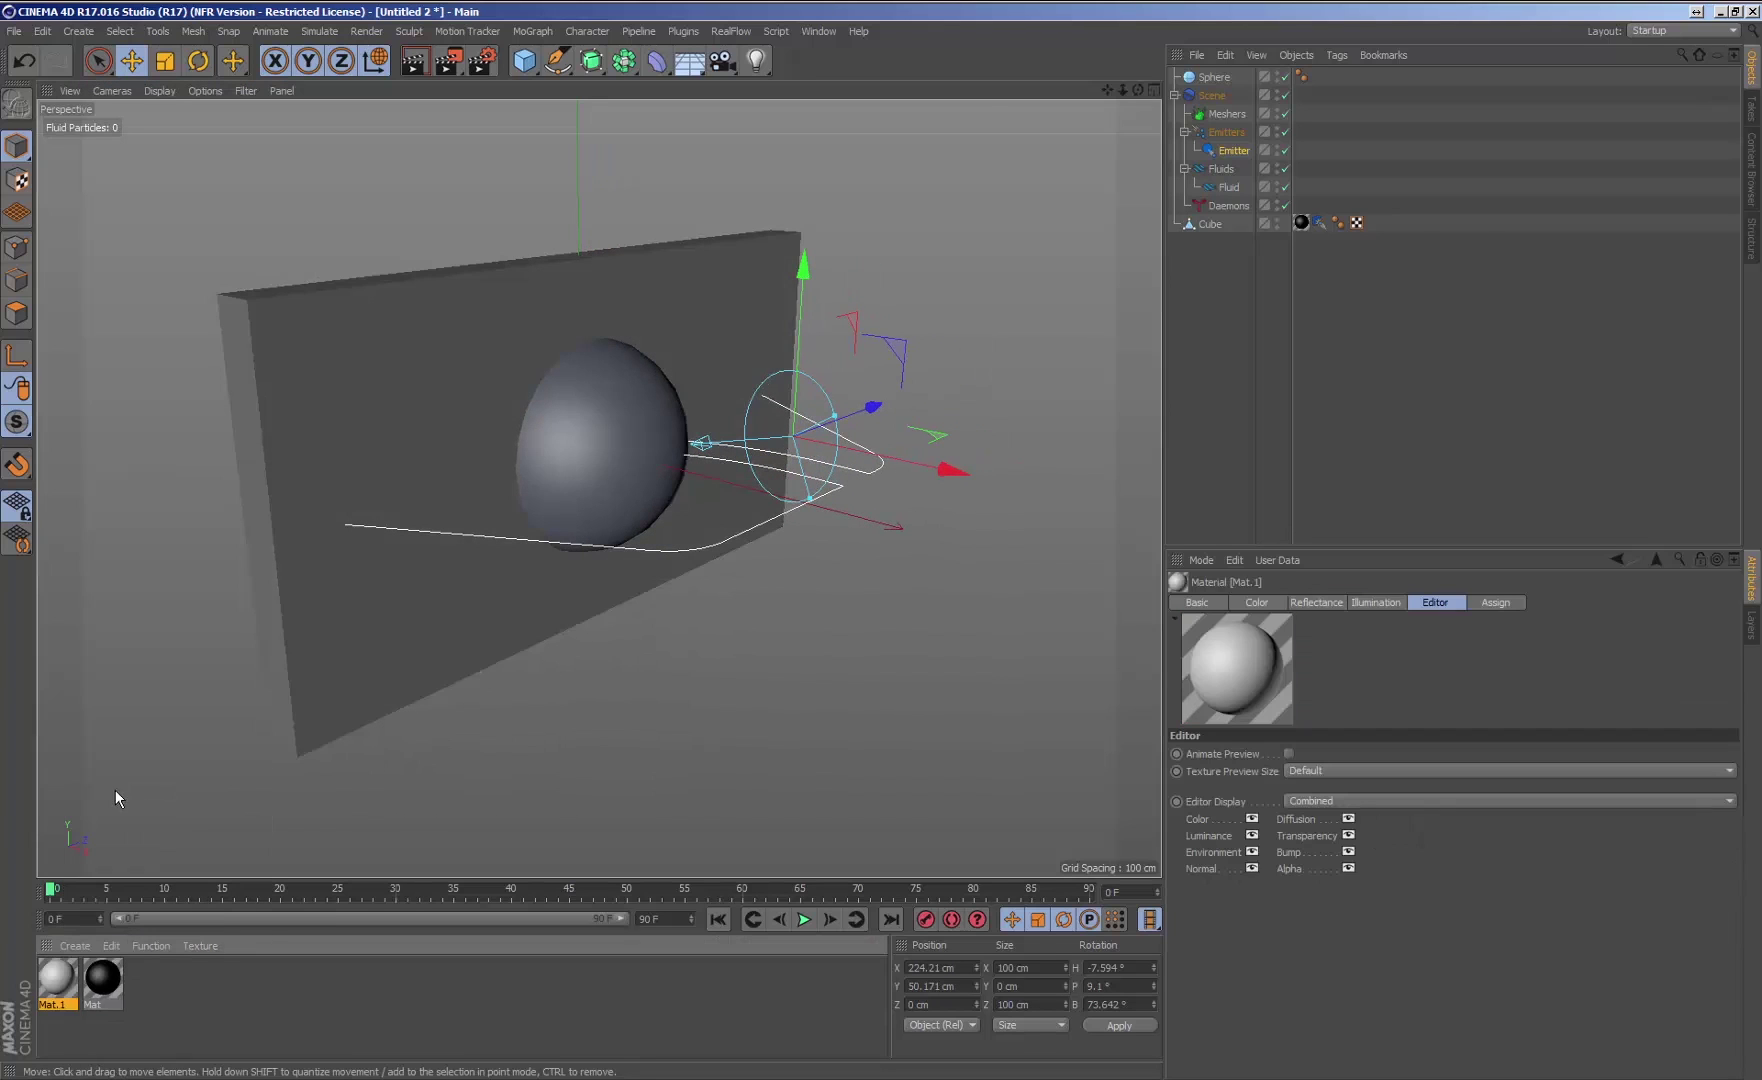
double_click(43, 986)
left_click(489, 295)
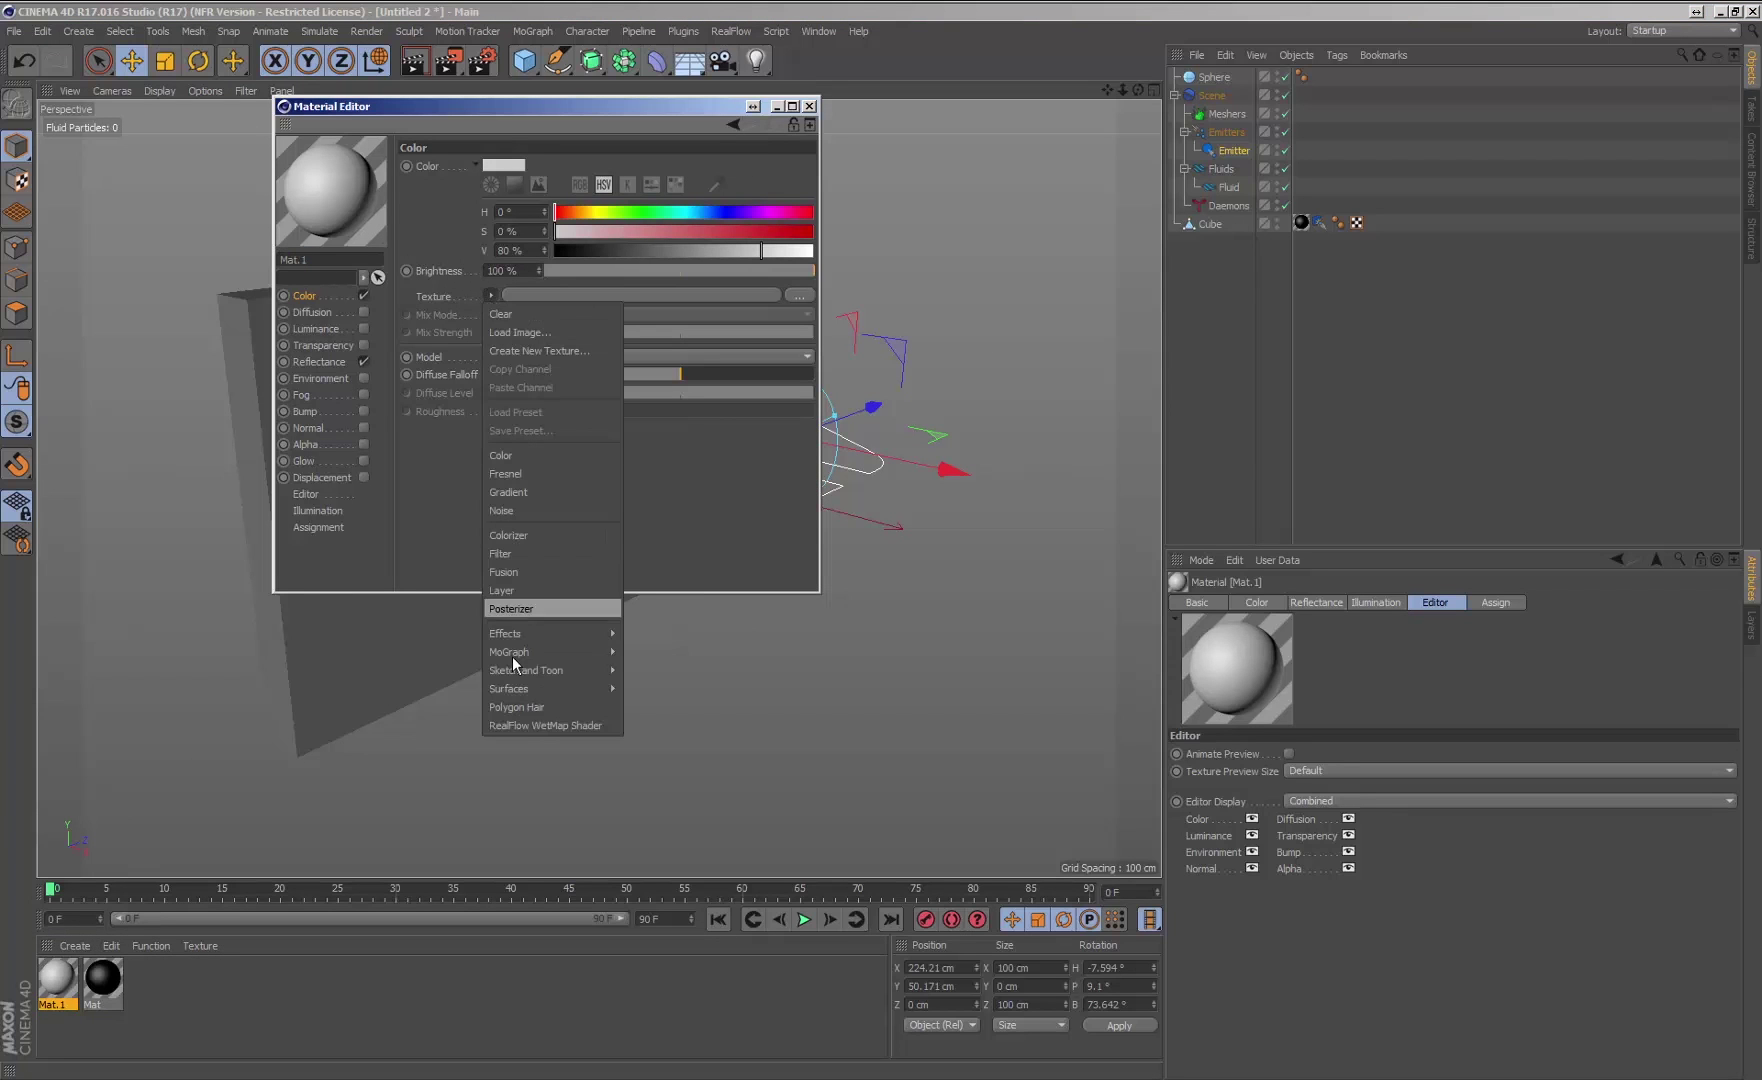
left_click(522, 723)
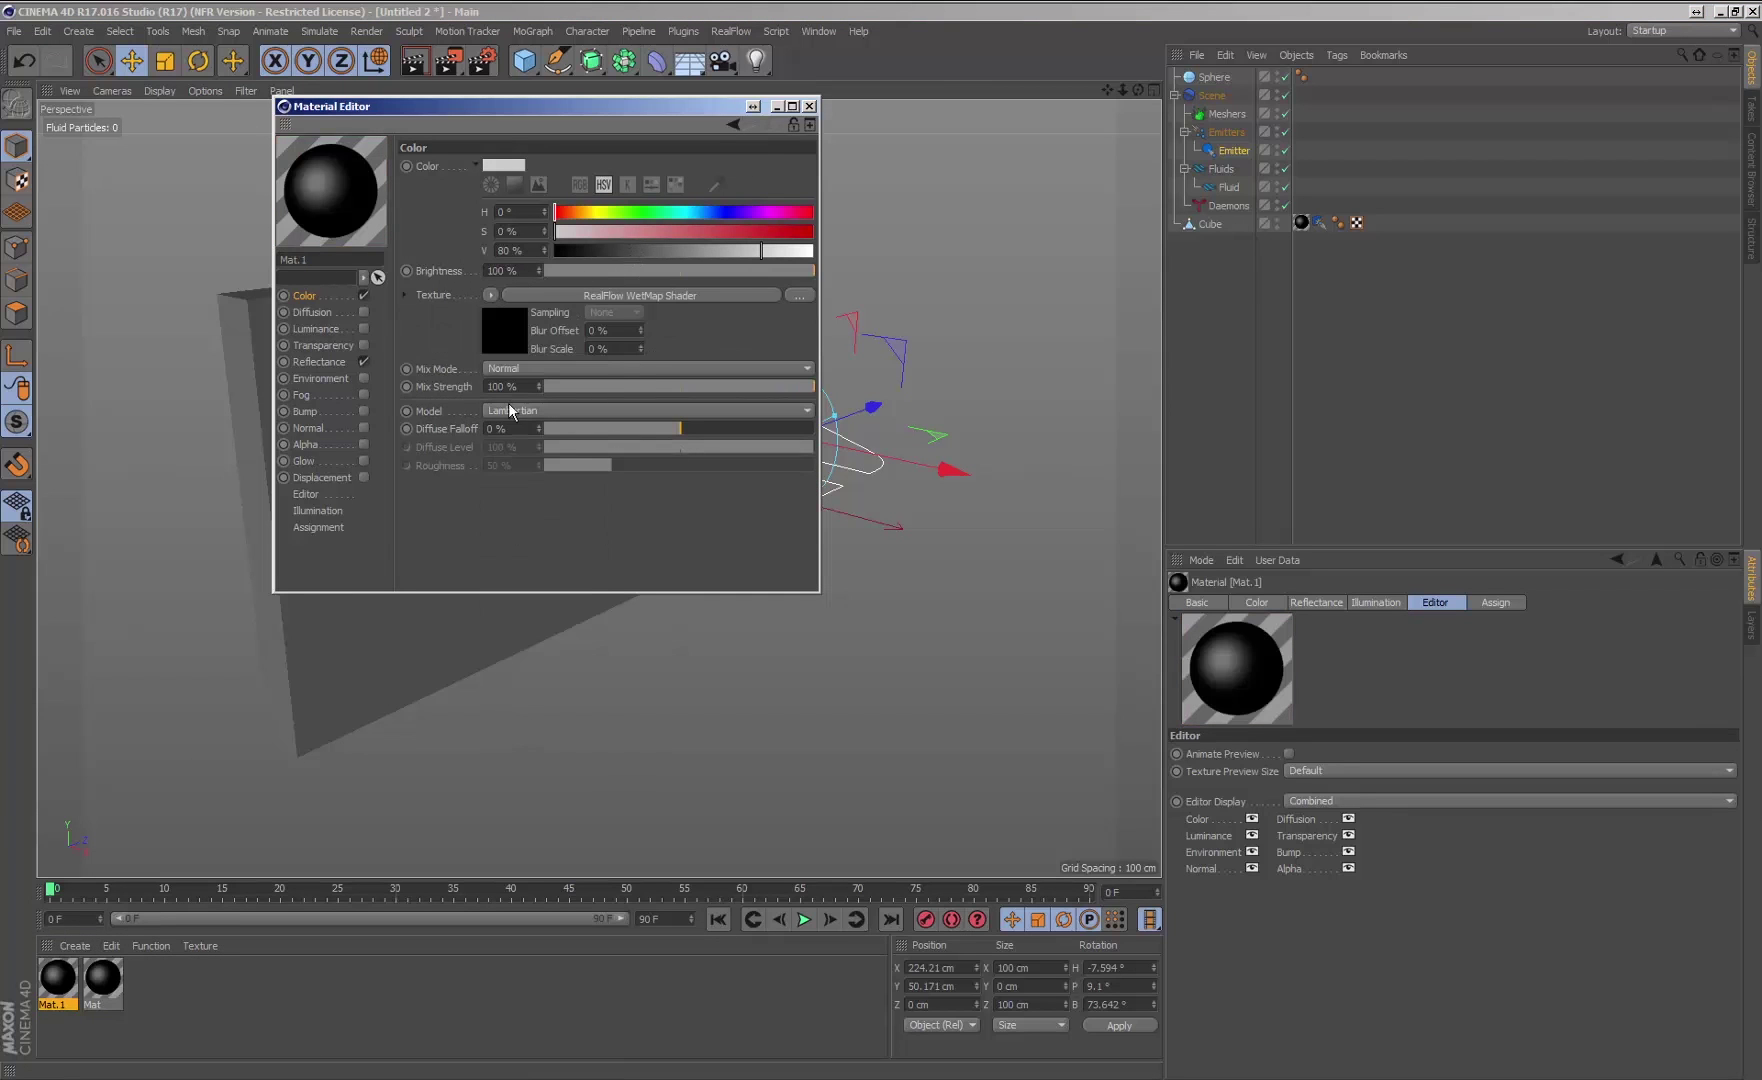
left_click(809, 106)
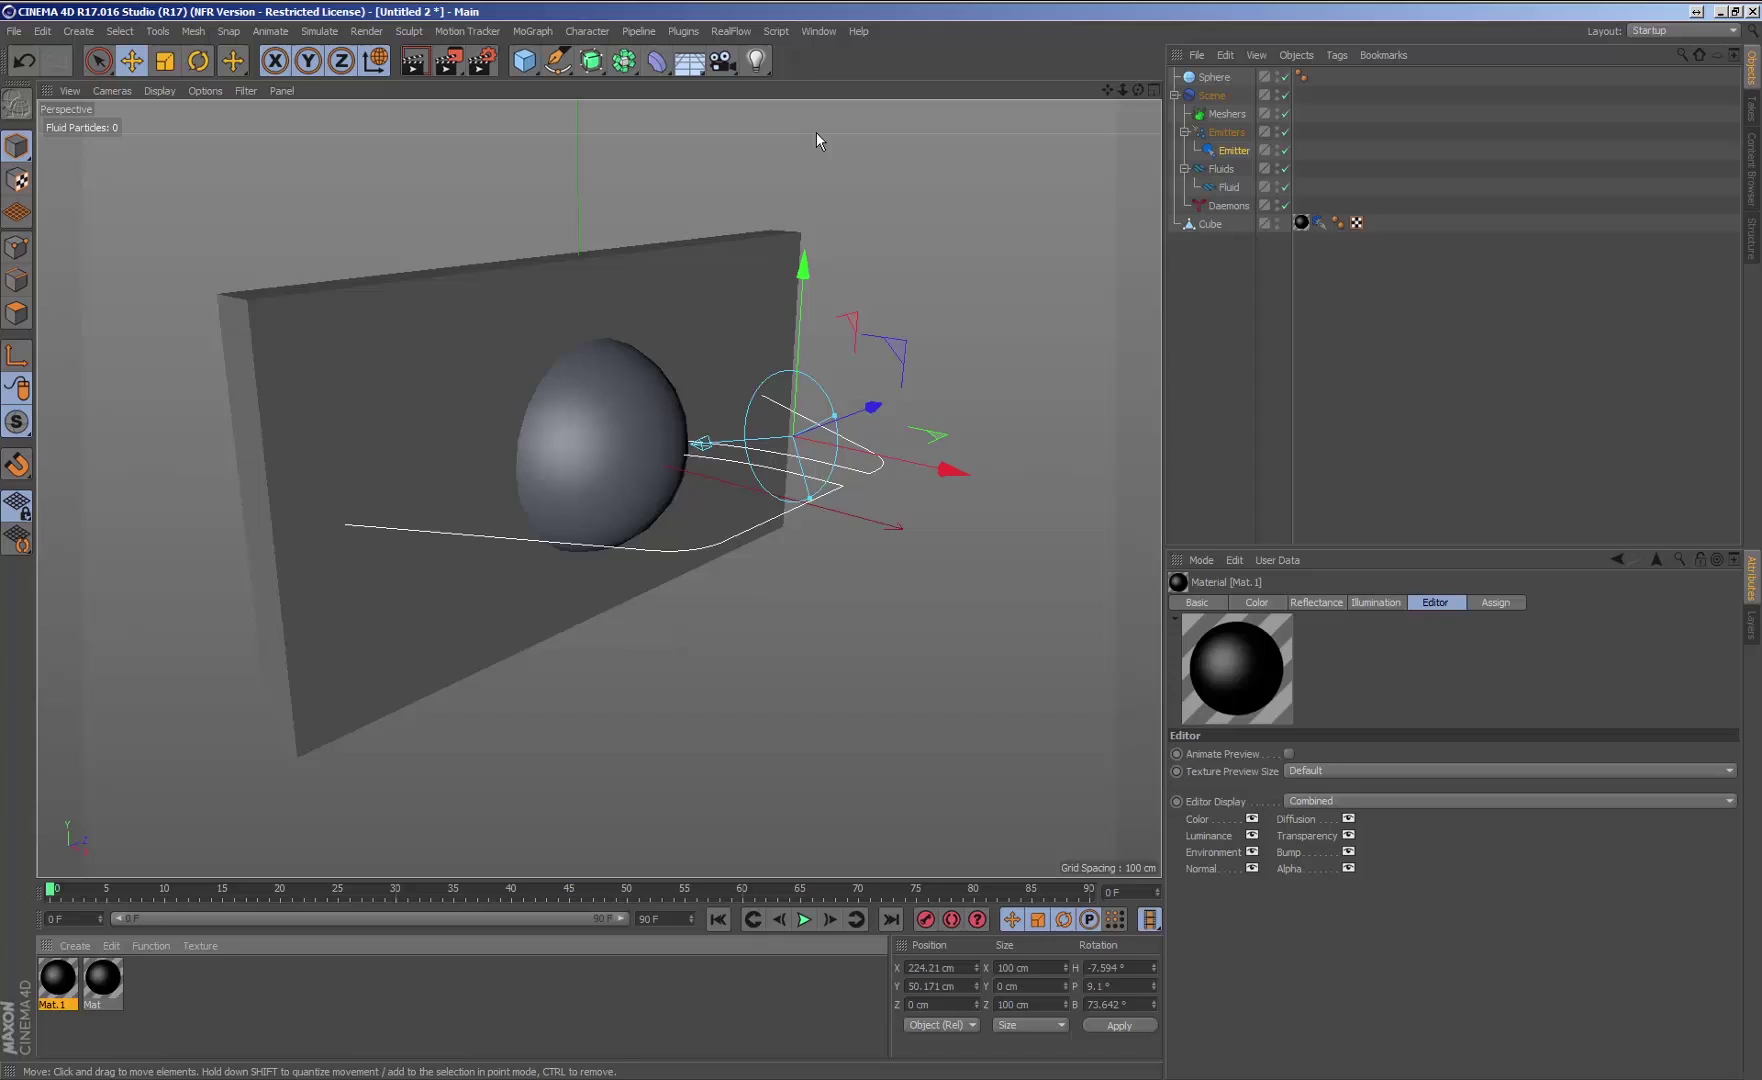
Step: Convert the Sphere into an editable polygon object
left_click(1214, 79)
right_click(1216, 80)
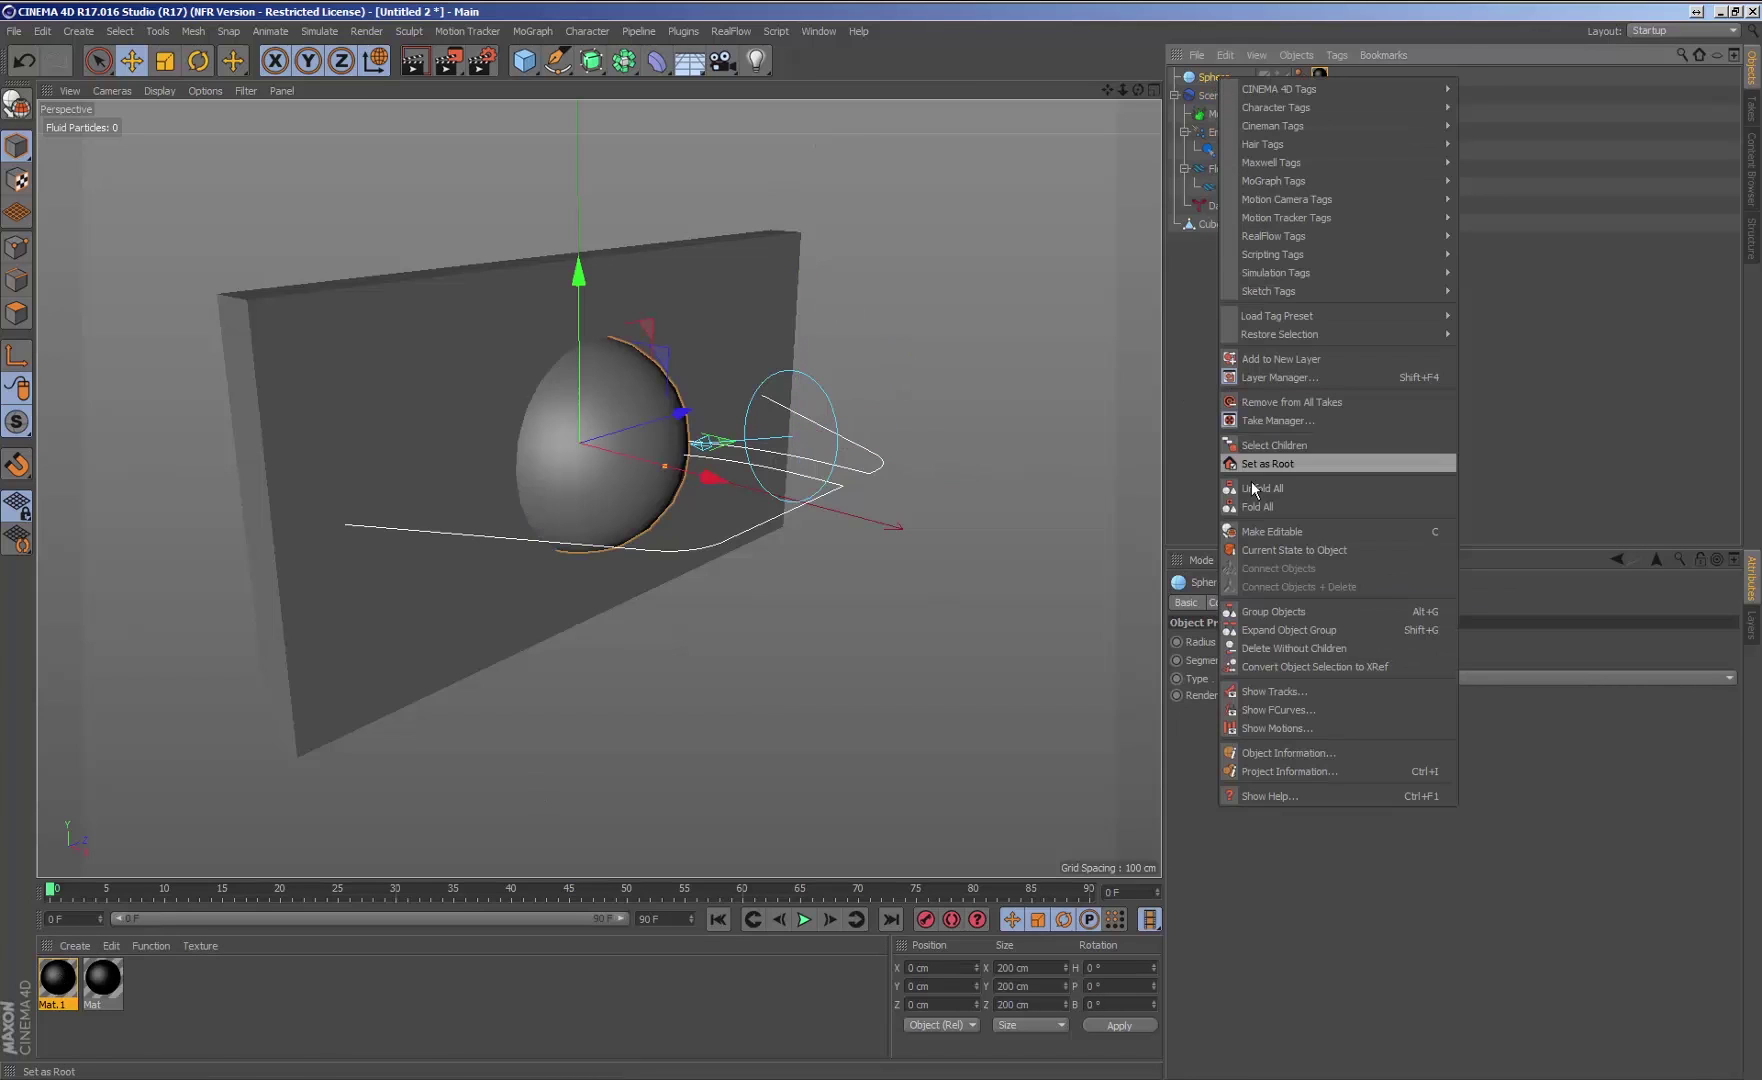
left_click(1262, 532)
Step: Add a RealFlow Collider tag to the sphere, stop playback and return to the start
left_click(1337, 55)
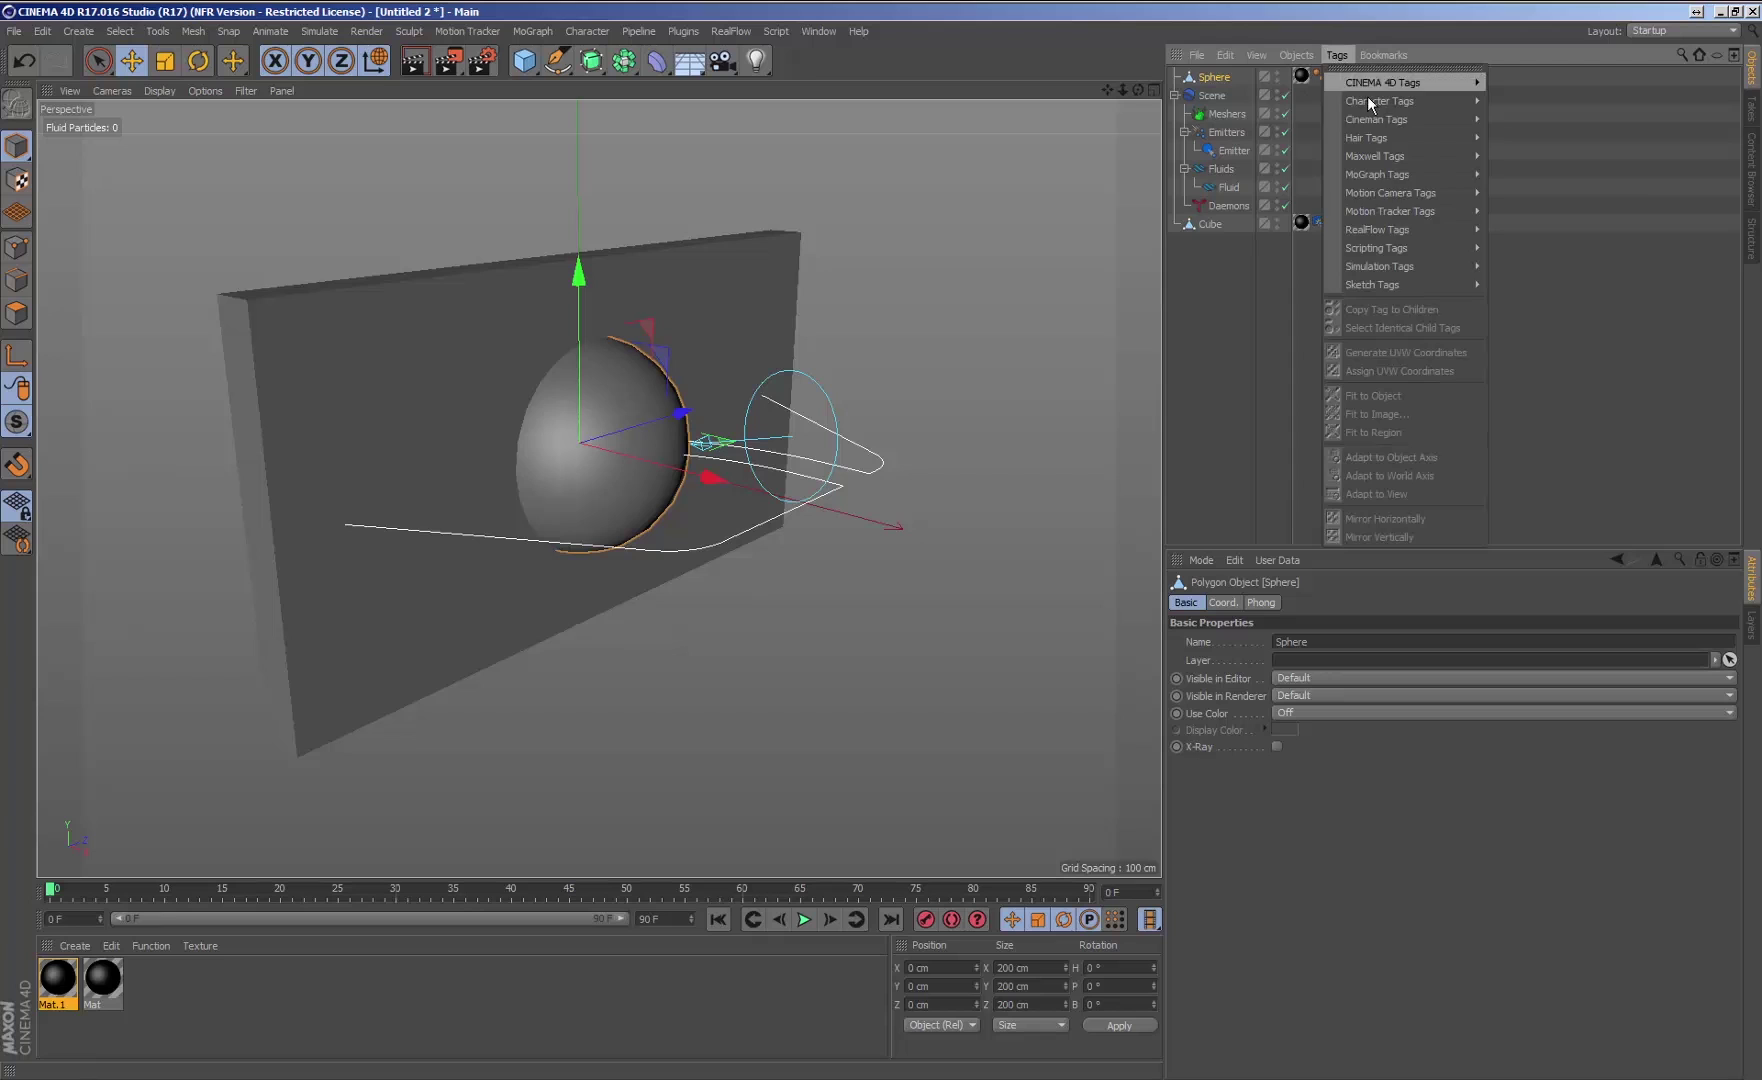
mouse_move(1434, 228)
left_click(1517, 230)
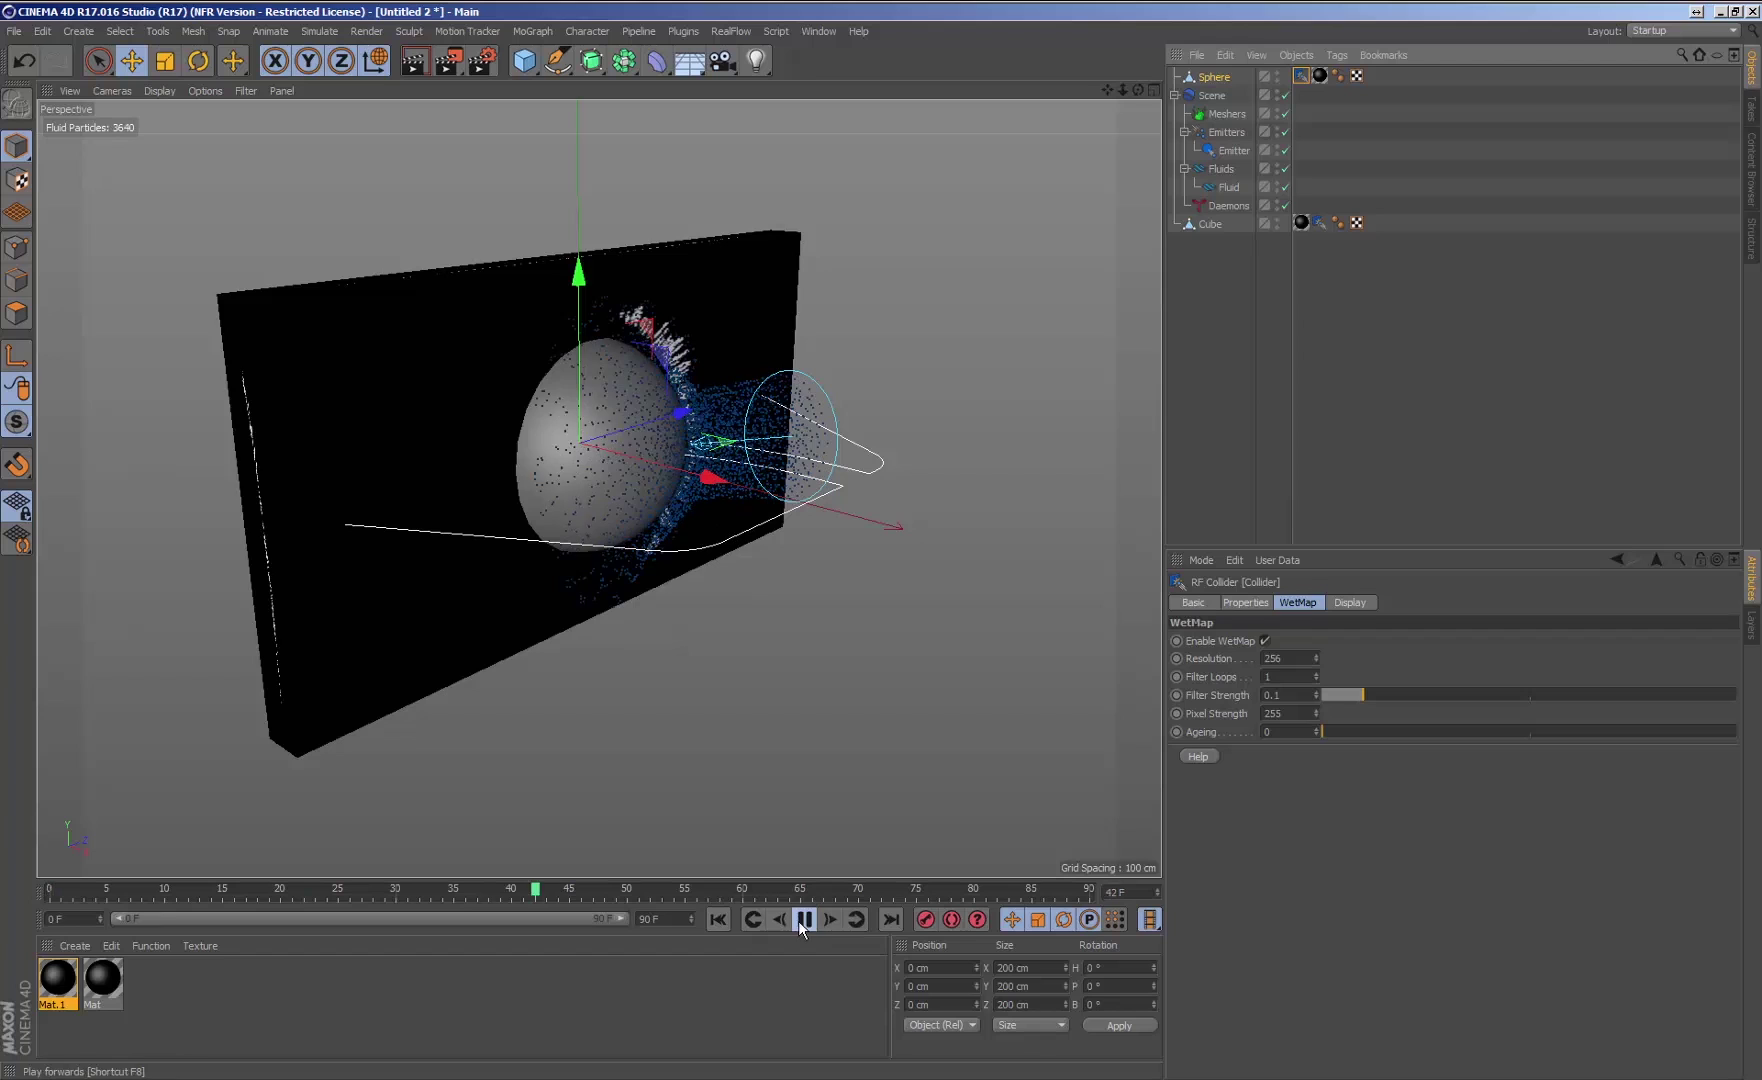
left_click(801, 919)
left_click(723, 918)
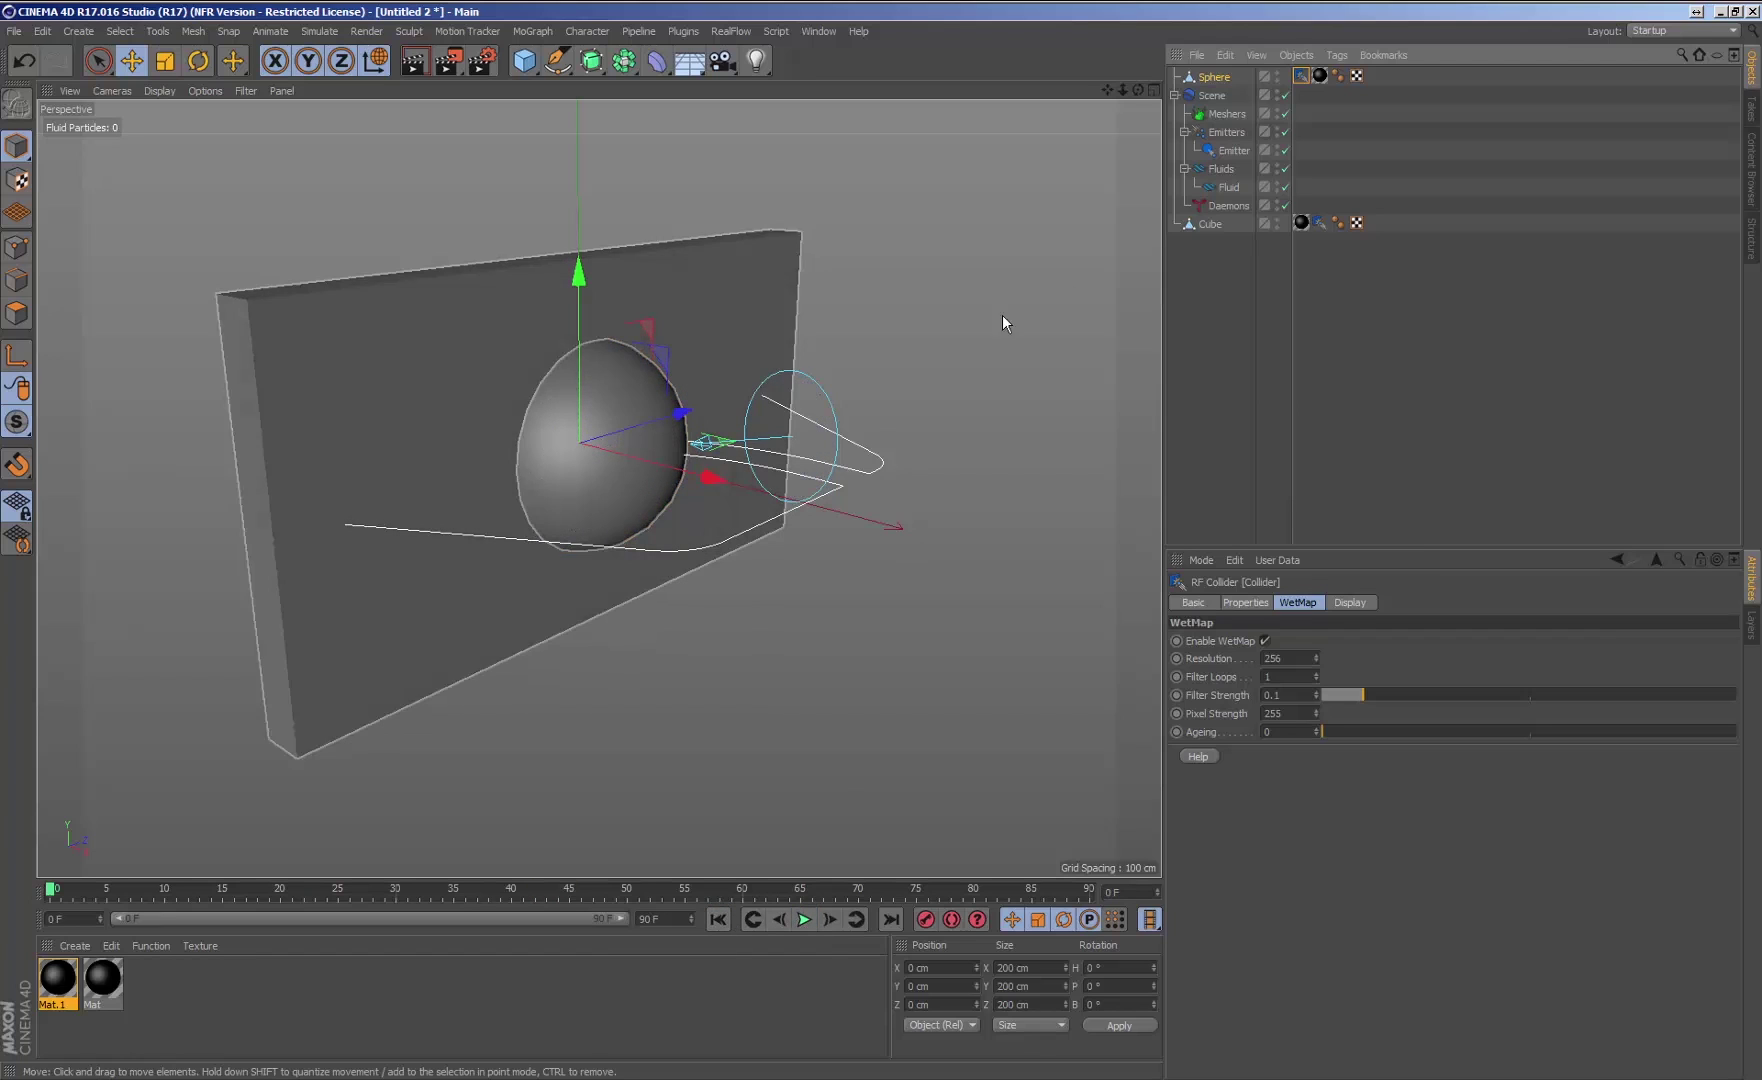
left_click(1321, 76)
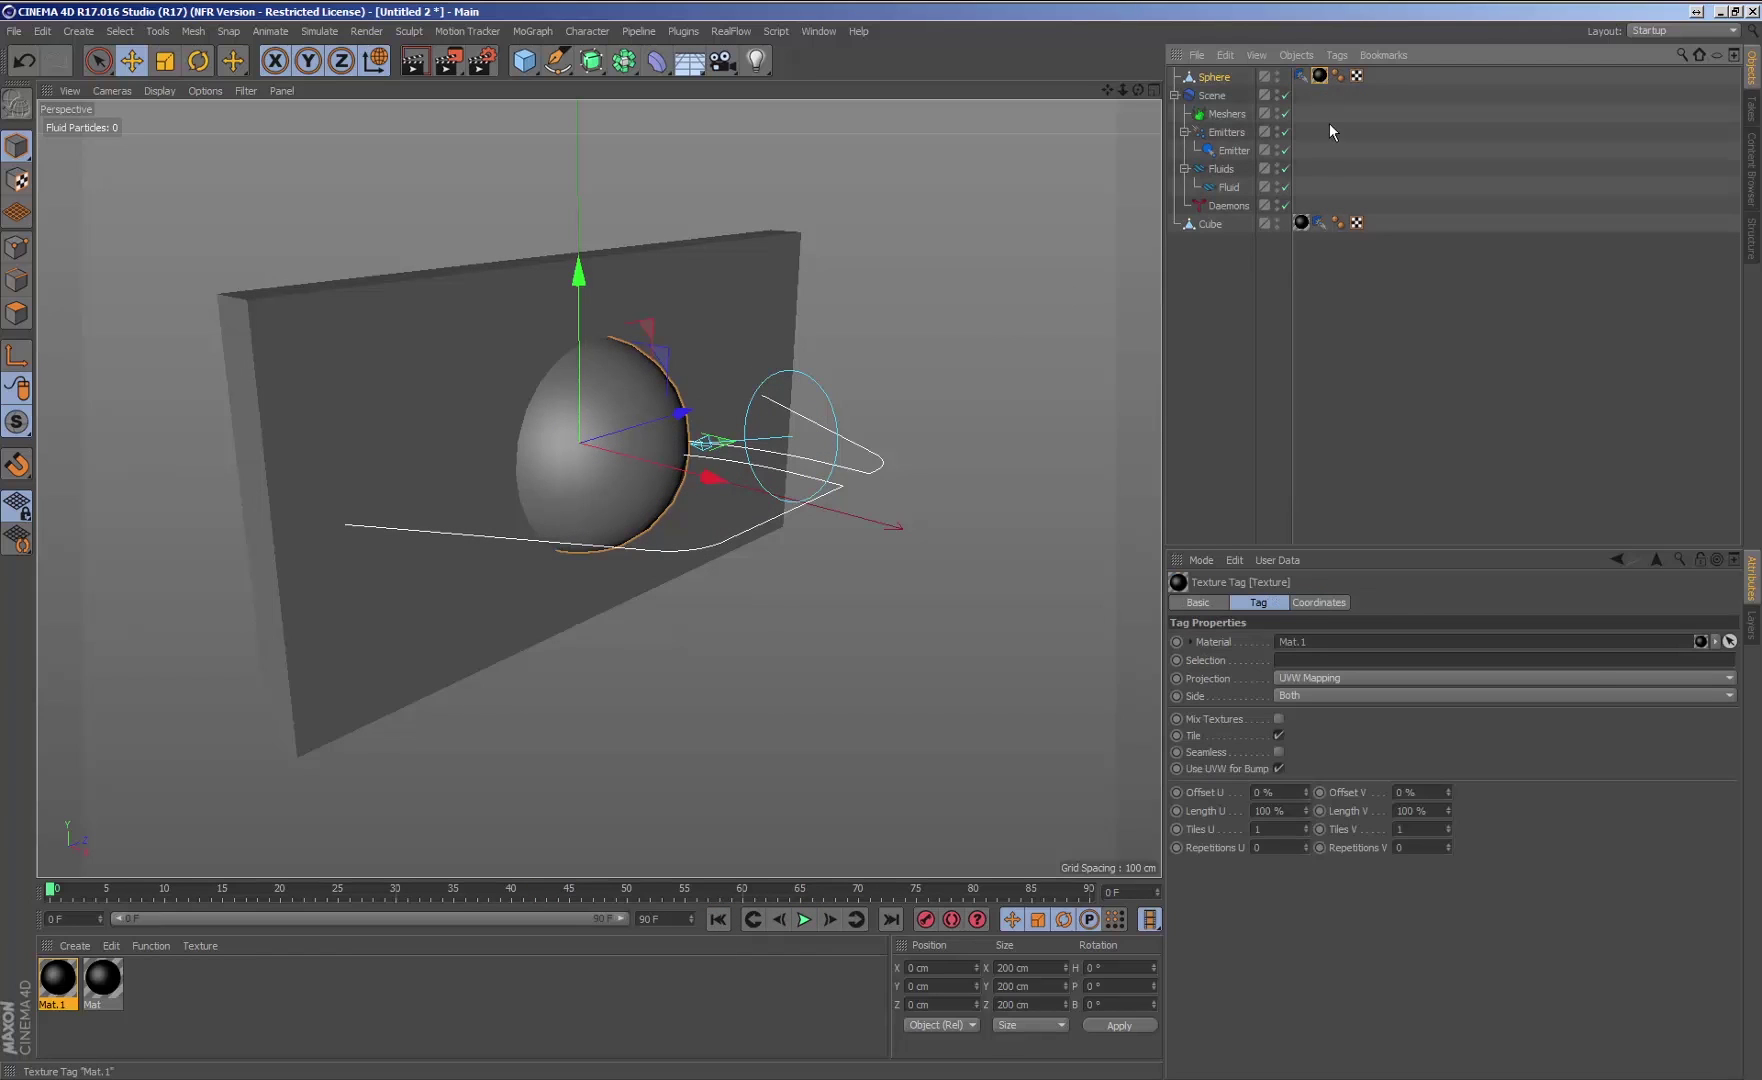
Step: Turn on Animate Preview for Mat.1 and play the spray to watch the sphere get wet
double_click(1320, 76)
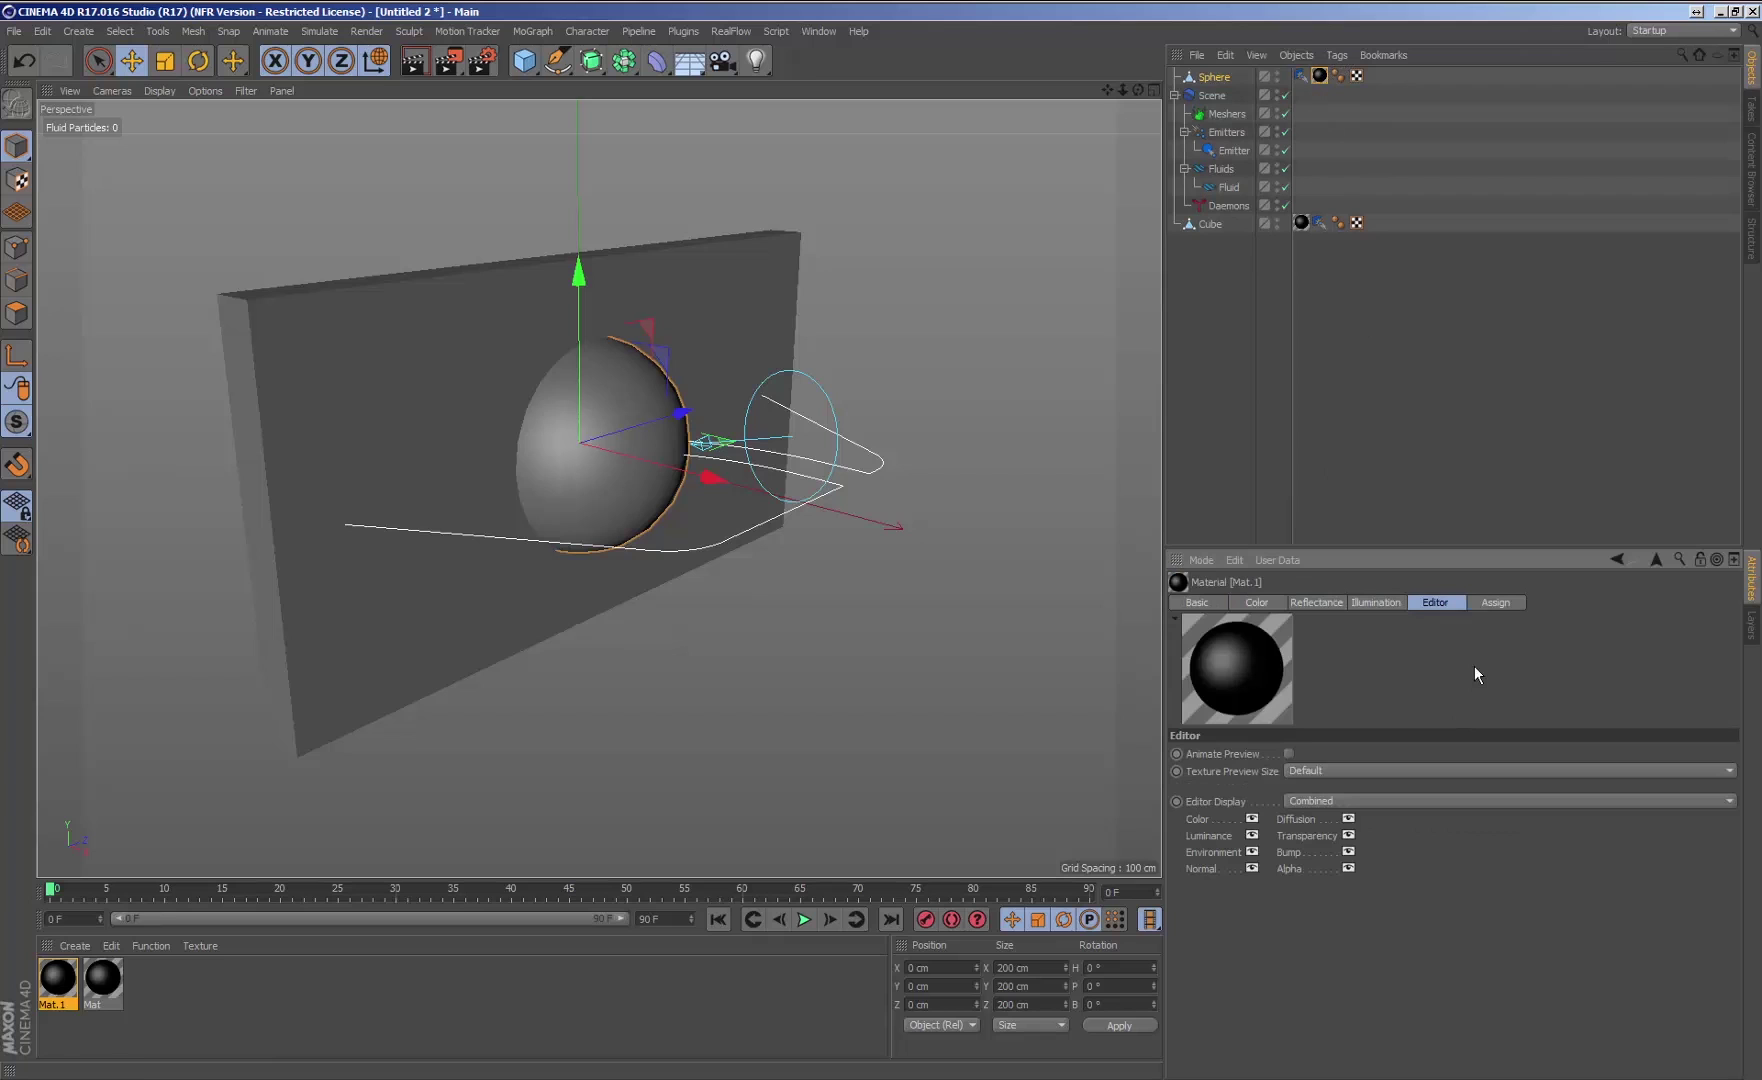
left_click(804, 920)
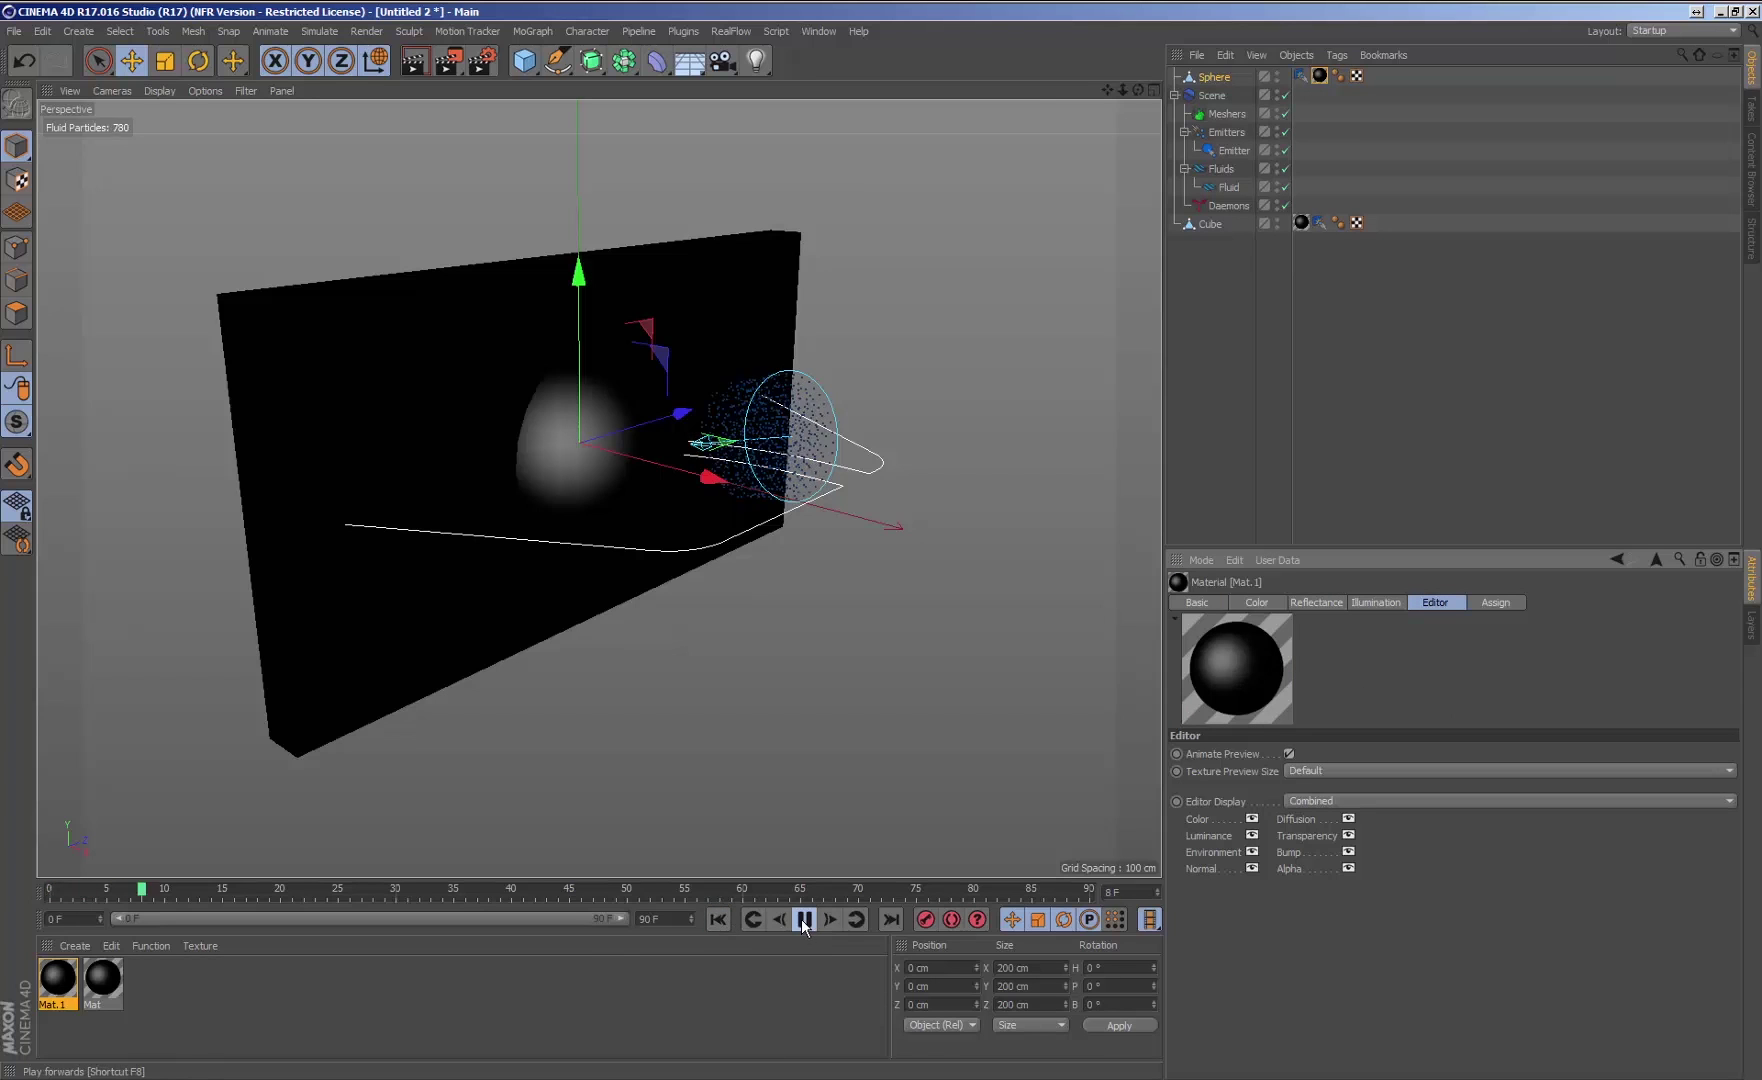
left_click_drag(831, 724, 754, 706, "alt")
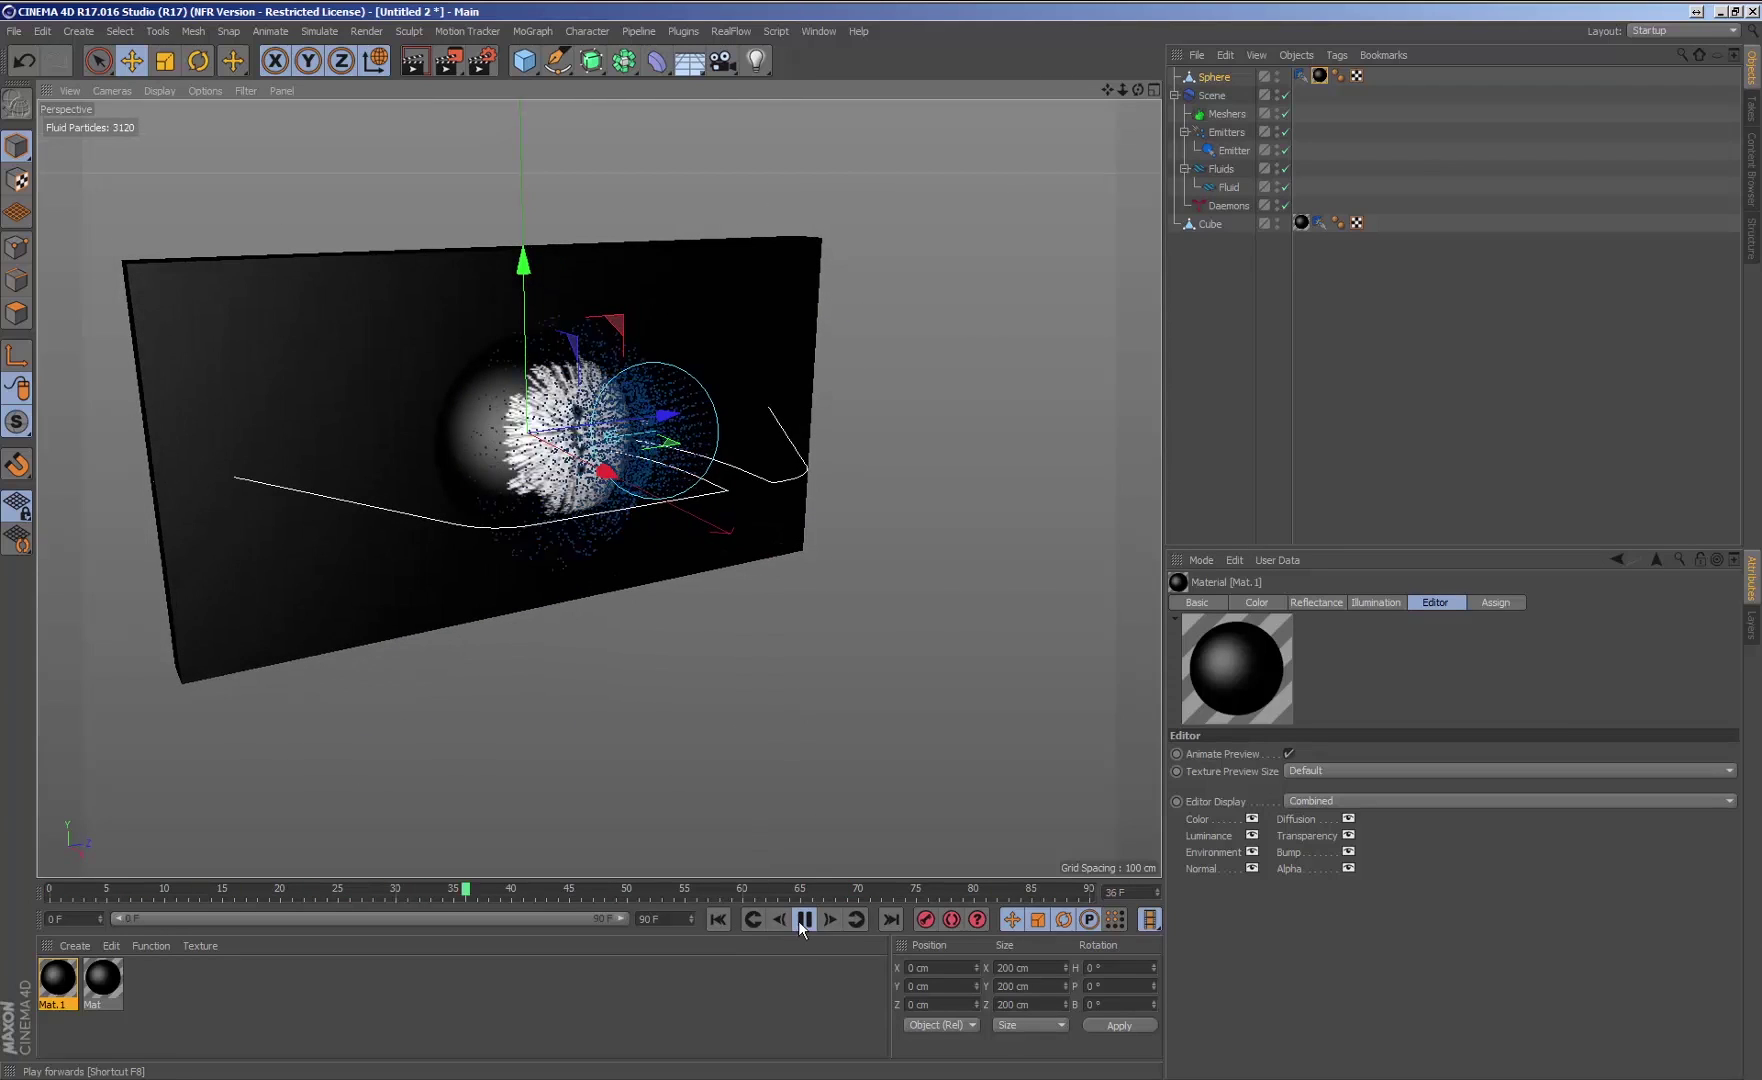
left_click(804, 920)
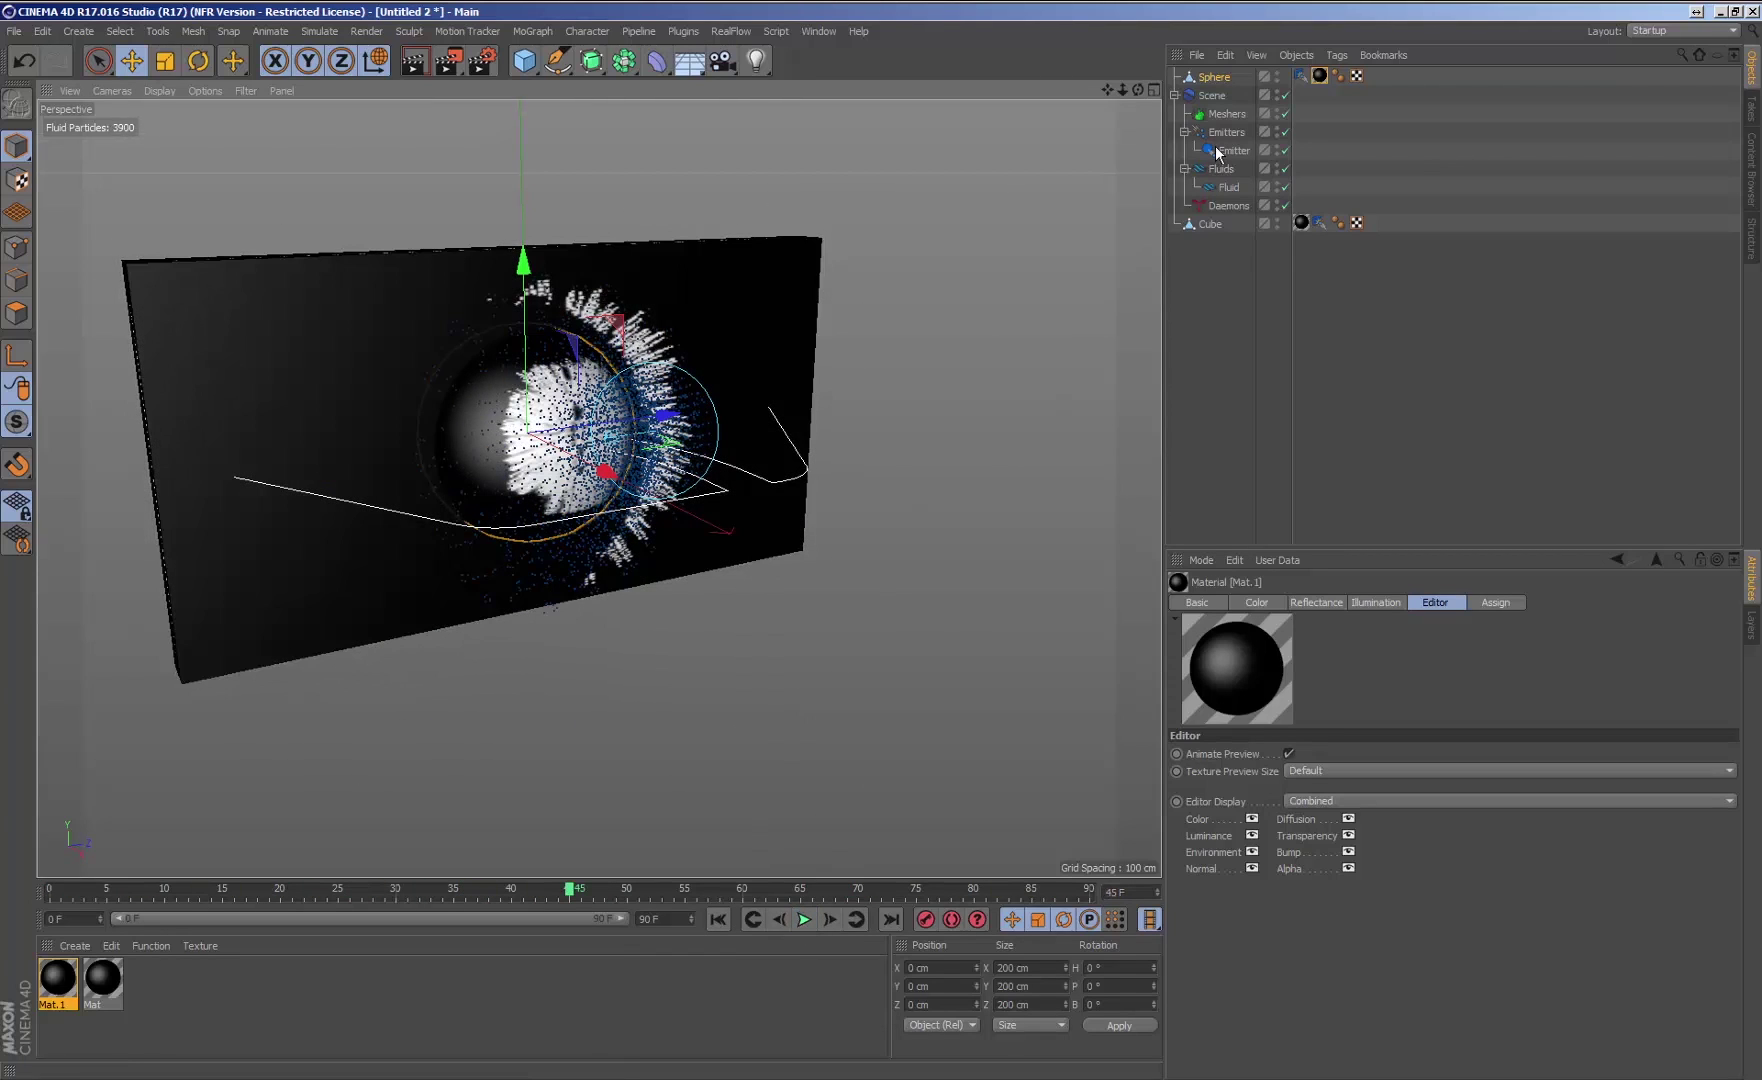
left_click(1208, 96)
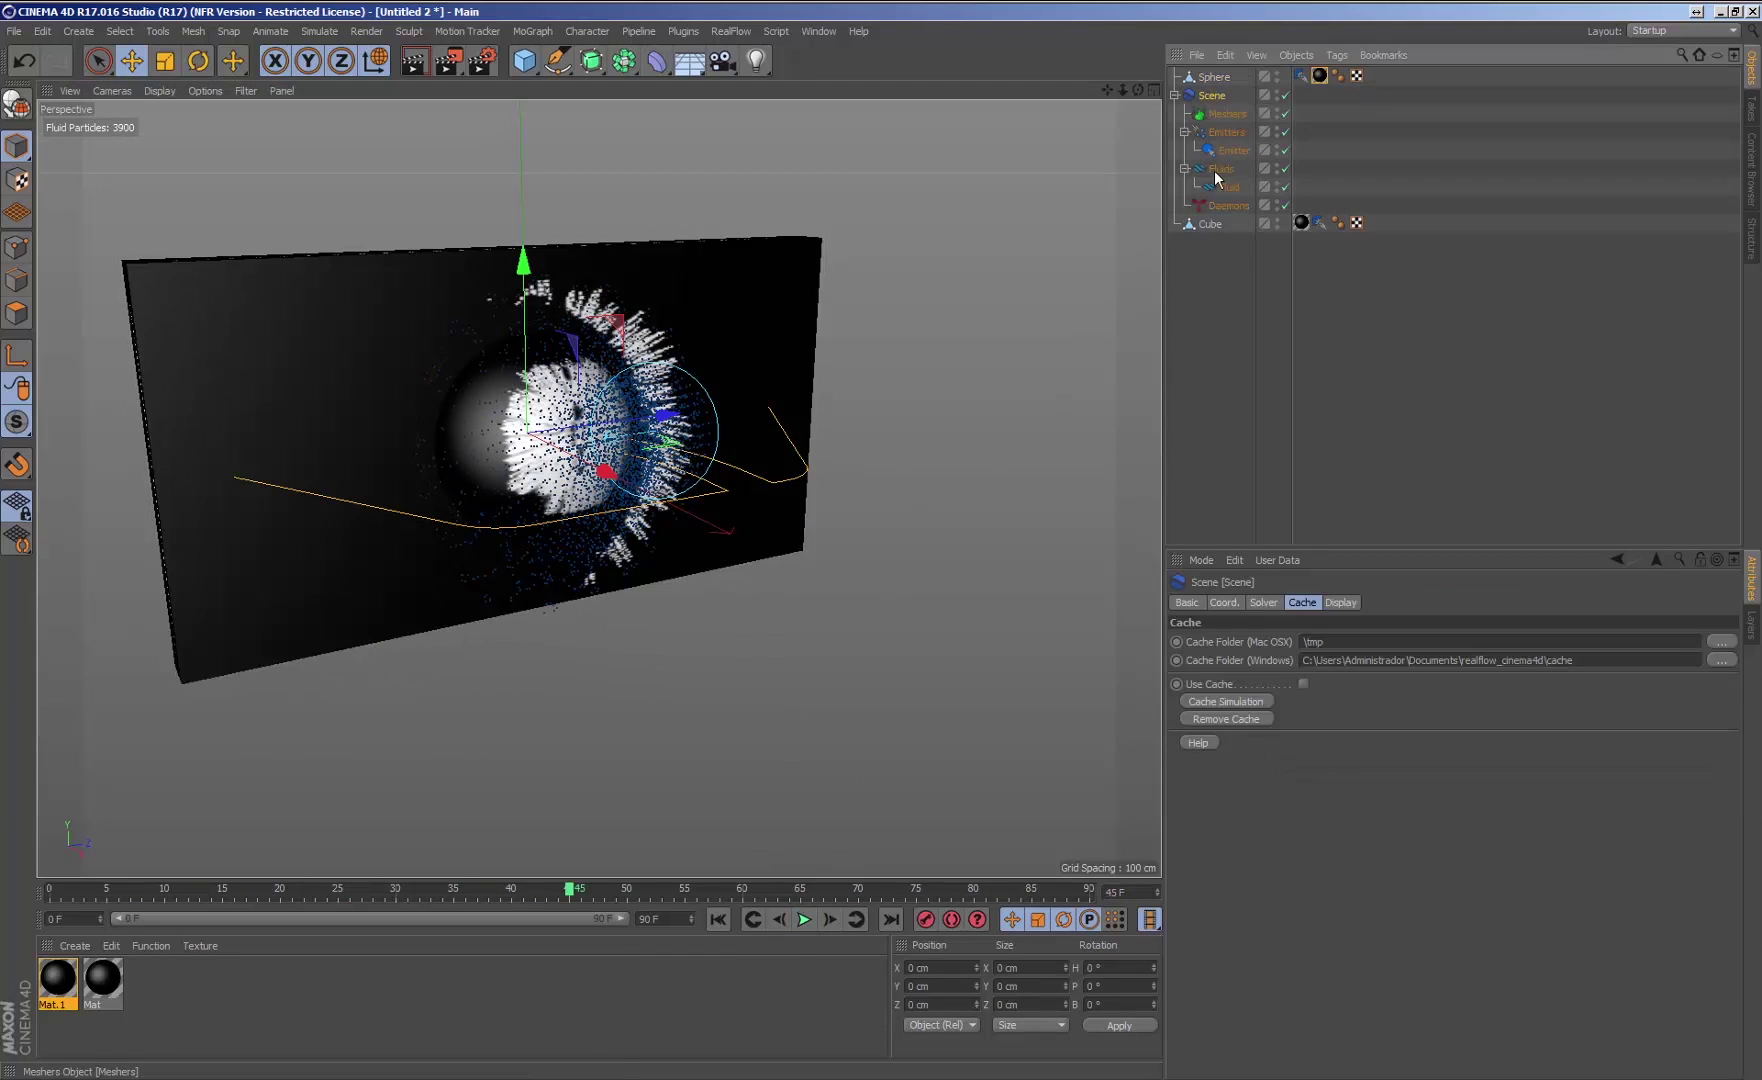
Step: Cache the whole fluid simulation and scrub the cached frames up to frame 76
left_click(1240, 701)
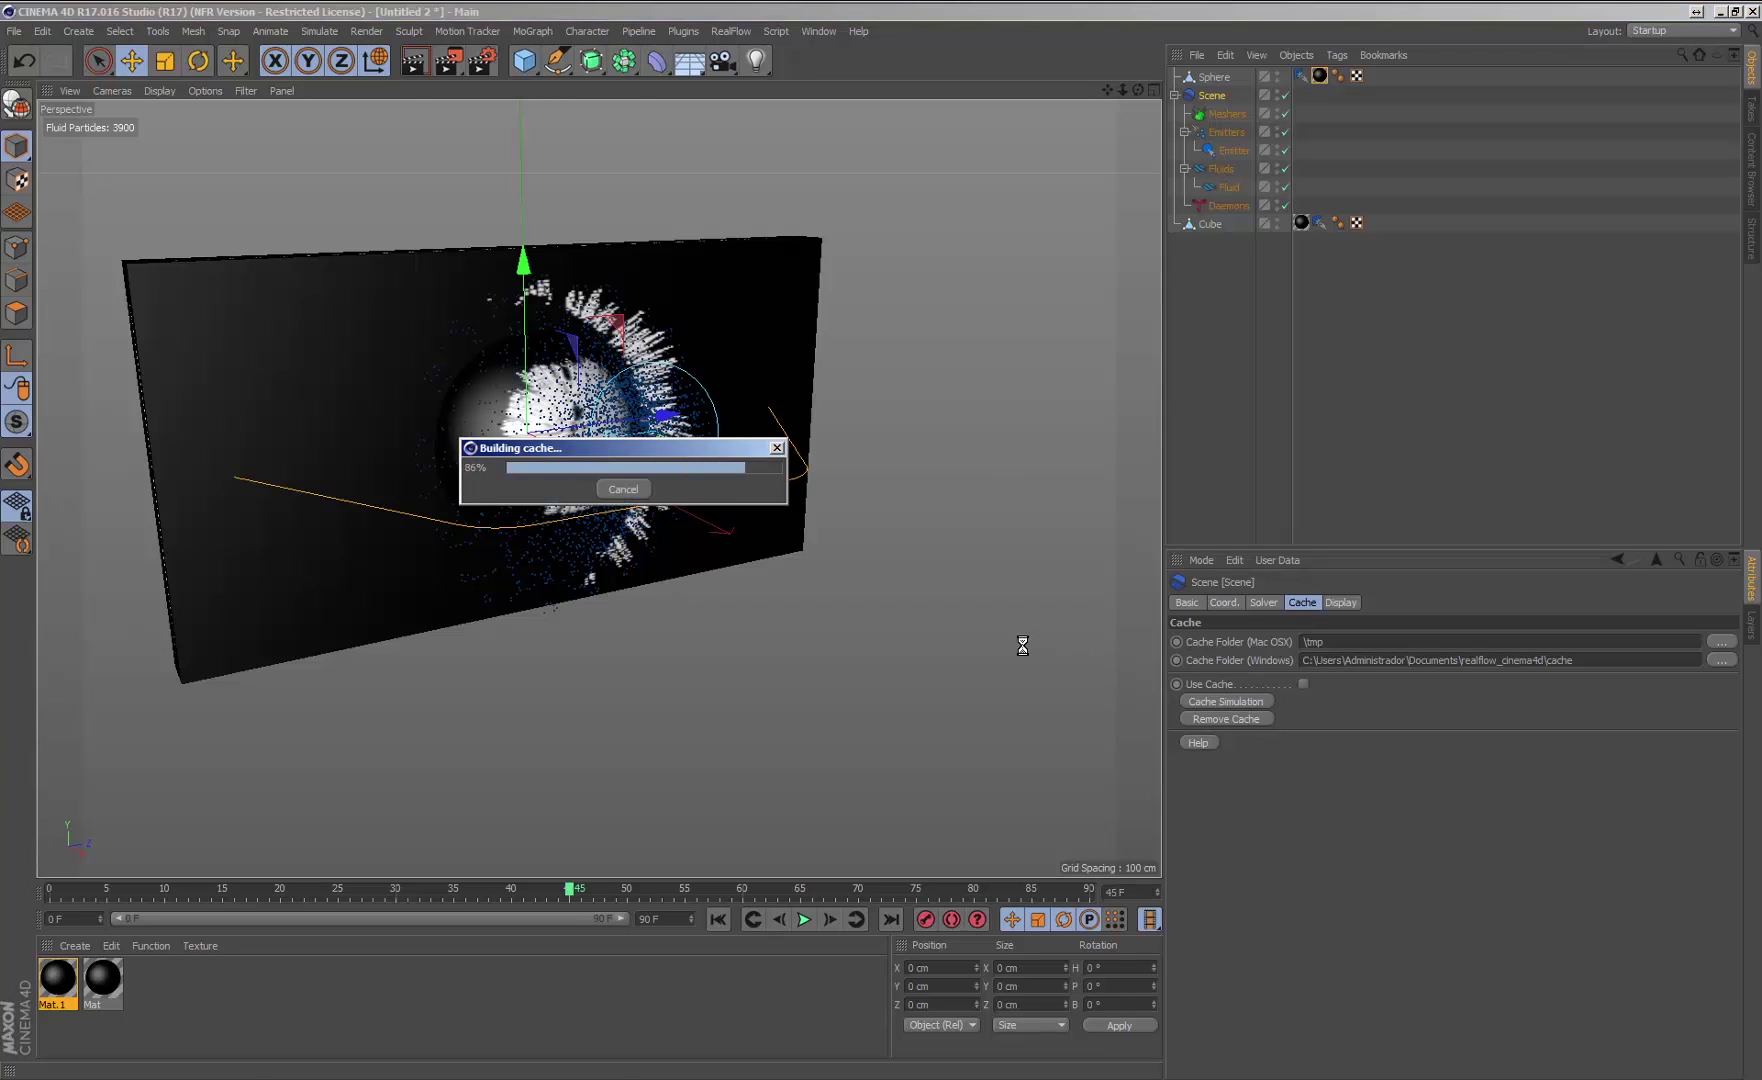
left_click_drag(768, 887, 924, 869)
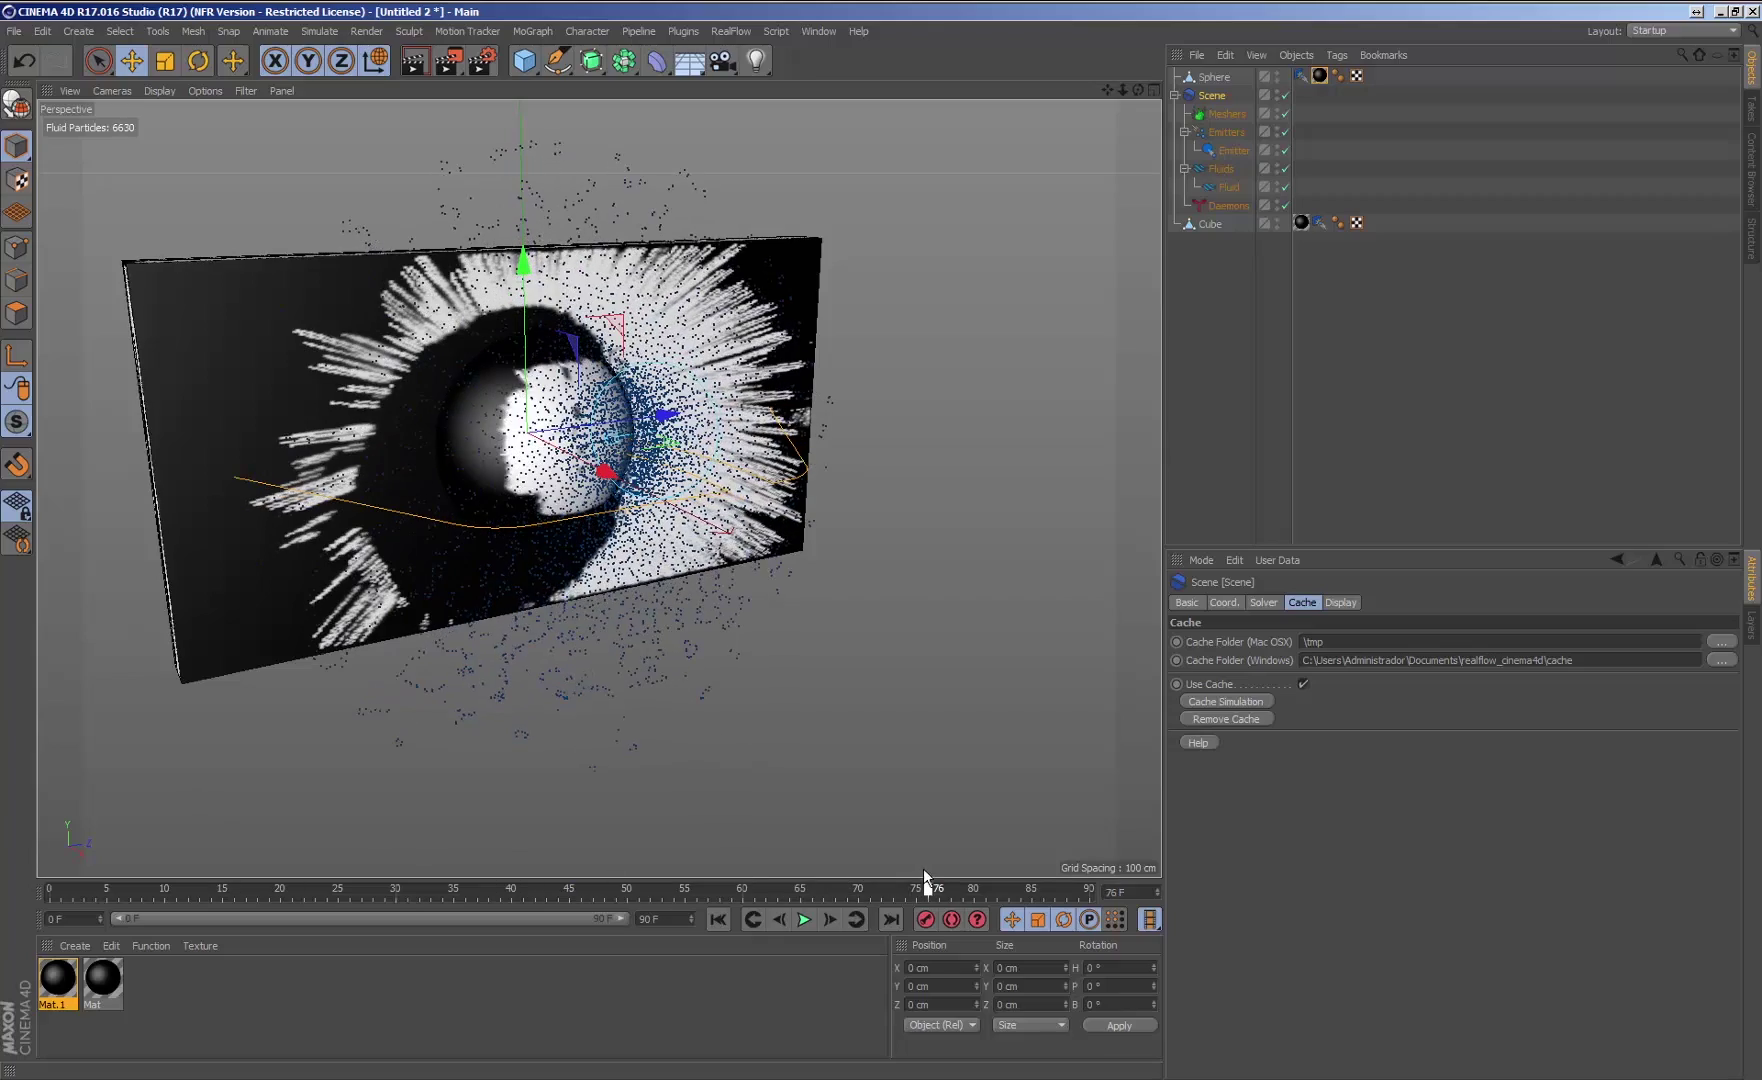
left_click_drag(986, 785, 640, 580, "alt")
Step: Switch to the cache folder and inspect the details of Fluid_00014.rpc
key("alt+Tab")
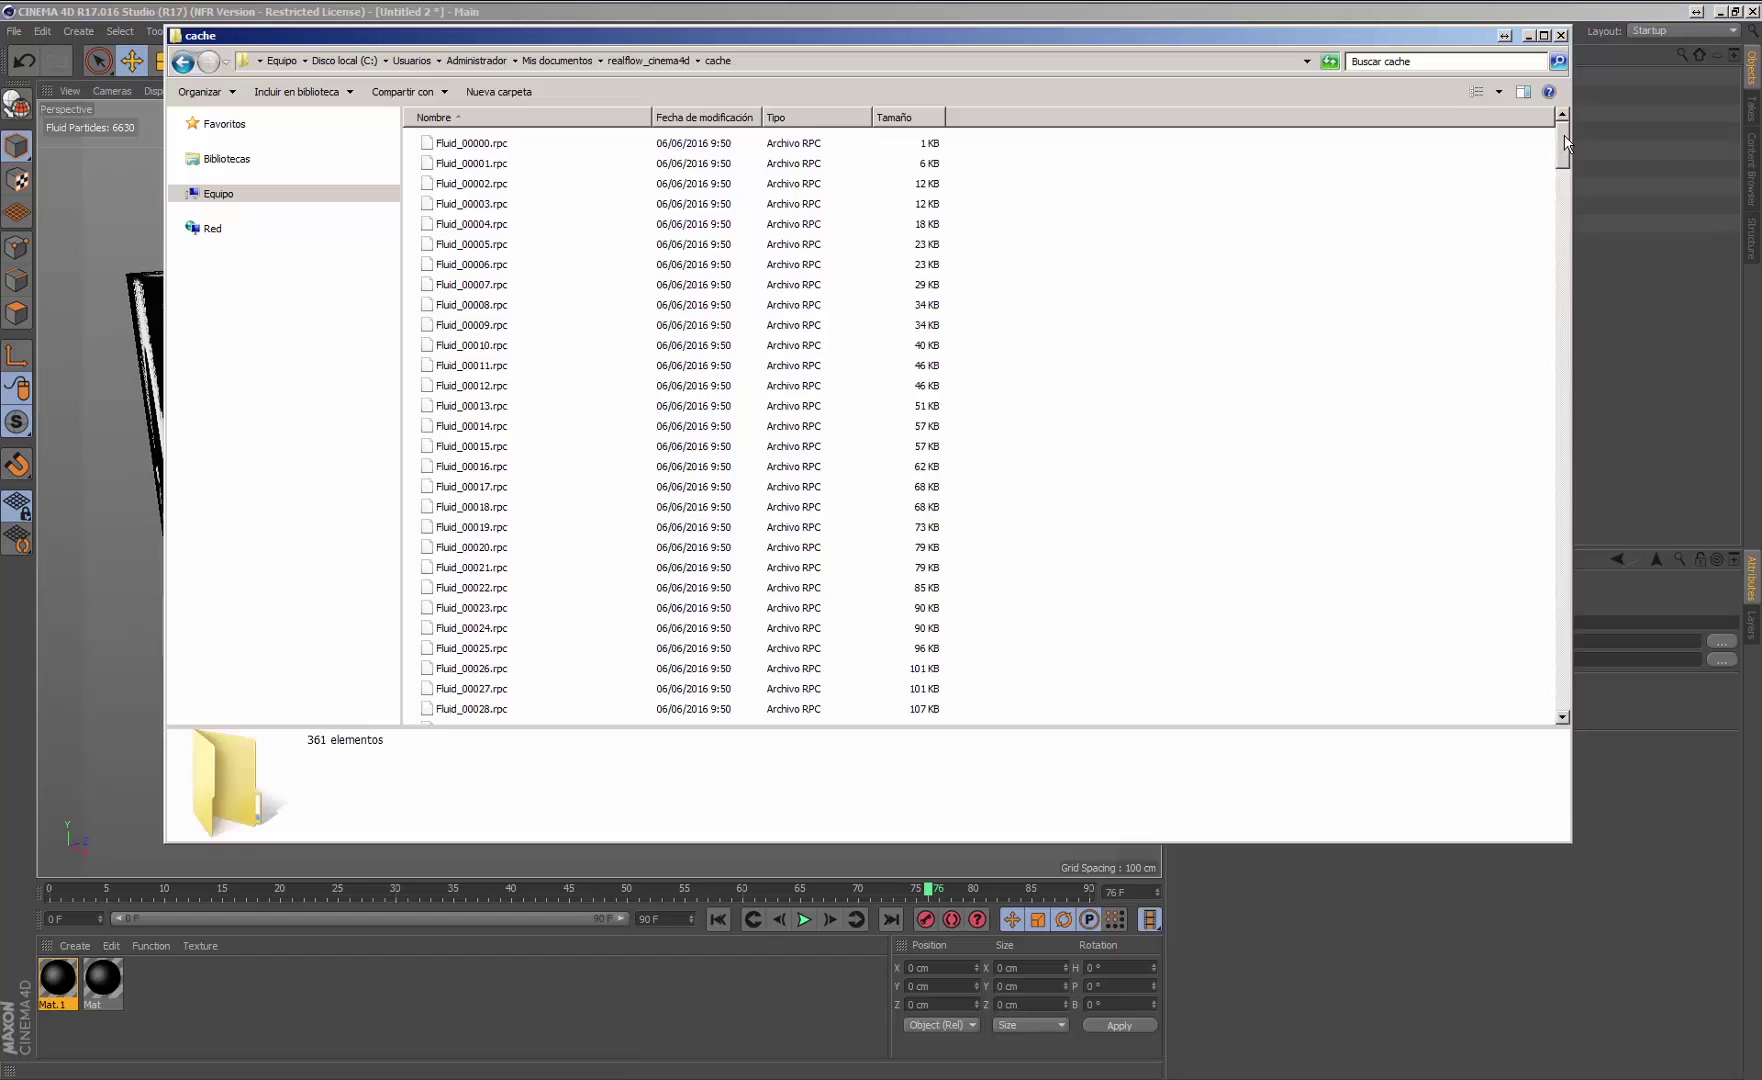
mouse_move(1563, 143)
left_mouse_down()
mouse_move(1561, 205)
mouse_move(1562, 140)
left_mouse_up()
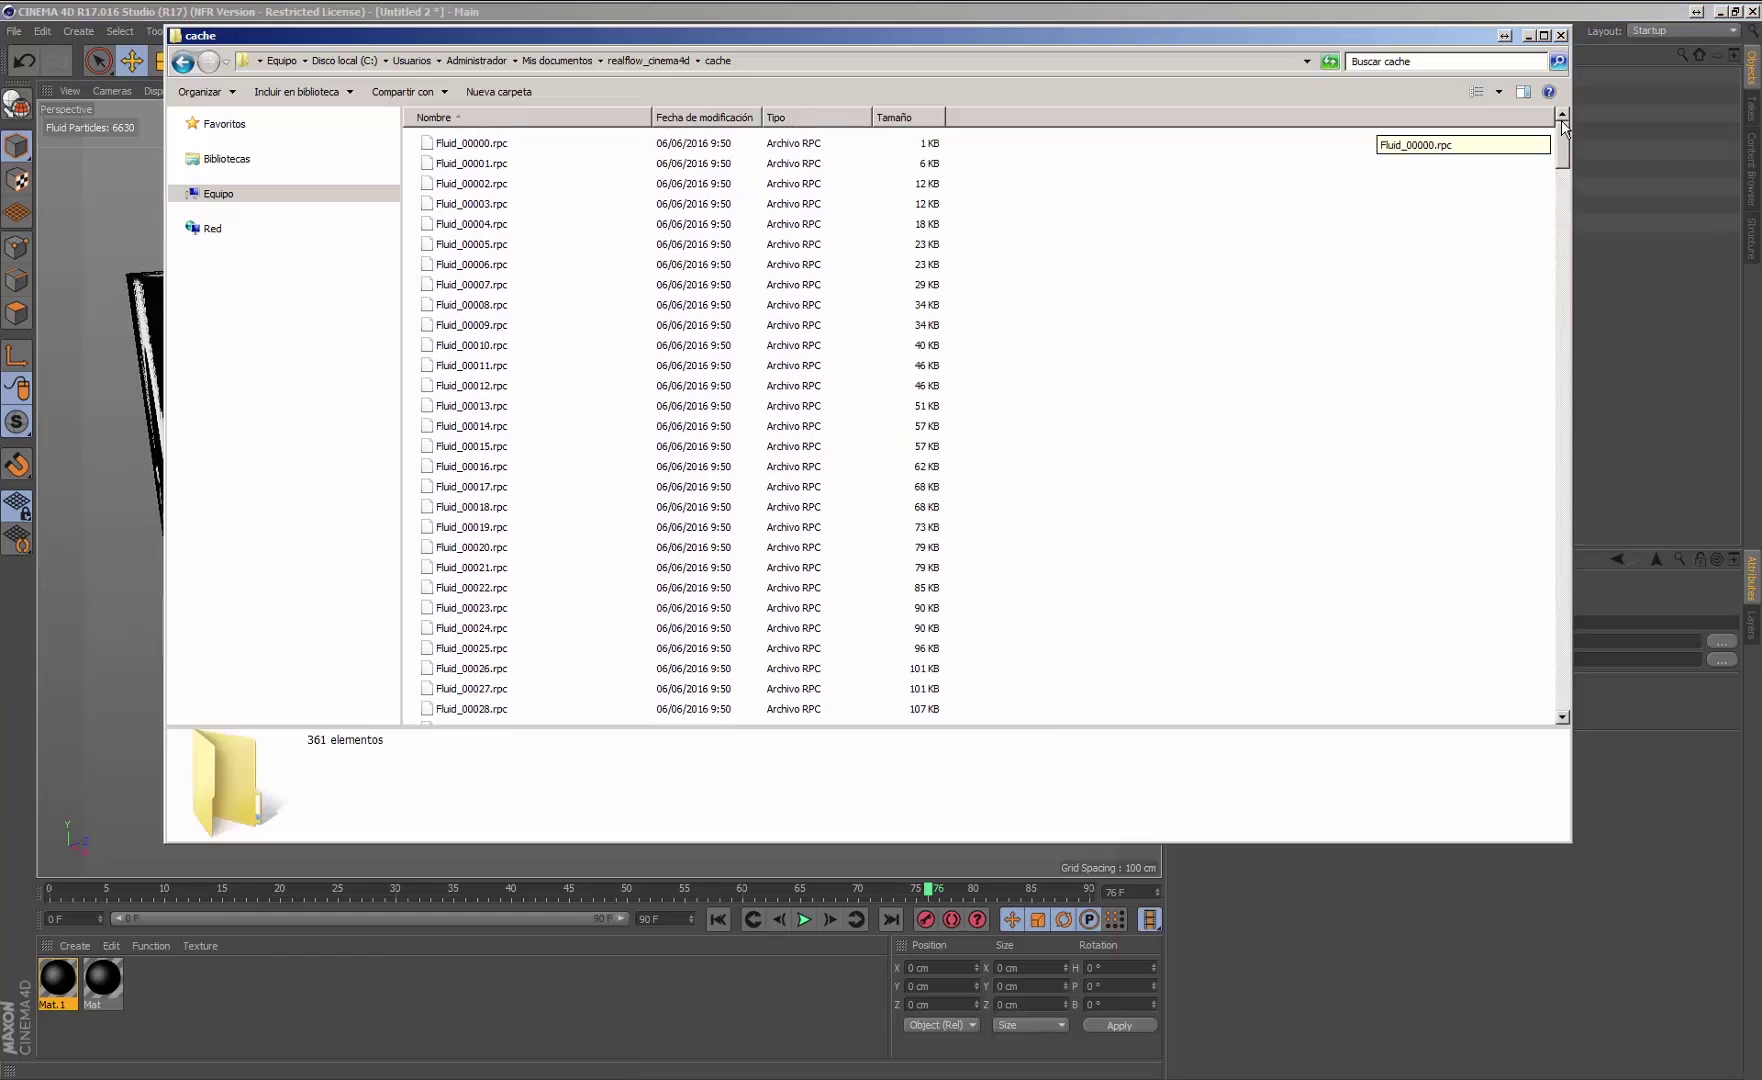
left_click(936, 428)
left_click(1112, 407)
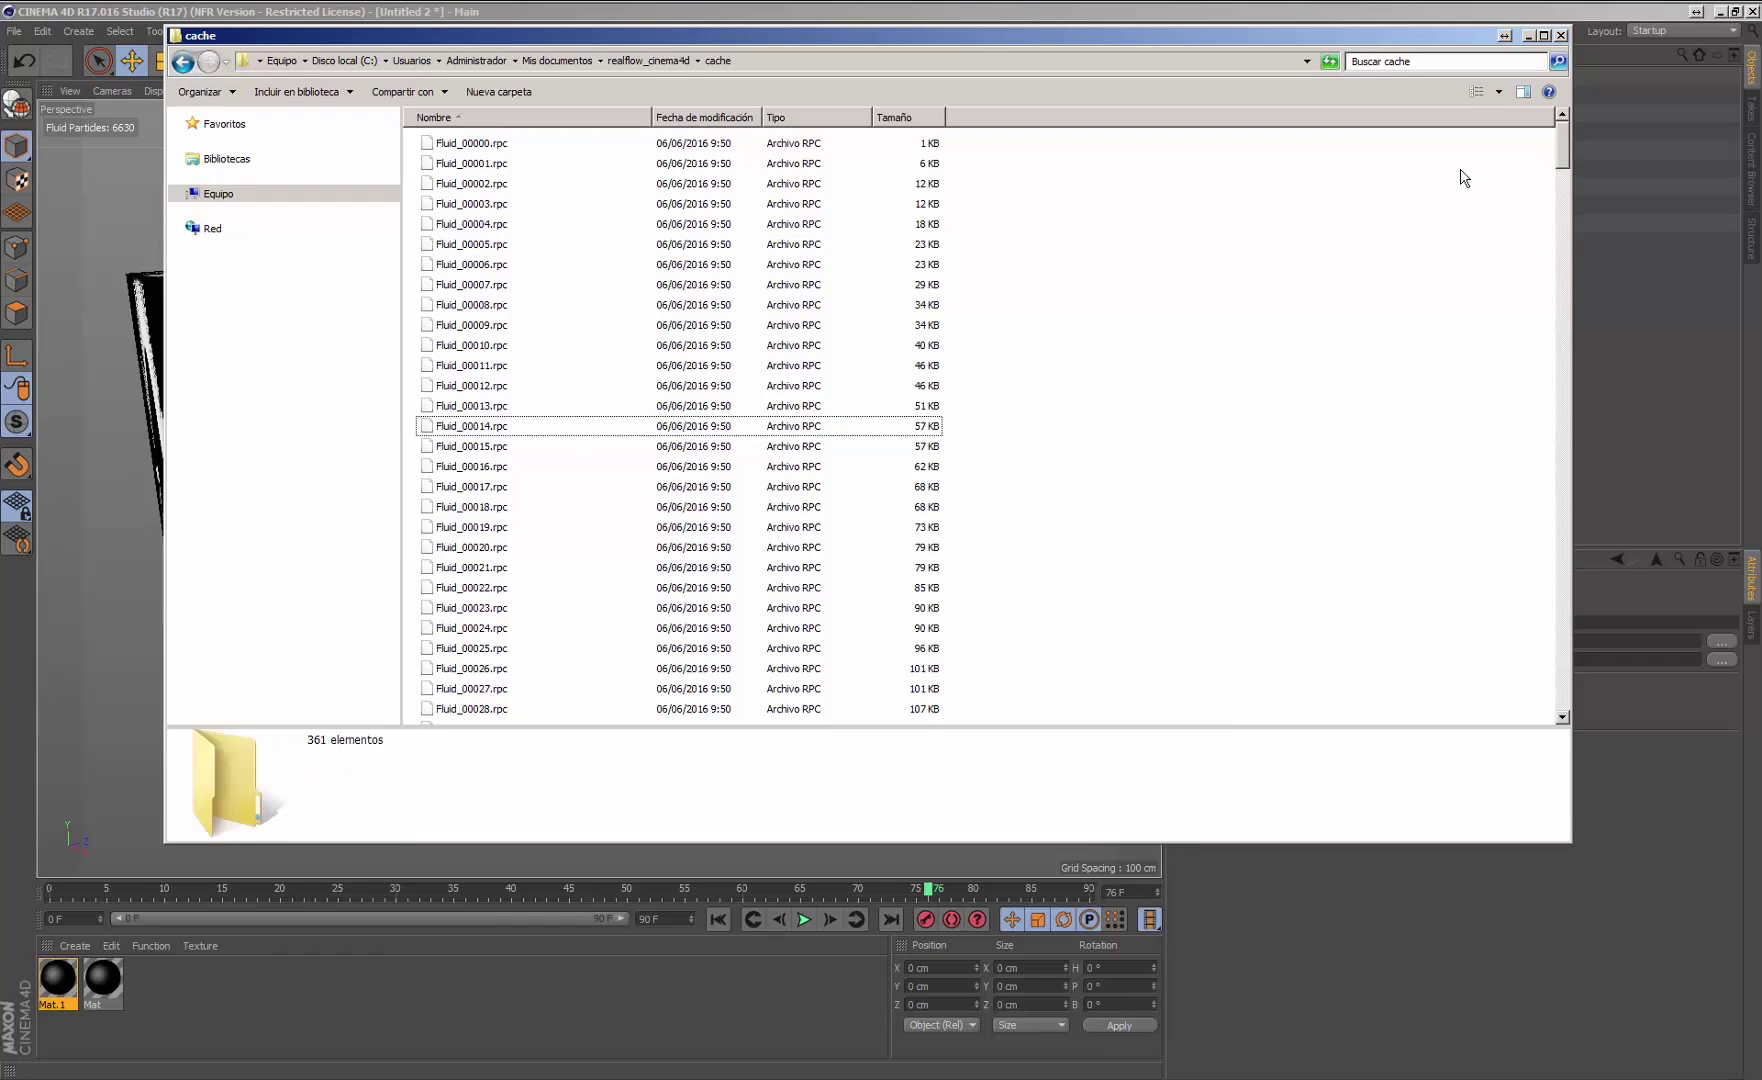
Step: Preview the wet map image Shader0_00026.png
left_click_drag(1563, 152, 1290, 406)
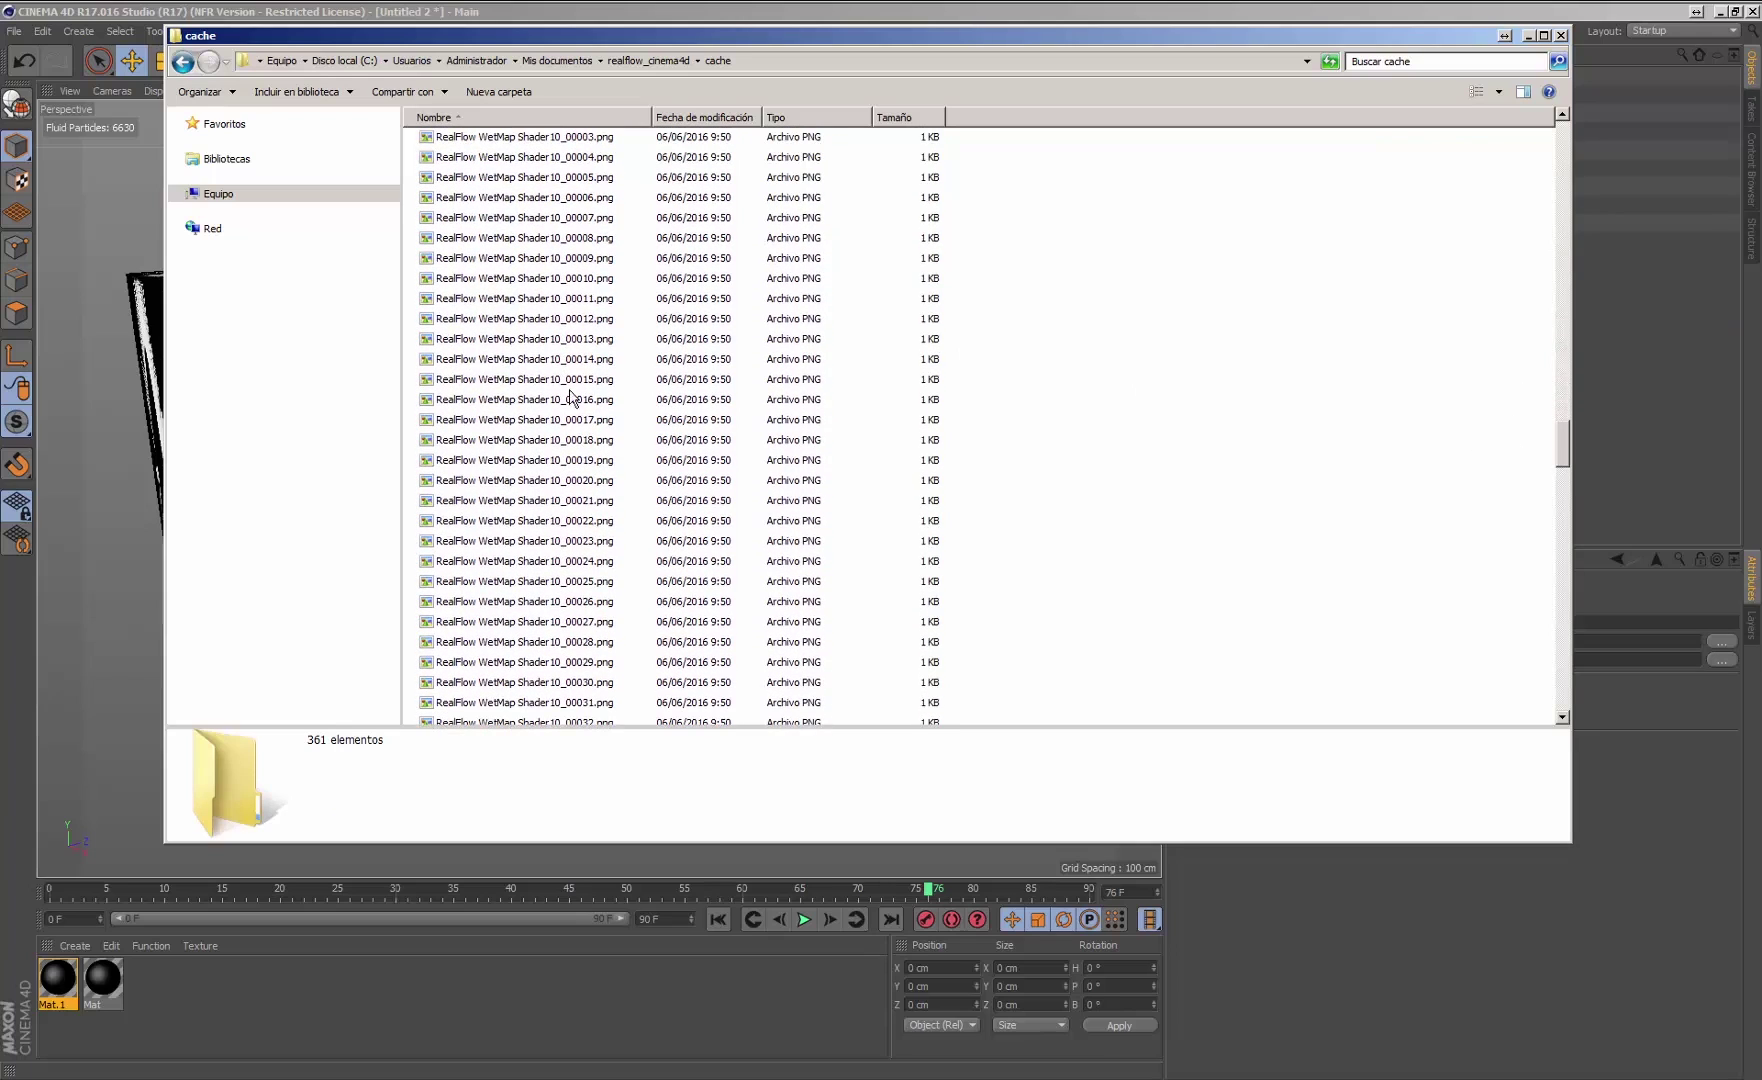
scroll(1557, 448, "up", 20)
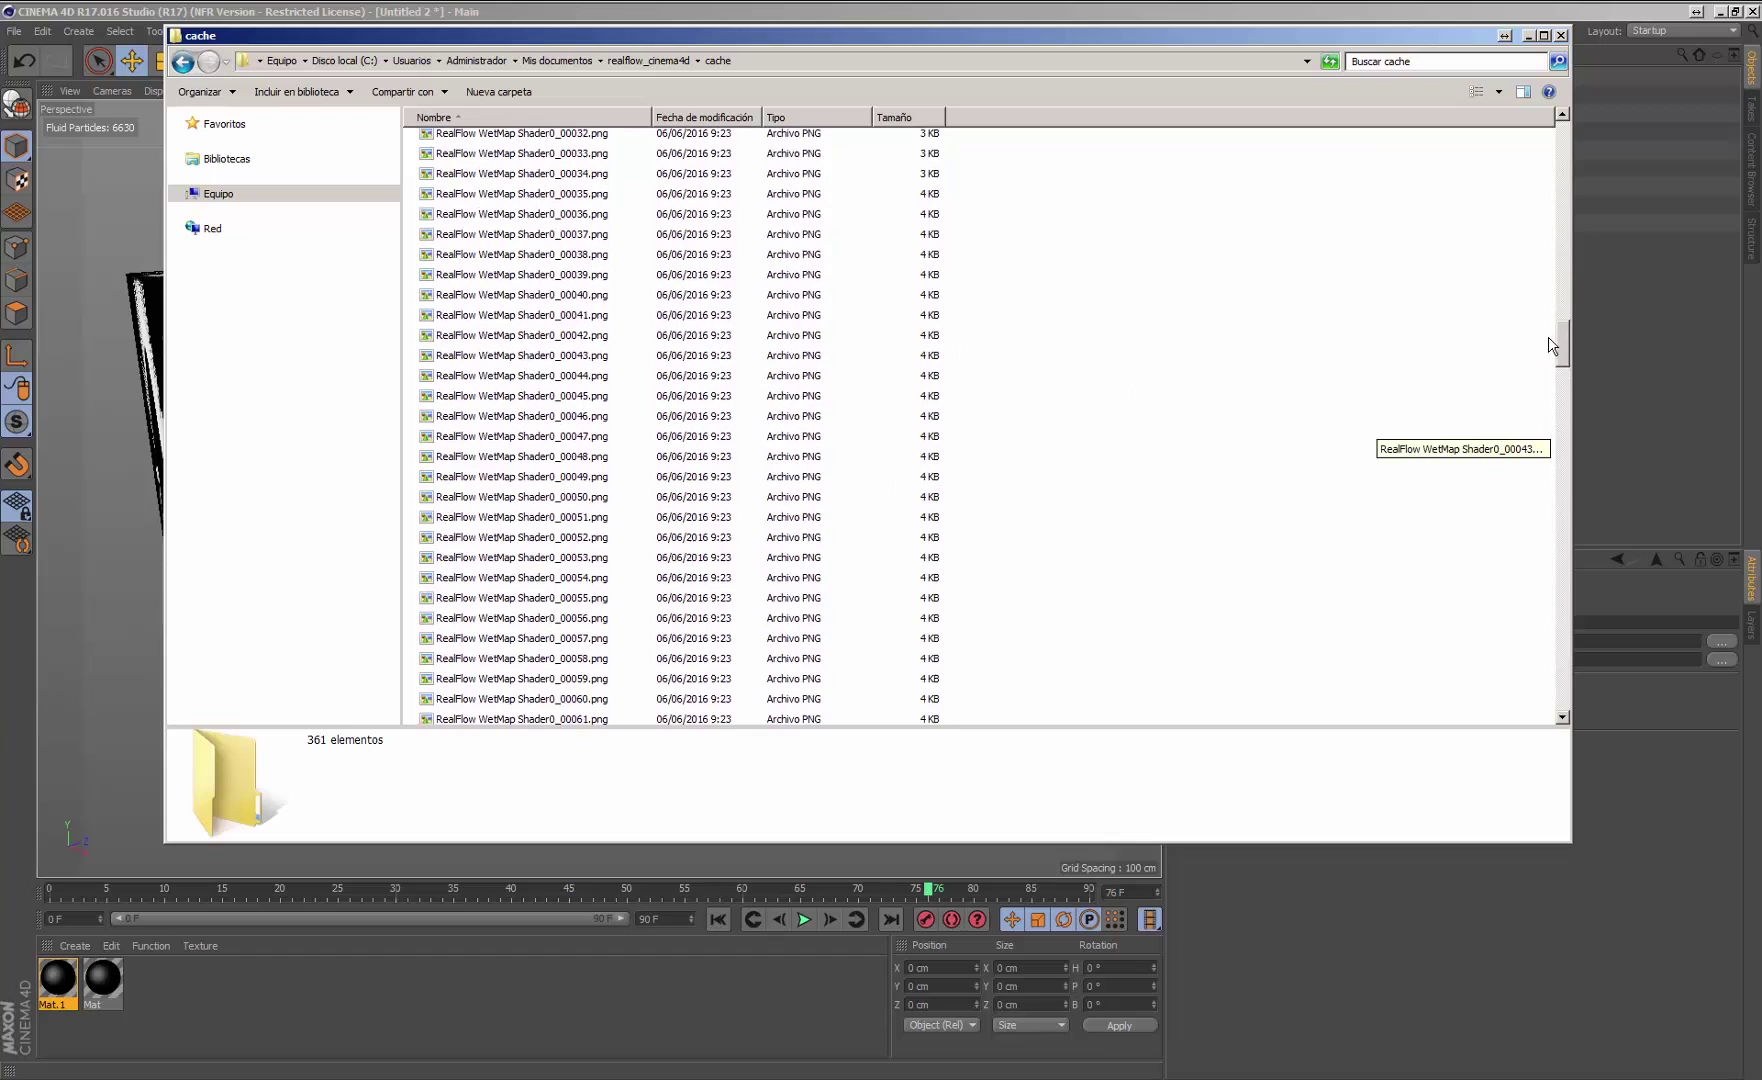
left_click(546, 300)
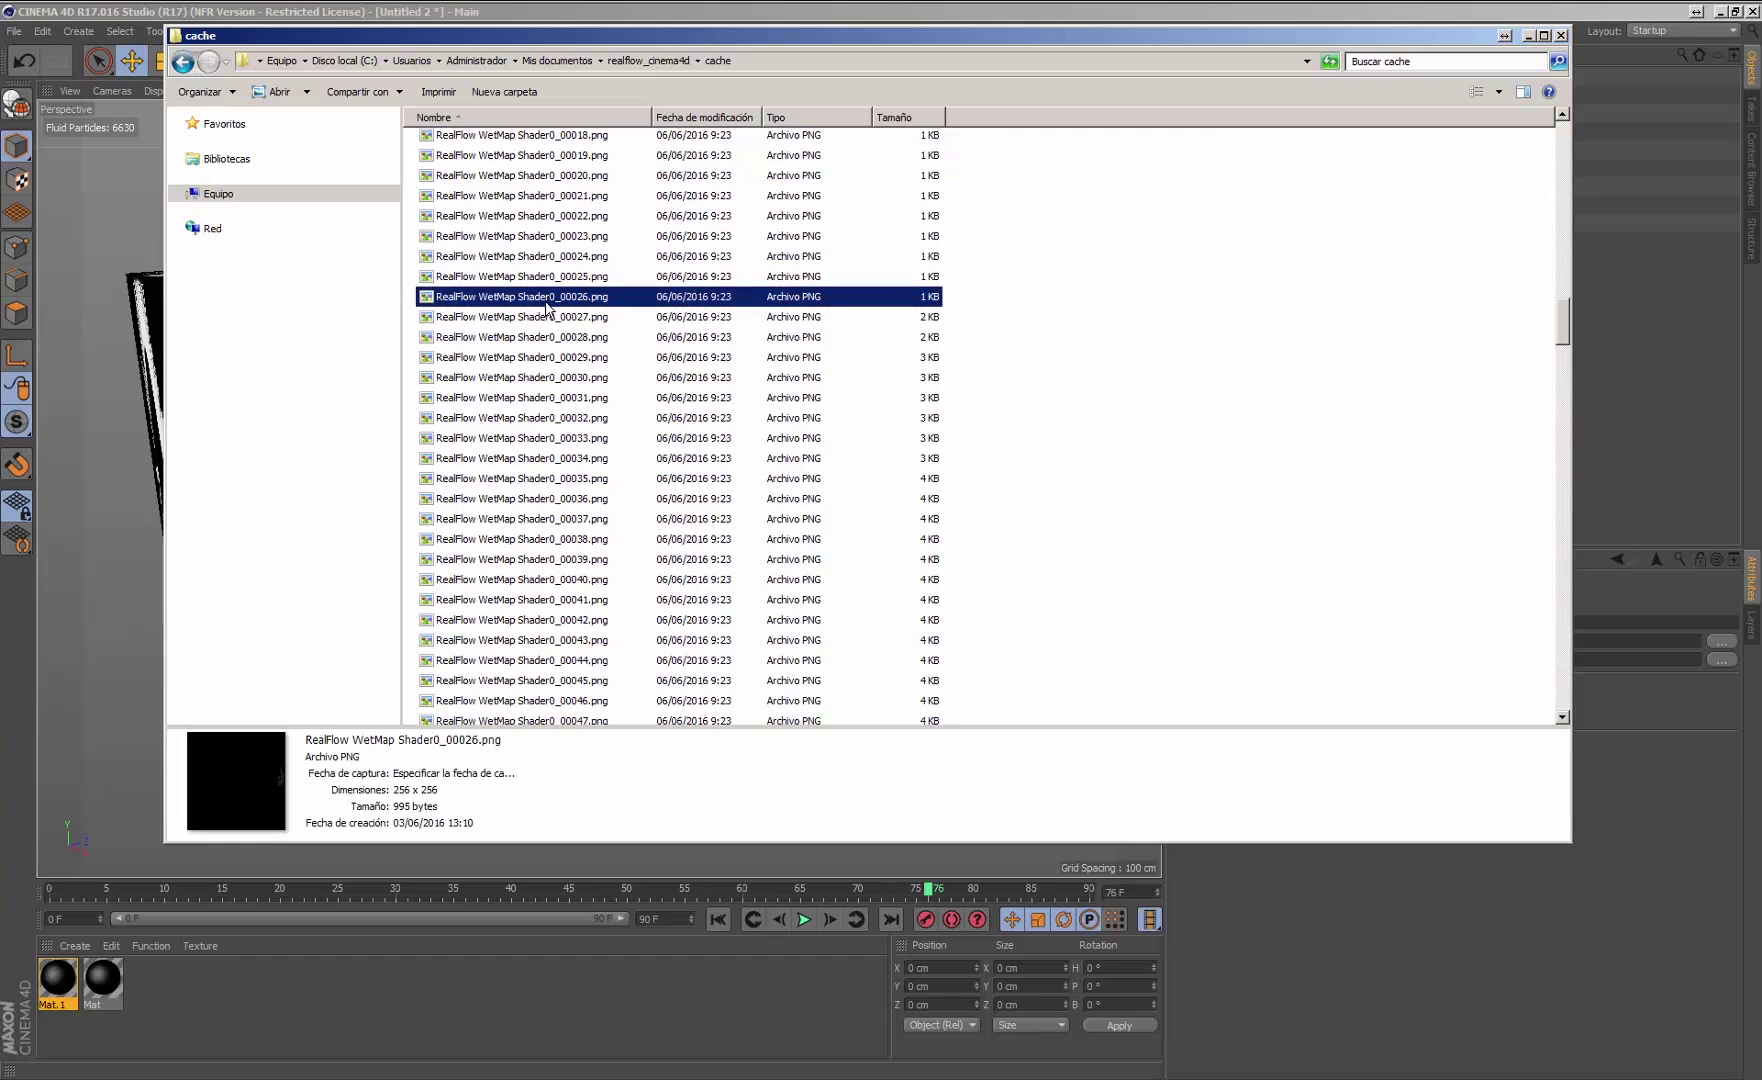
Step: Step through the Shader22 wet map PNG frames up to Shader22_00086.png
left_click_drag(1562, 325, 1533, 597)
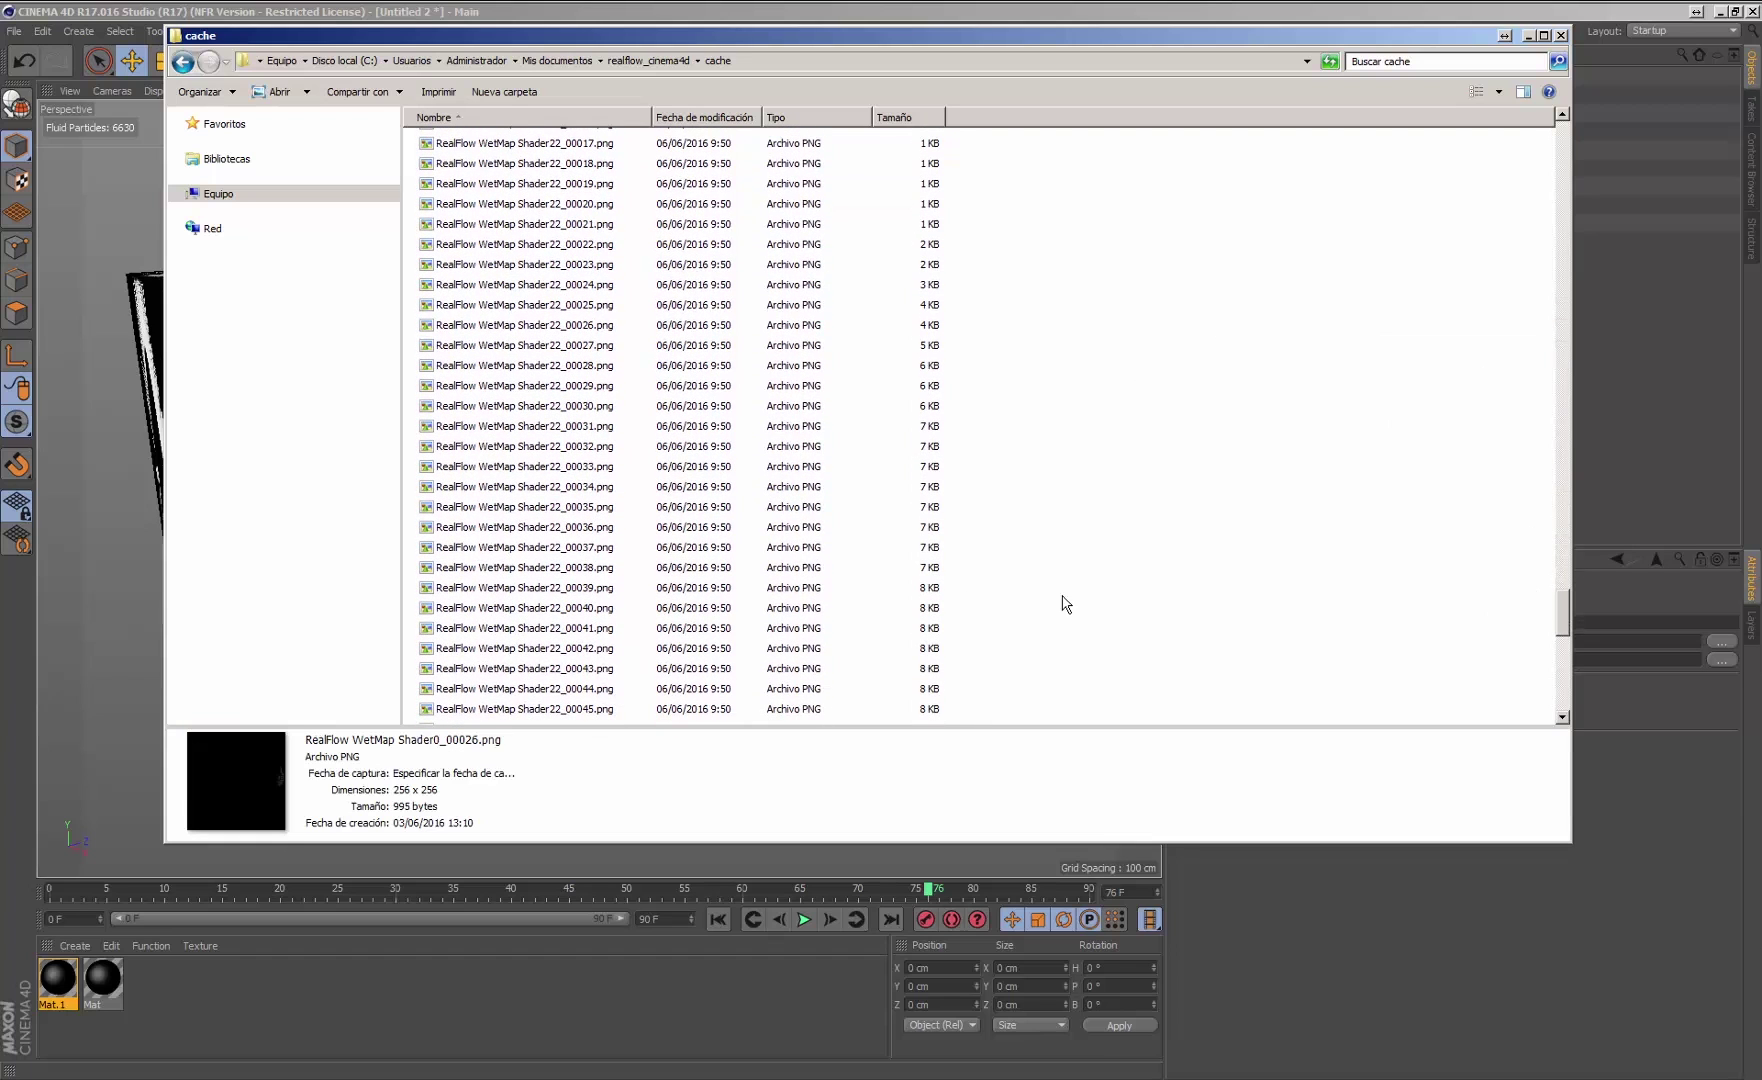
left_click(585, 548)
left_click(557, 610)
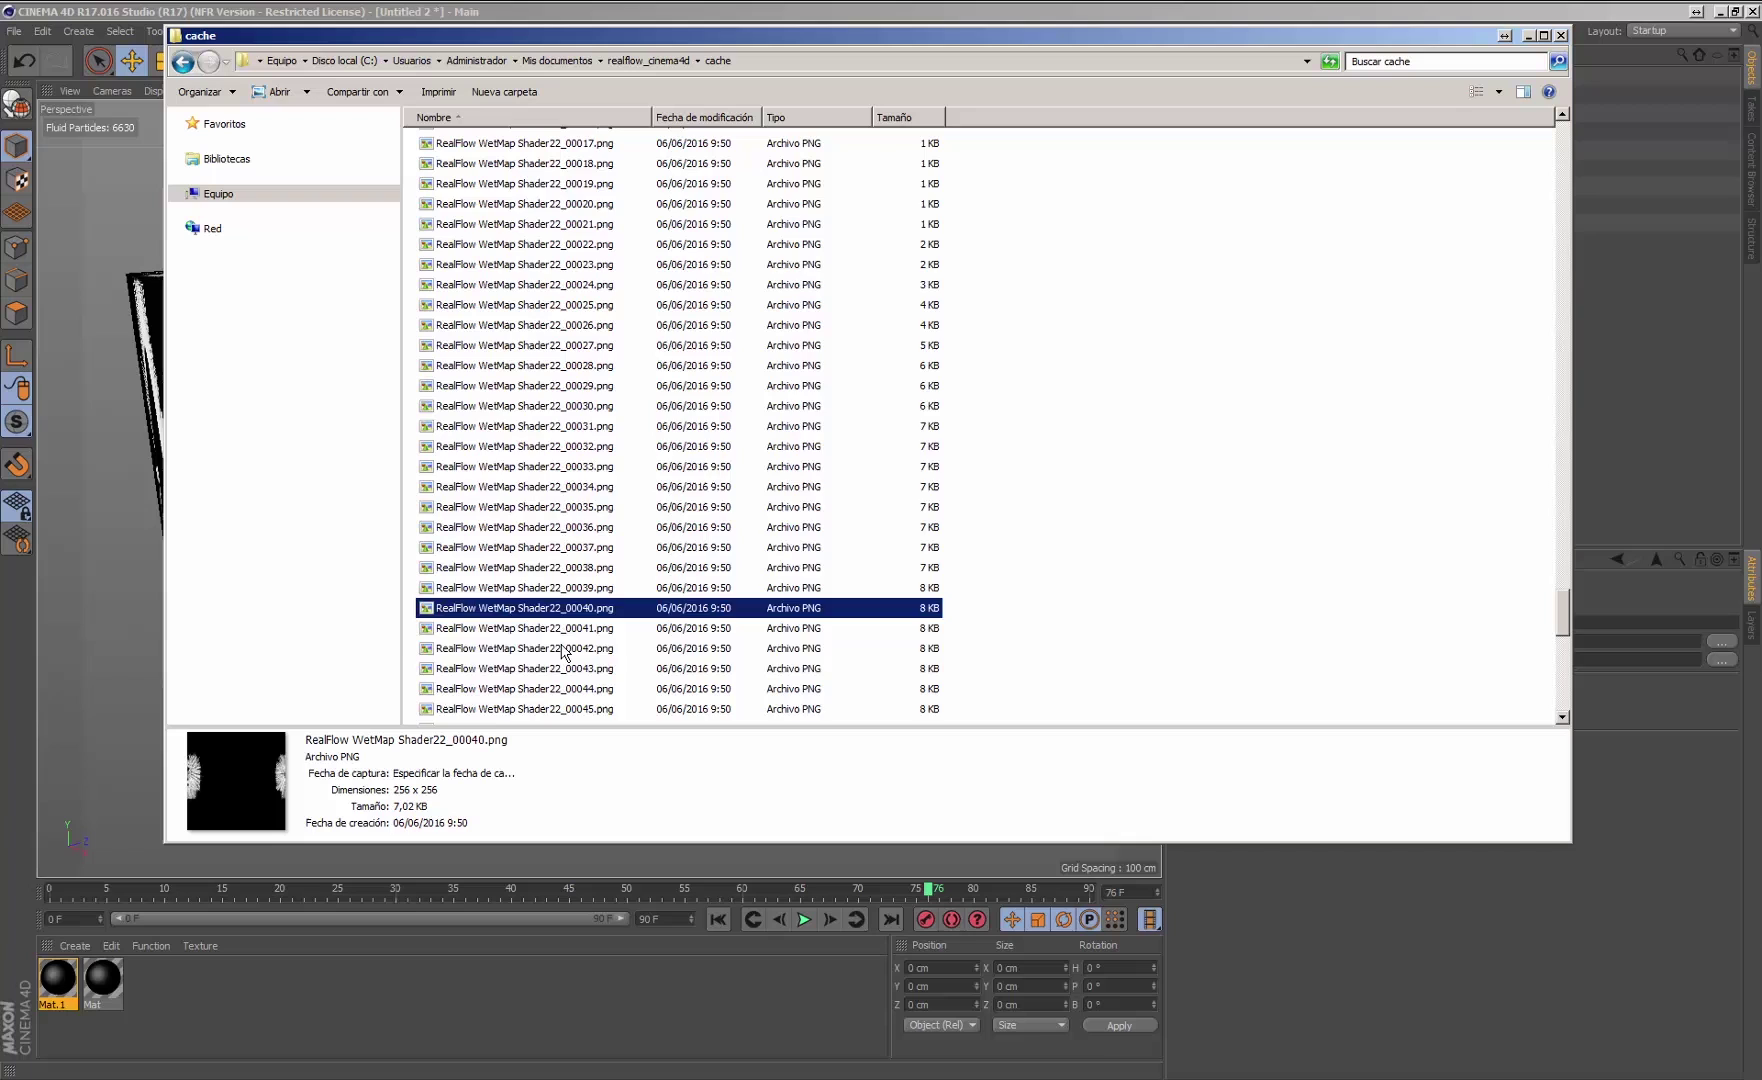
left_click(565, 650)
scroll(580, 548, "down", 7)
left_click(572, 614)
scroll(571, 617, "down", 7)
left_click(572, 614)
scroll(575, 622, "down", 1)
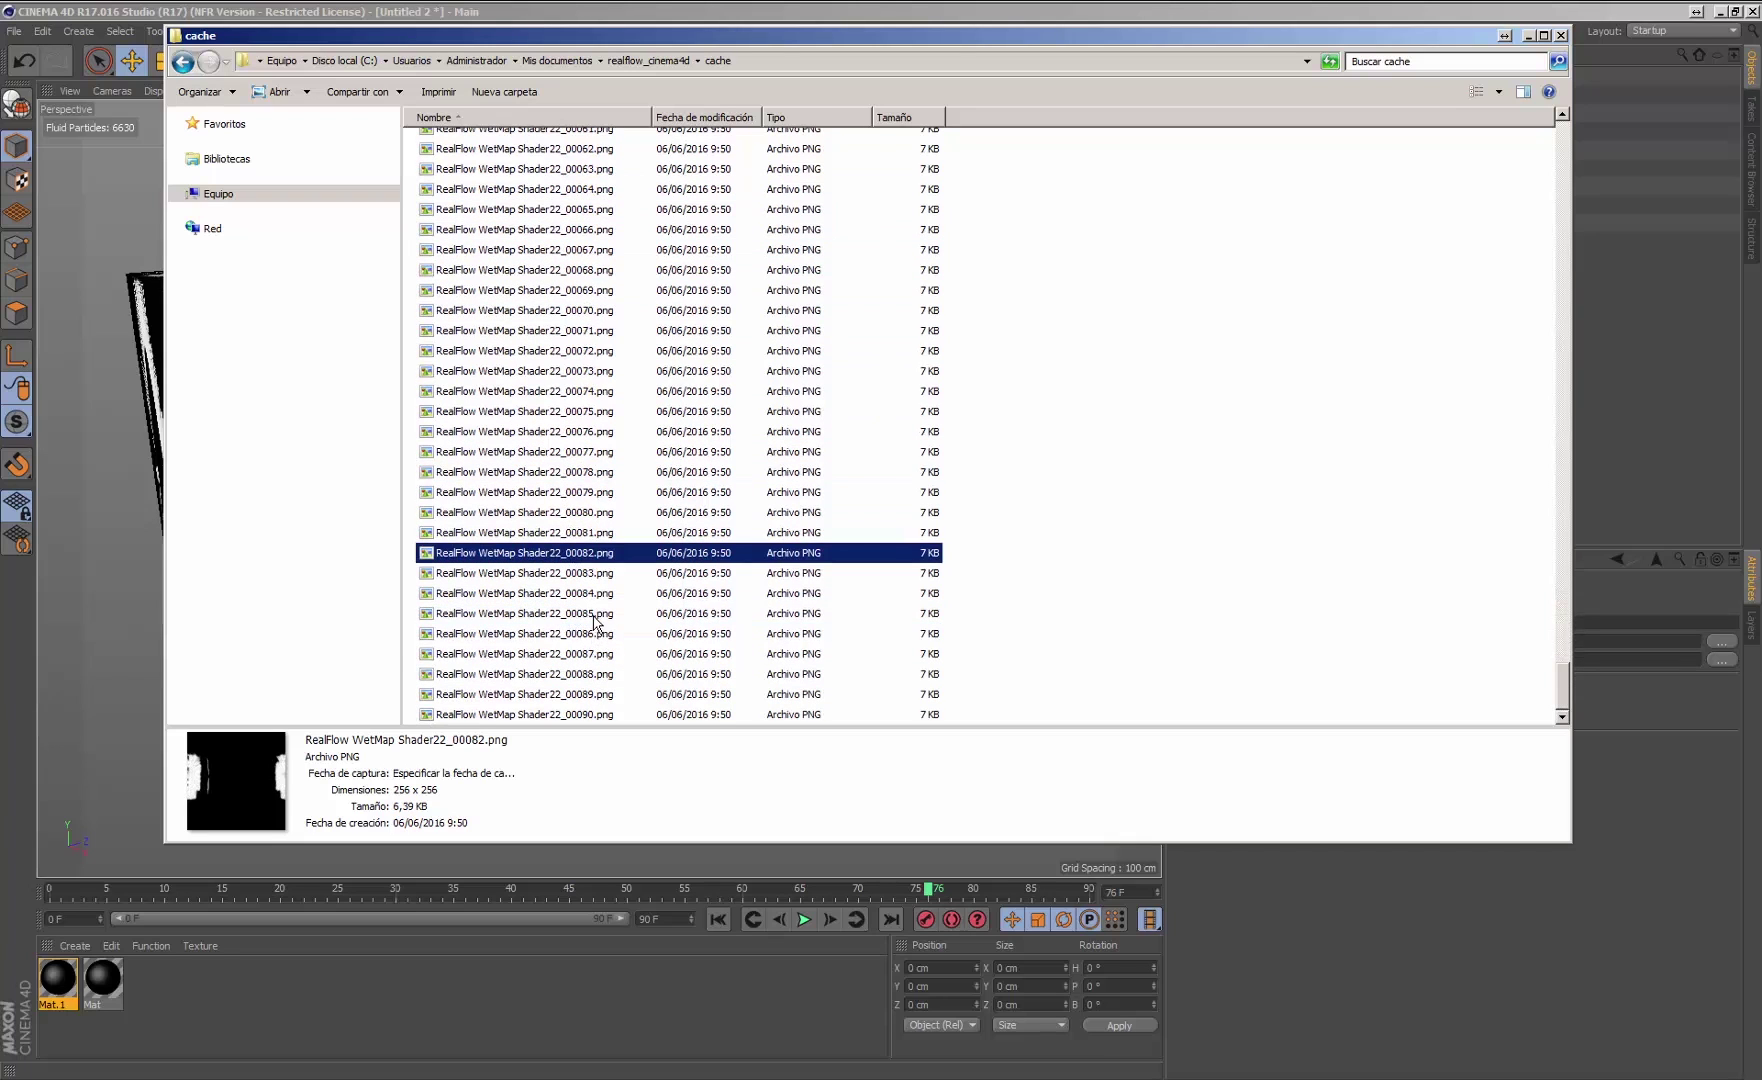
left_click(573, 631)
scroll(575, 631, "up", 1)
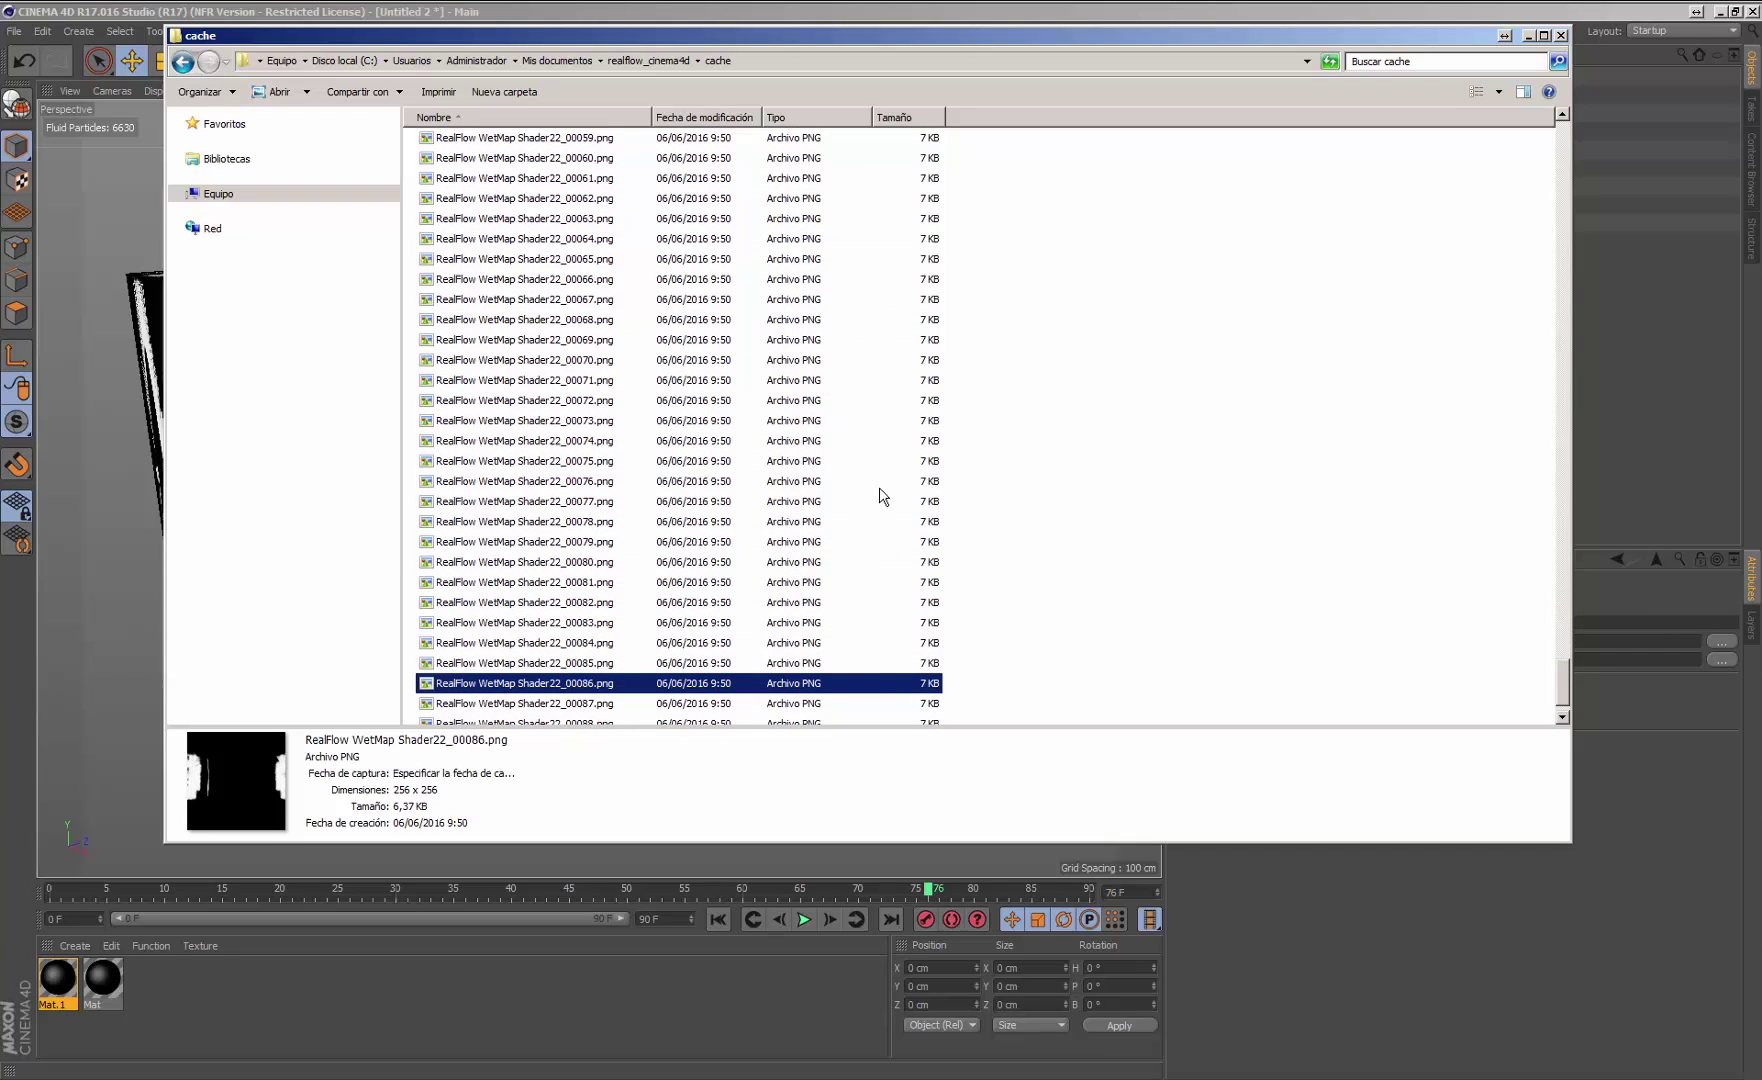
Step: Return to frame 51, switch off Use Cache, and show both RF Collider tags' WetMap settings
left_click(1560, 39)
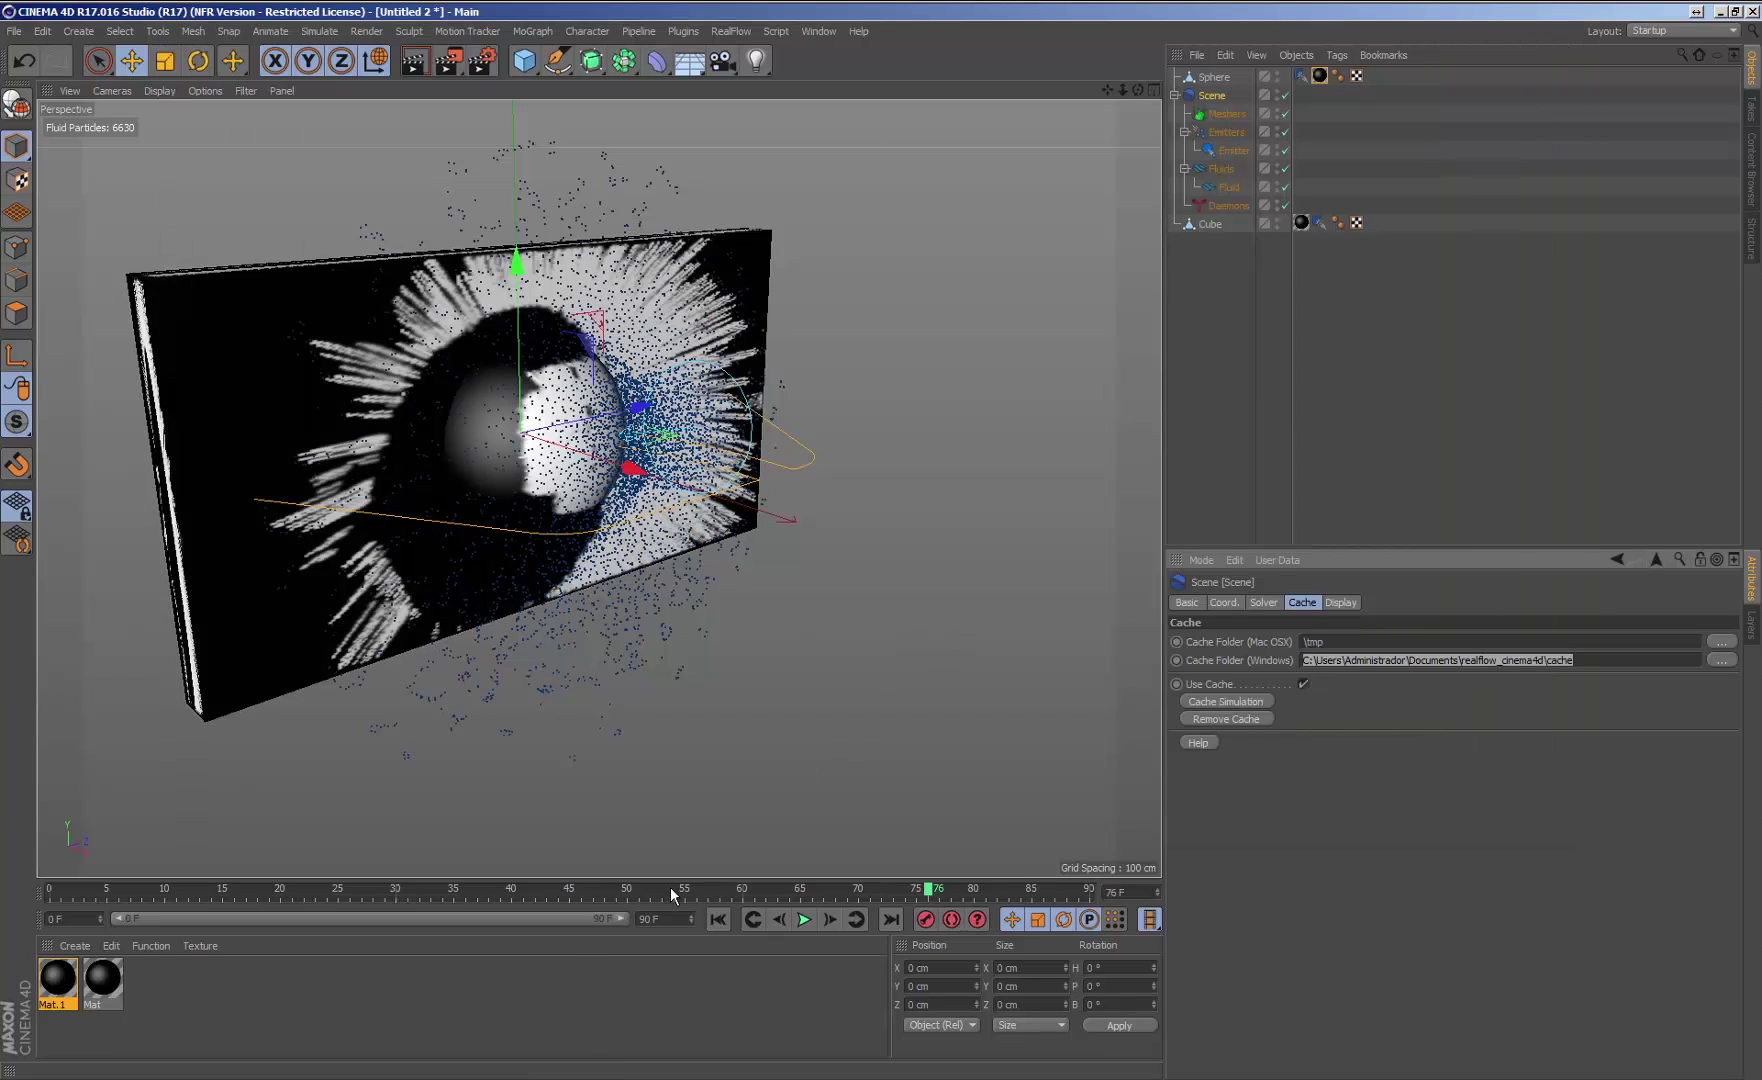
mouse_move(672, 893)
left_mouse_down()
mouse_move(388, 878)
mouse_move(639, 890)
left_mouse_up()
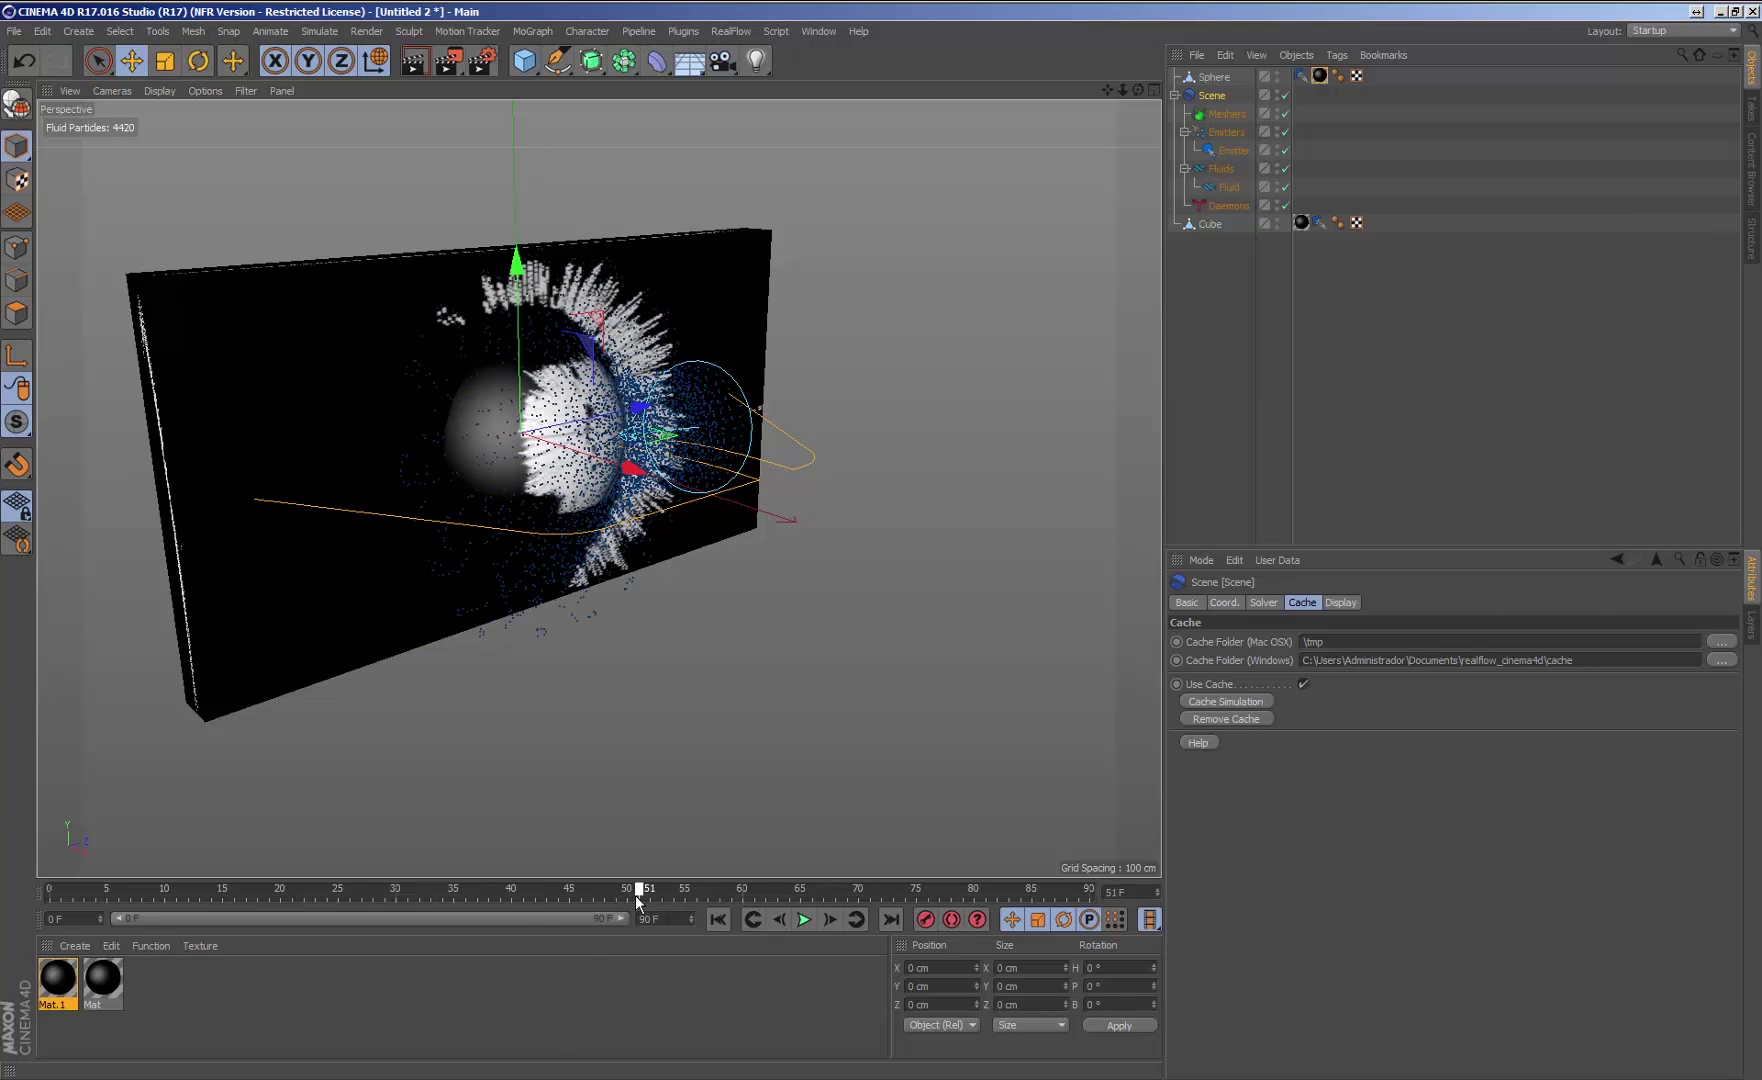
left_click(1304, 683)
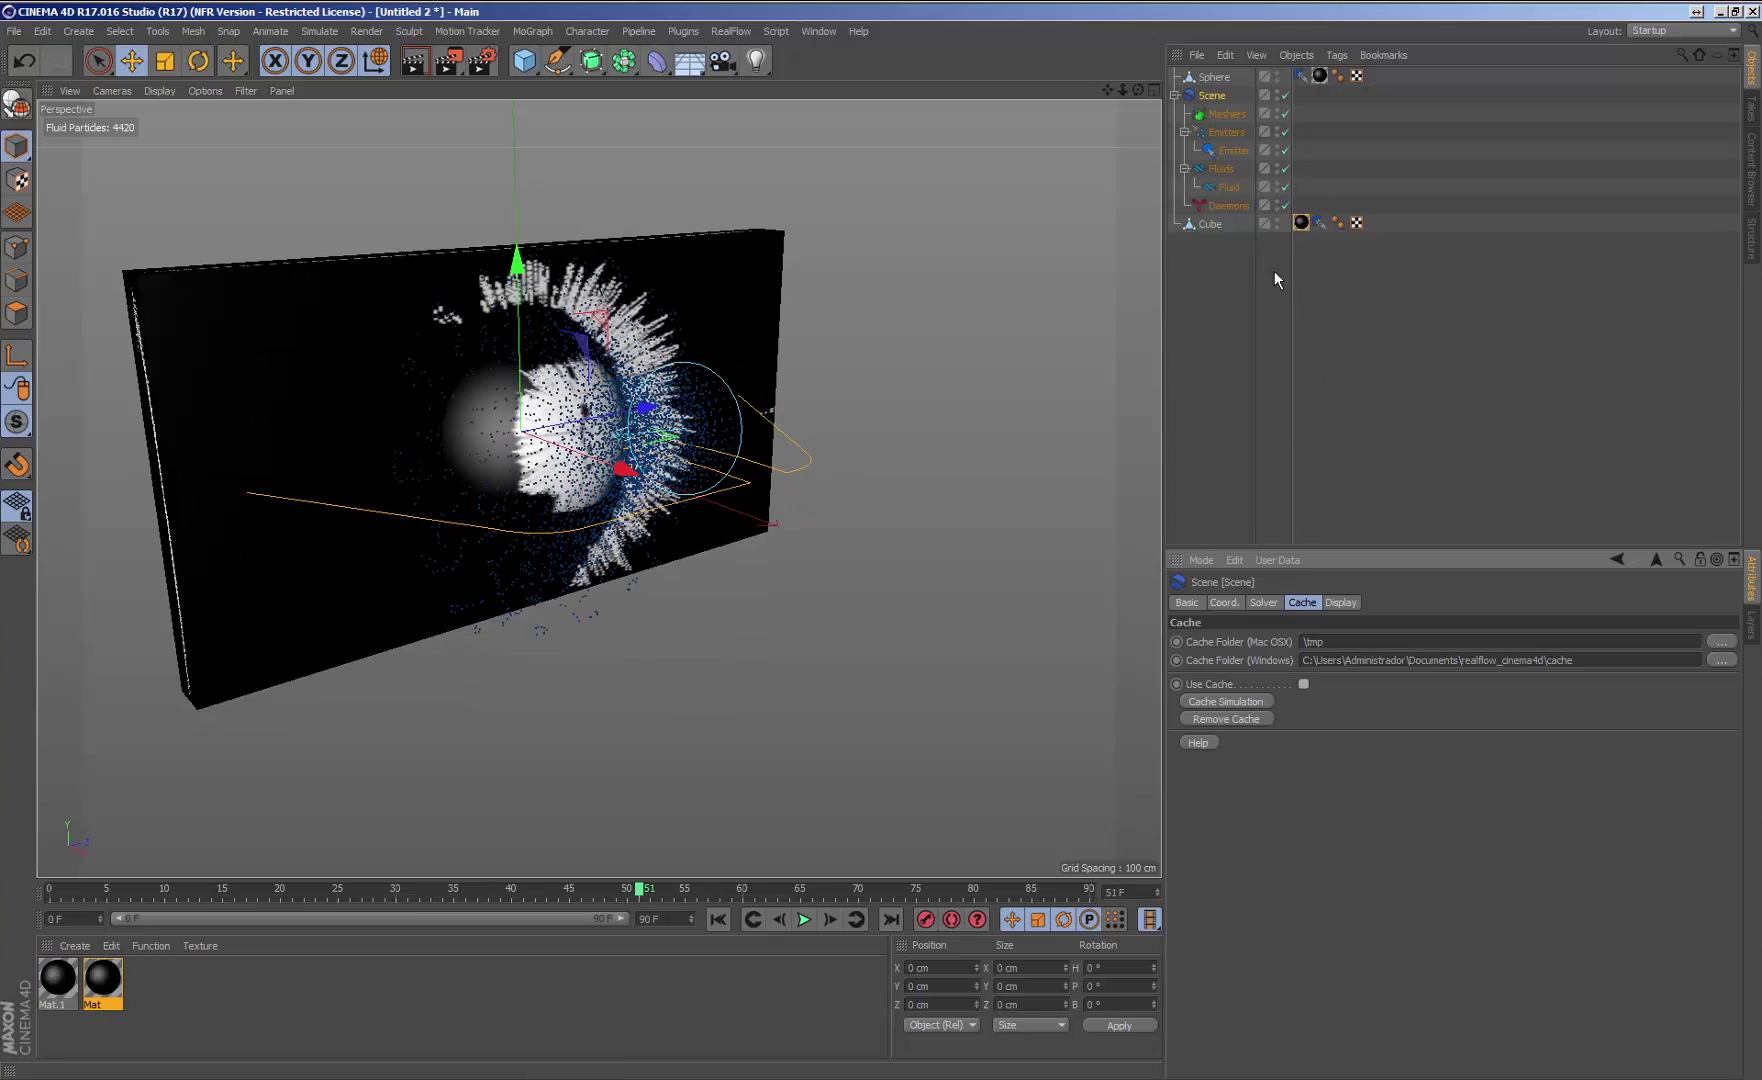
left_click(1319, 223)
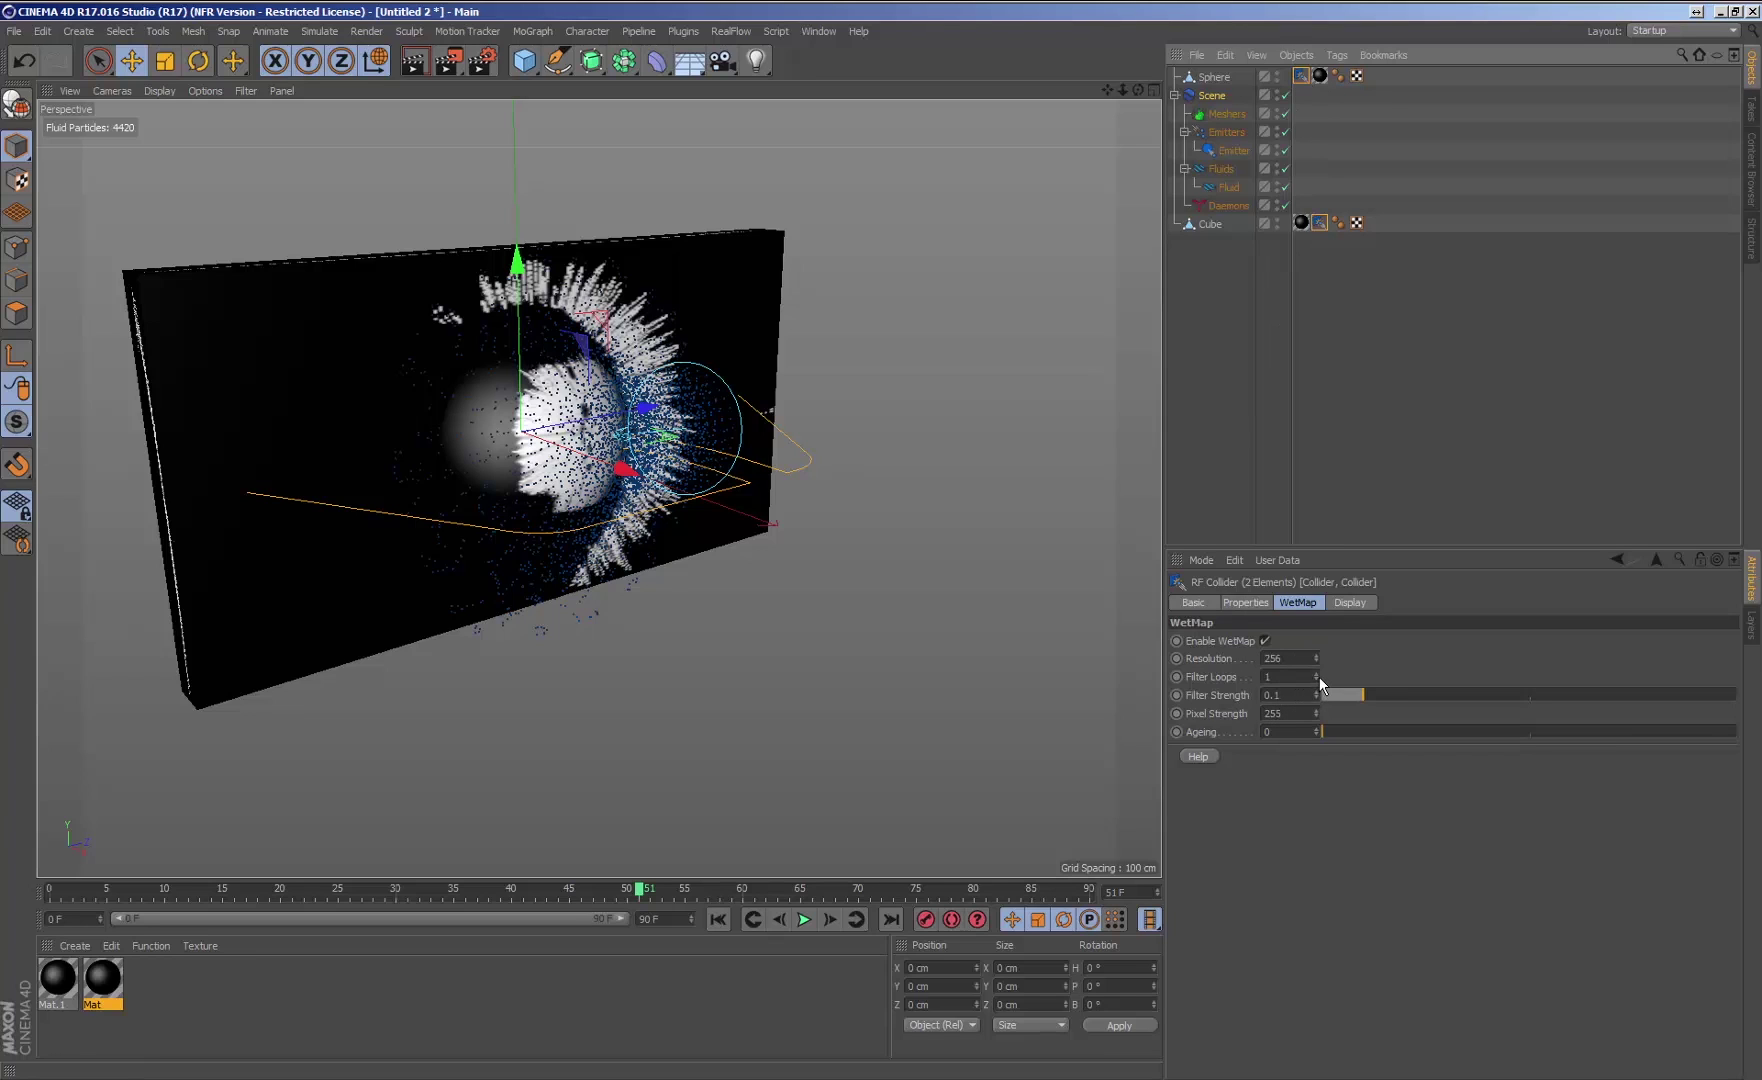
Step: Raise the wet map Filter Loops and replay the spray from the start to compare
left_click_drag(1320, 684, 1320, 668)
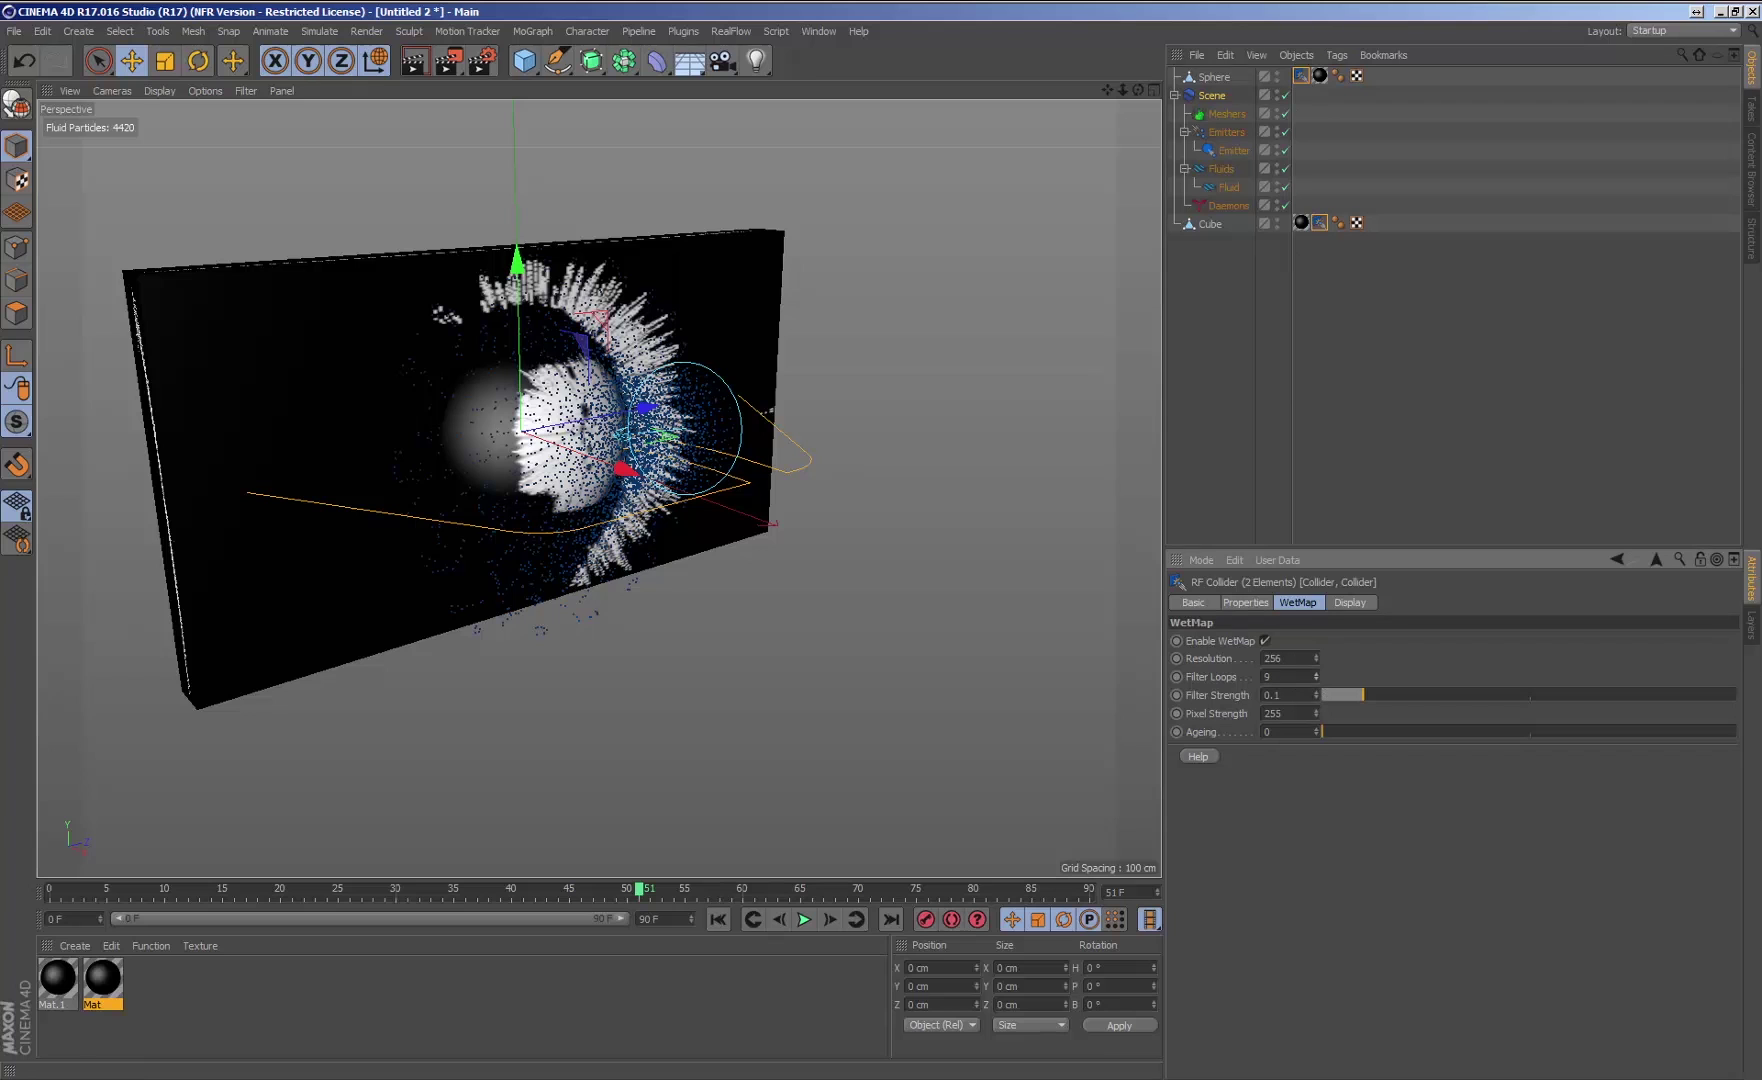
left_click(756, 919)
left_click(806, 919)
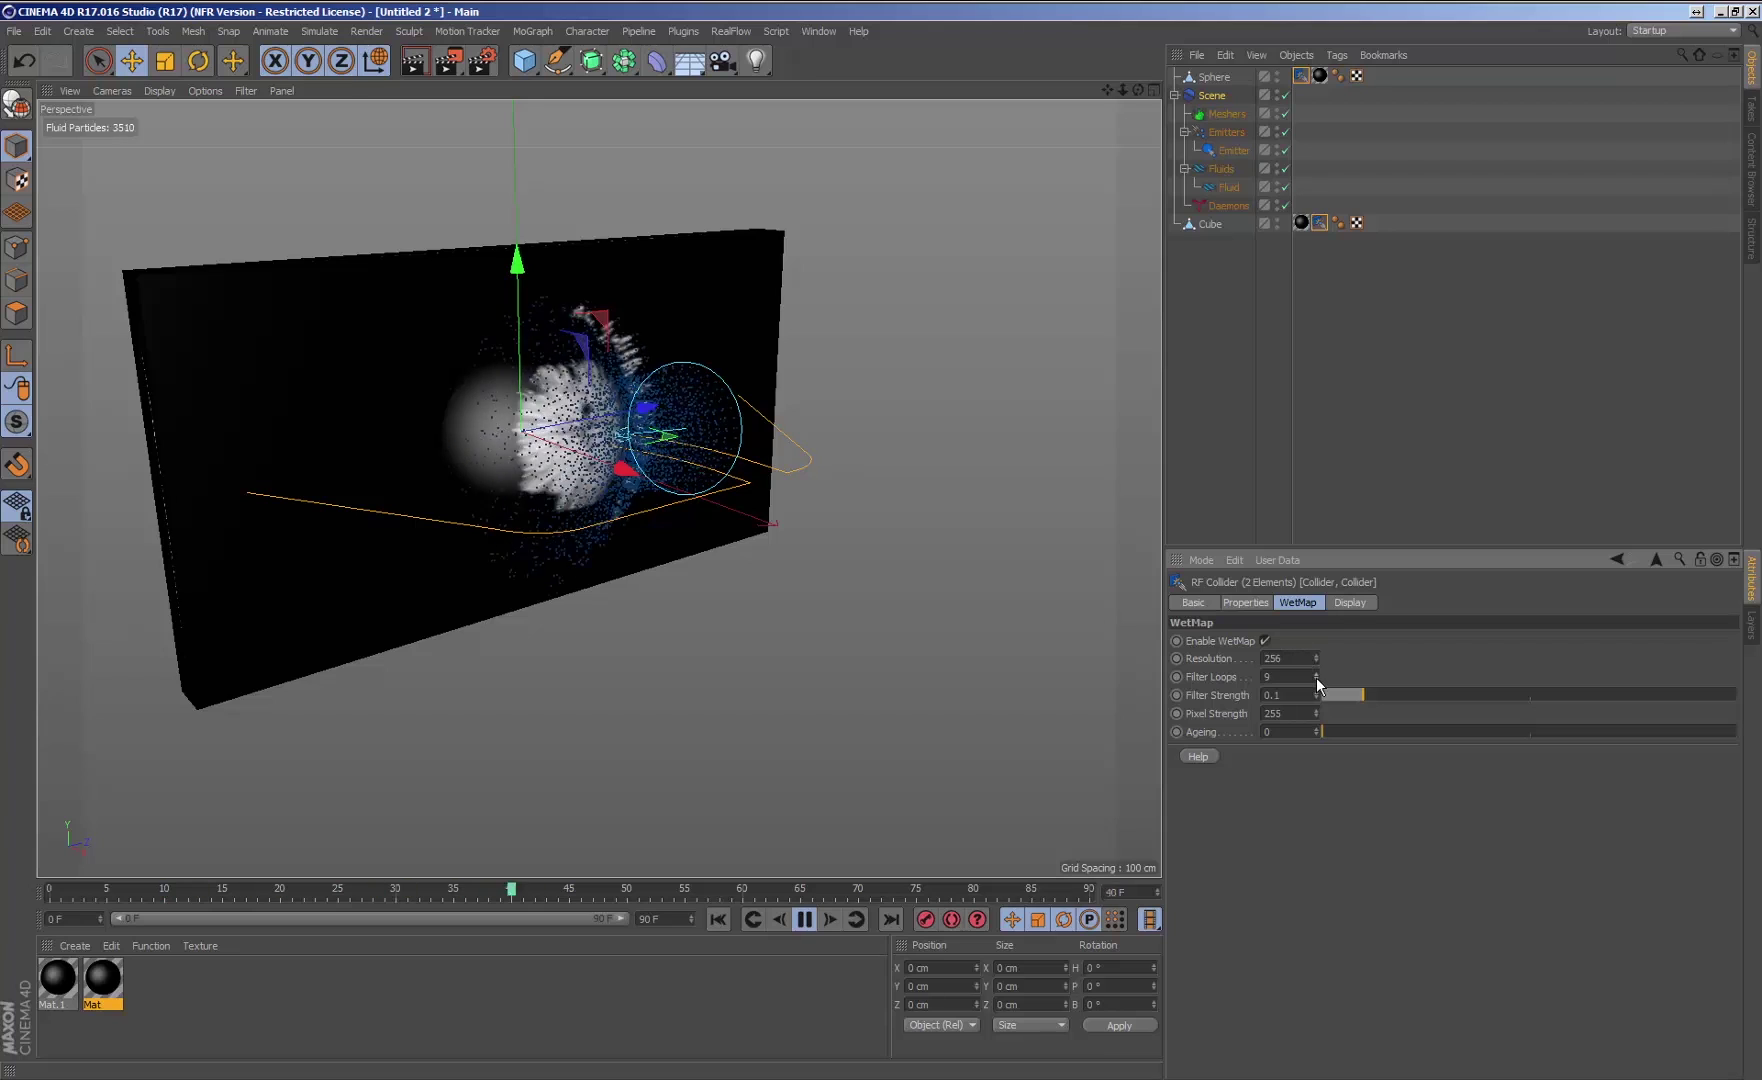
Step: Set the colliders' wet map Filter Strength to 0.12 and Filter Loops to 41
left_click_drag(1313, 672, 1313, 700)
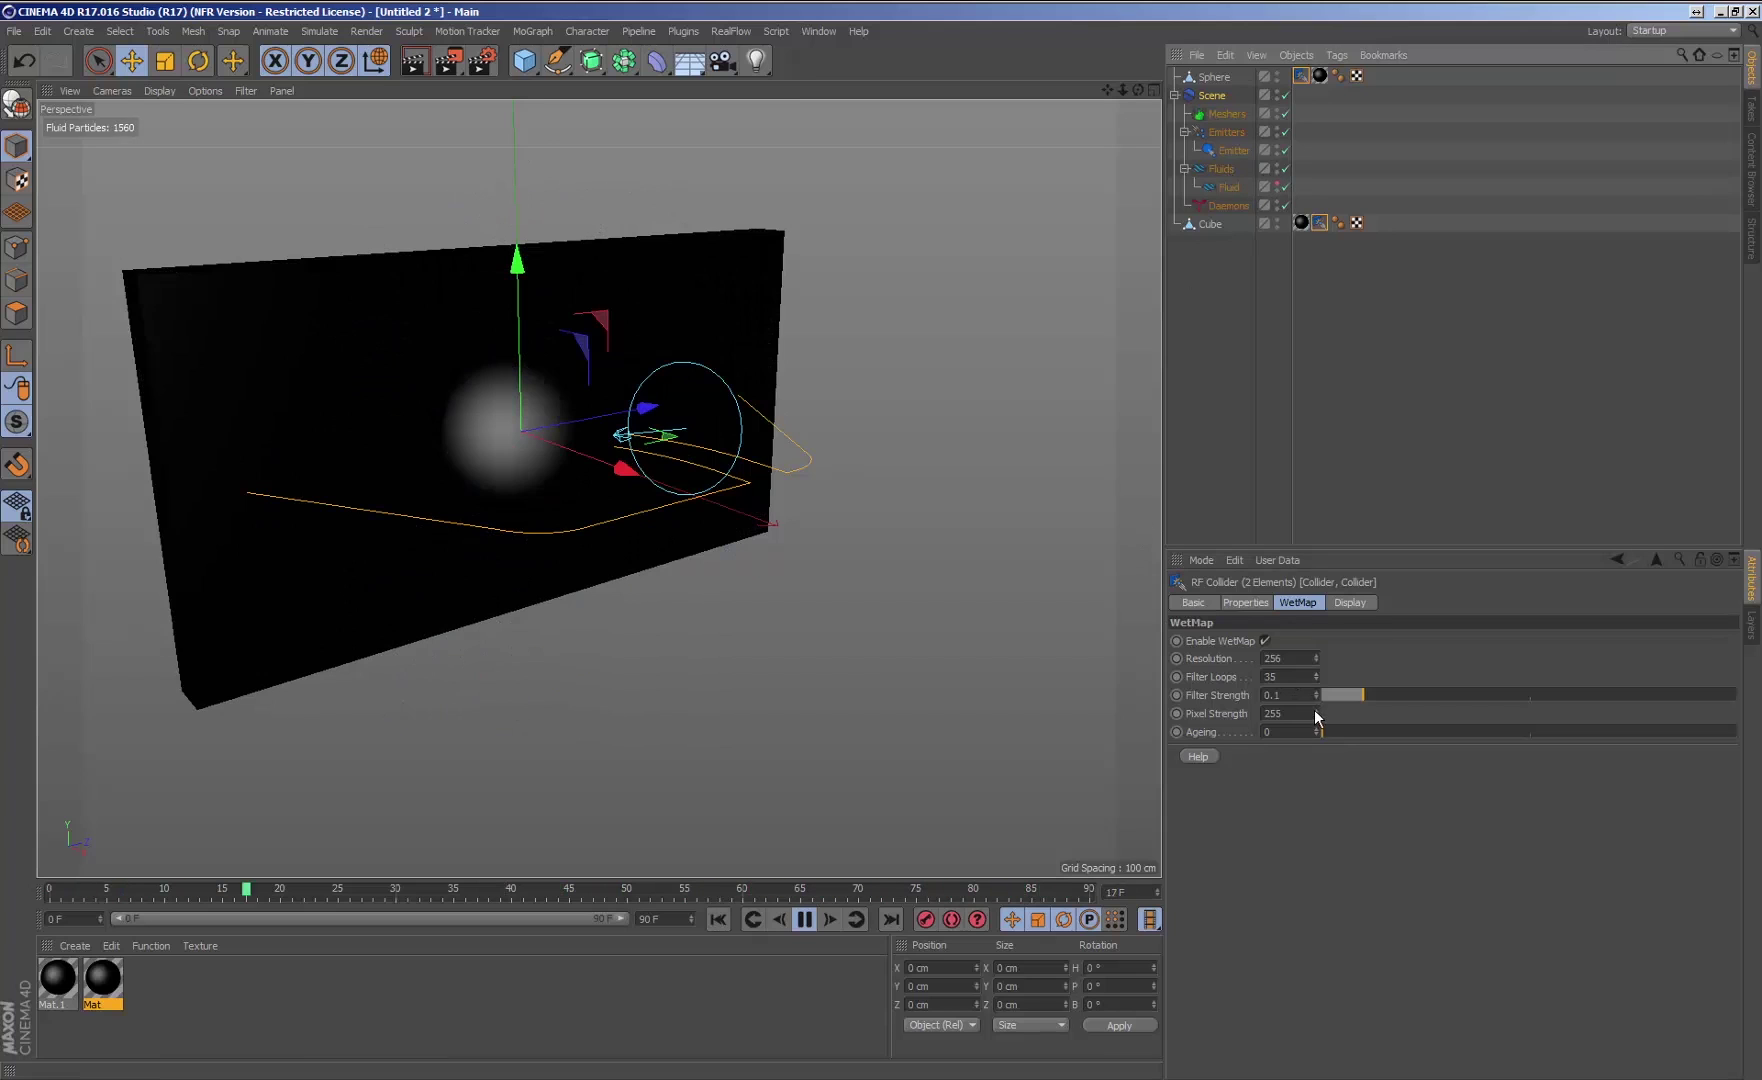
mouse_move(1317, 695)
left_mouse_down()
mouse_move(1317, 678)
mouse_move(1309, 720)
mouse_move(1316, 683)
left_mouse_up()
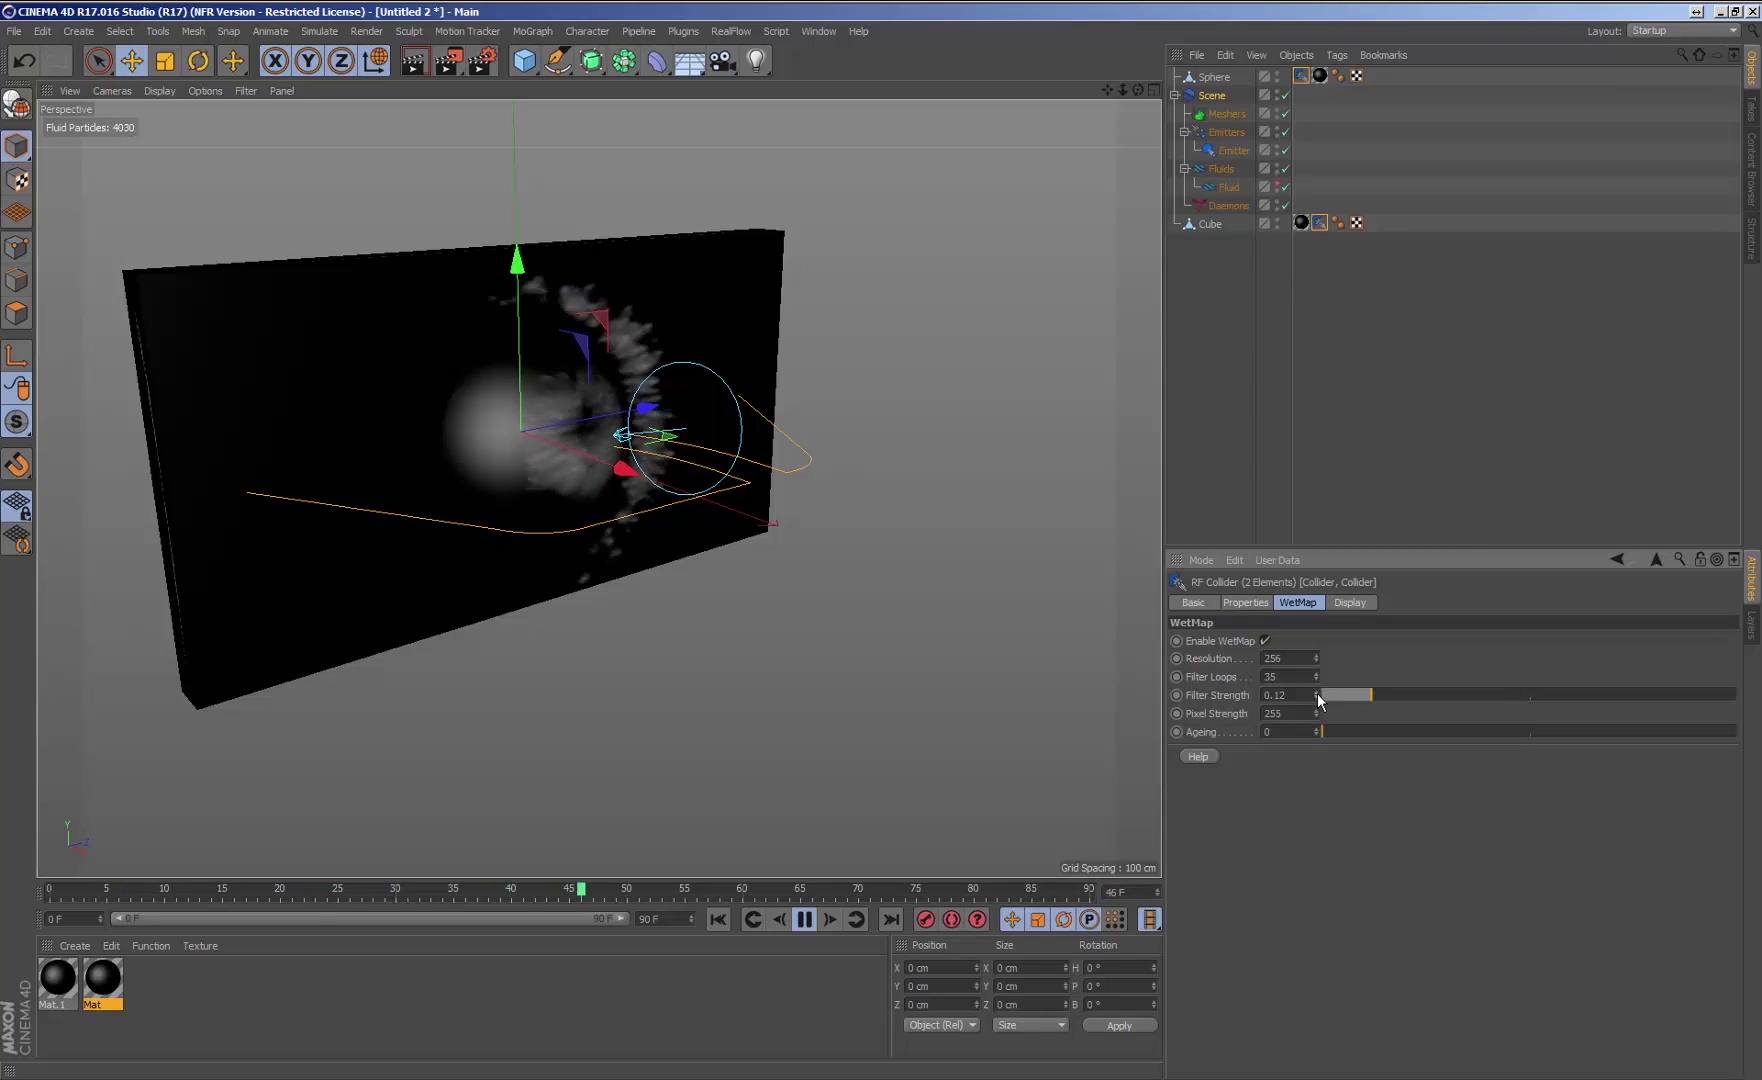
left_click_drag(1315, 676, 1315, 666)
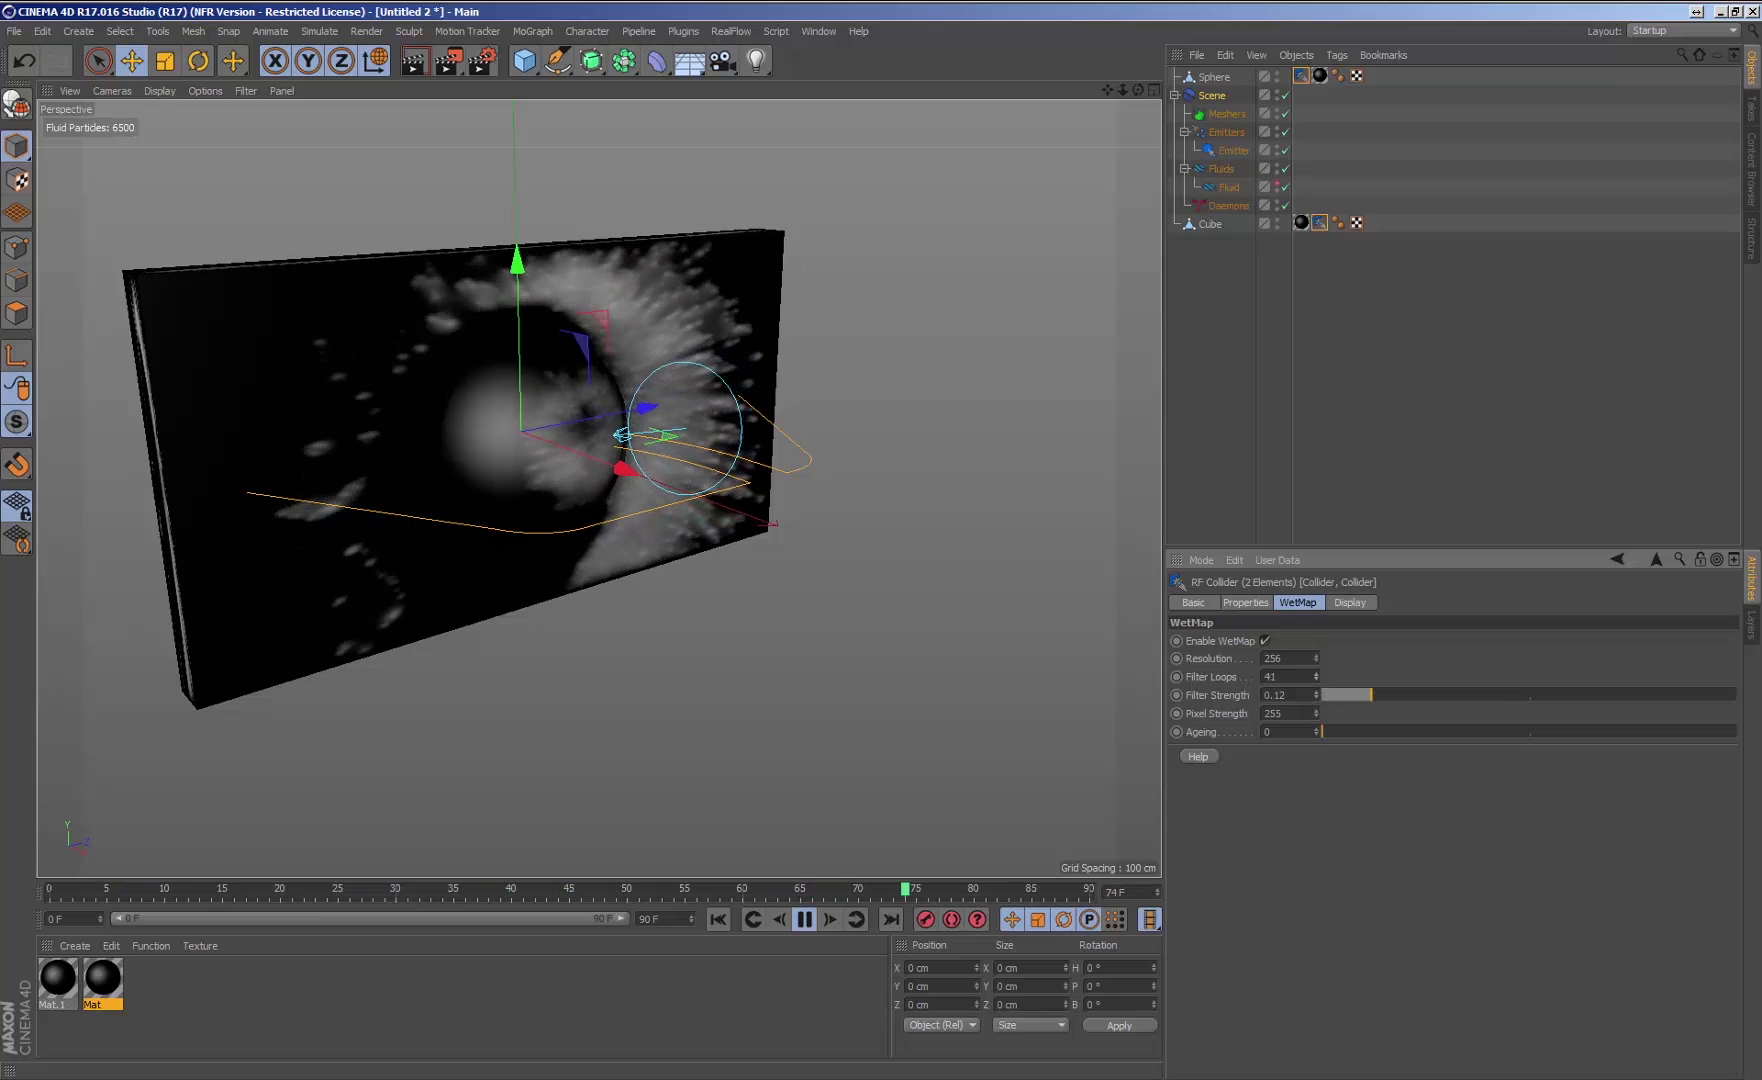